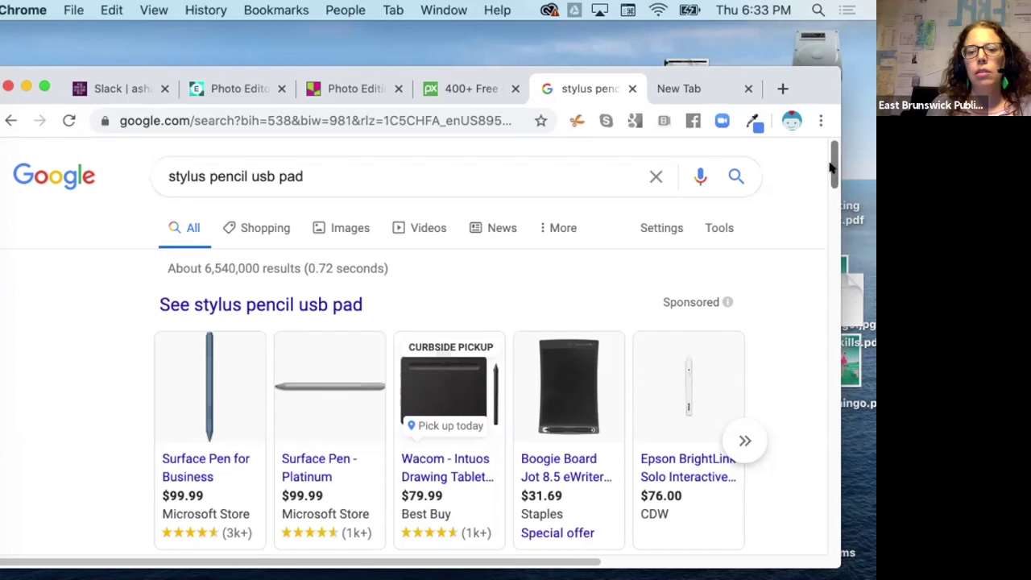
# Step: Examine the sponsored stylus pens and drawing tablets in the Google results for "stylus pencil usb pad"
pyautogui.scroll(-1, 832, 167)
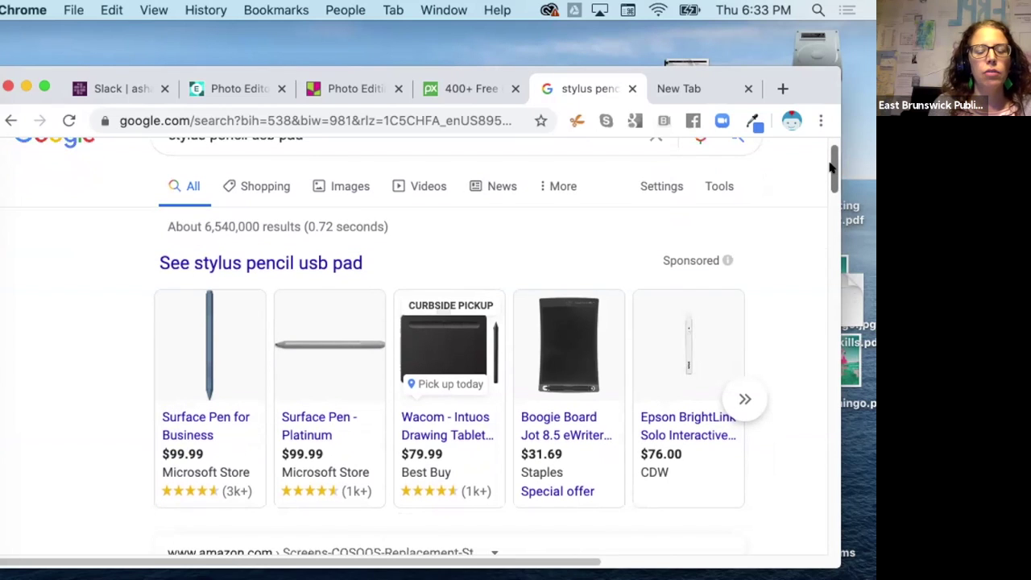
pyautogui.hscroll(3, 833, 166)
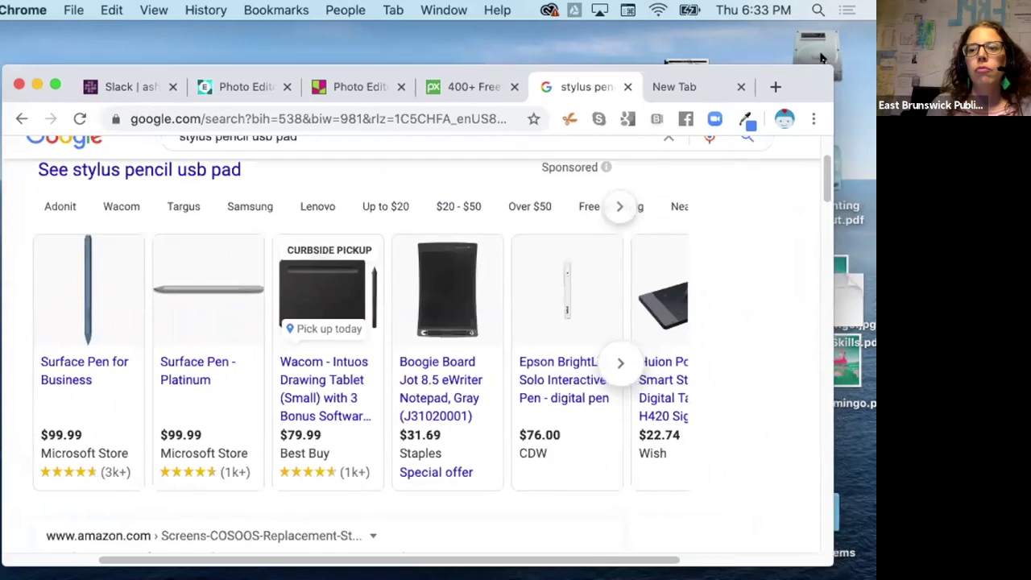
pyautogui.moveTo(806, 75); pyautogui.dragTo(821, 41)
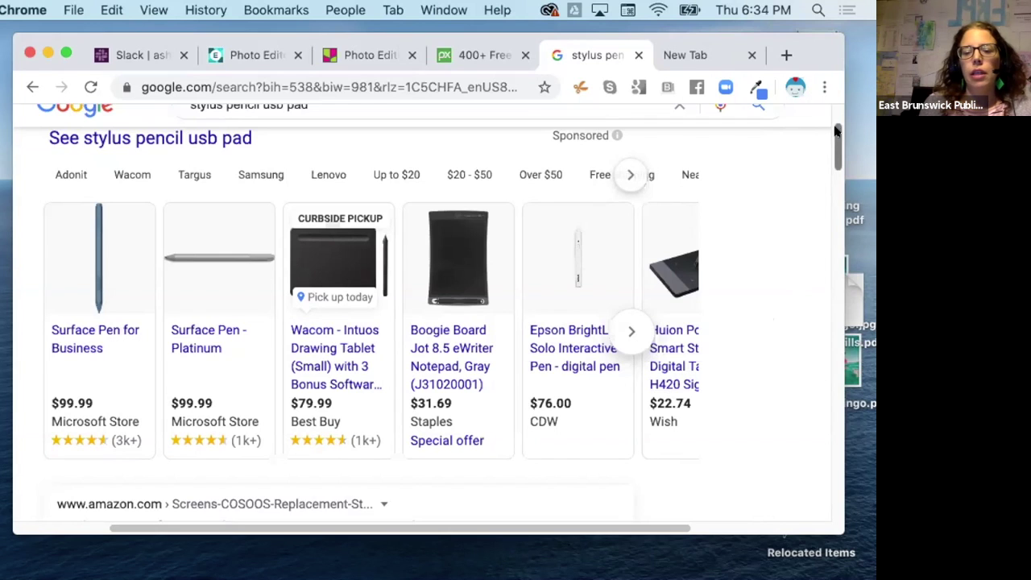
pyautogui.scroll(-2, 837, 141)
pyautogui.moveTo(837, 141); pyautogui.dragTo(838, 129)
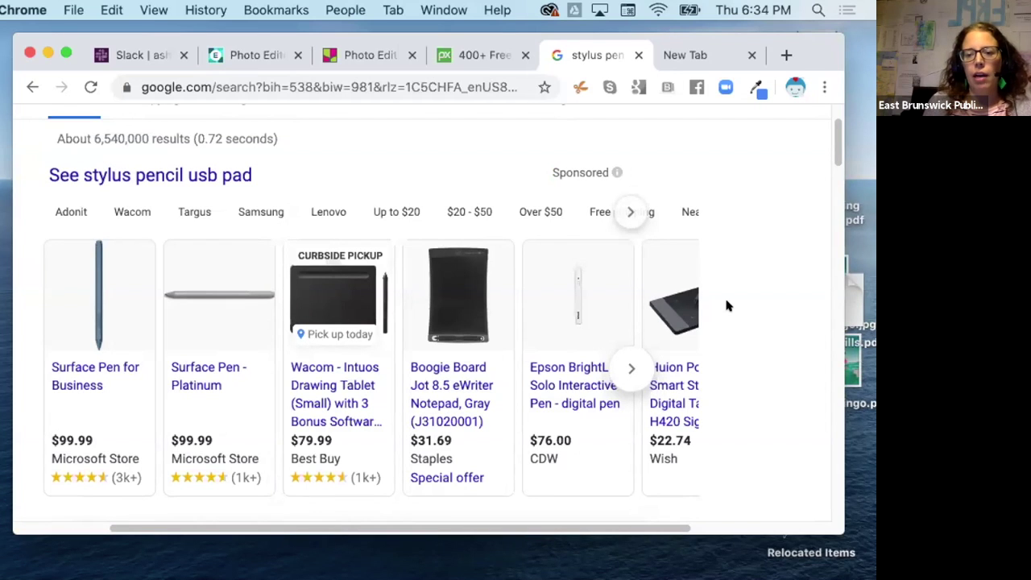
pyautogui.scroll(-2, 830, 122)
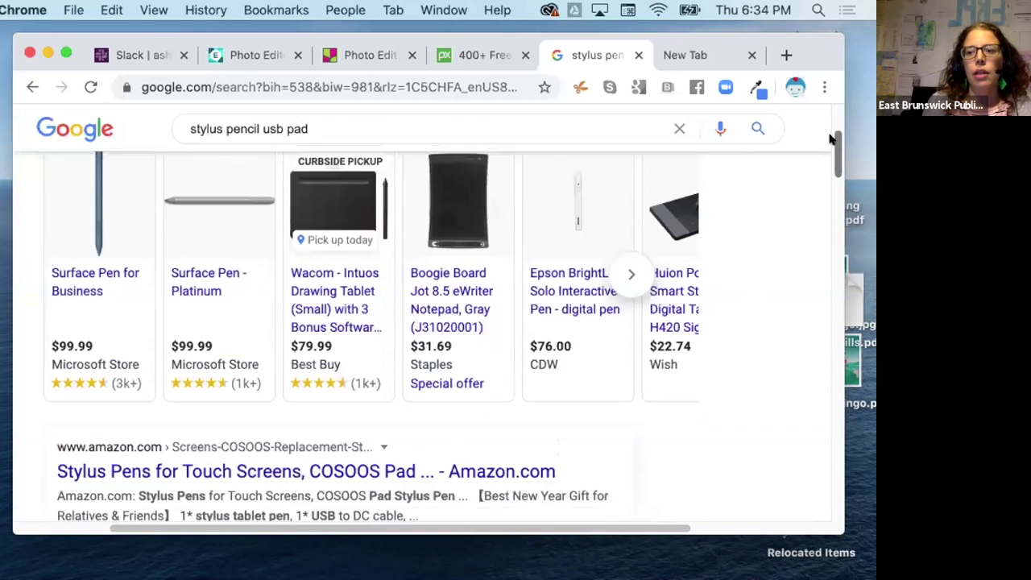
pyautogui.scroll(5, 831, 122)
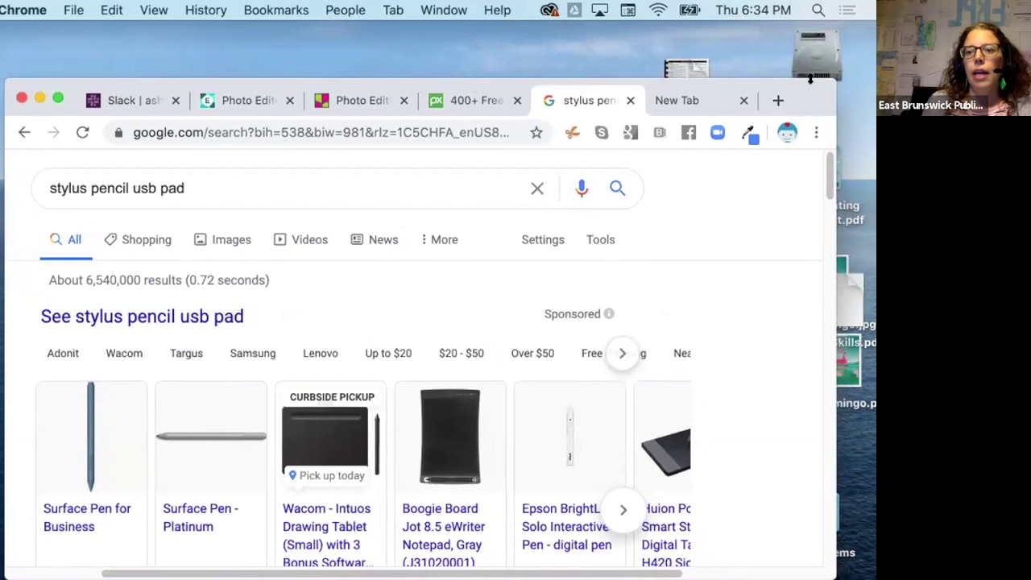
pyautogui.moveTo(797, 101)
pyautogui.mouseDown()
pyautogui.moveTo(798, 125)
pyautogui.moveTo(810, 92)
pyautogui.moveTo(808, 105)
pyautogui.mouseUp()
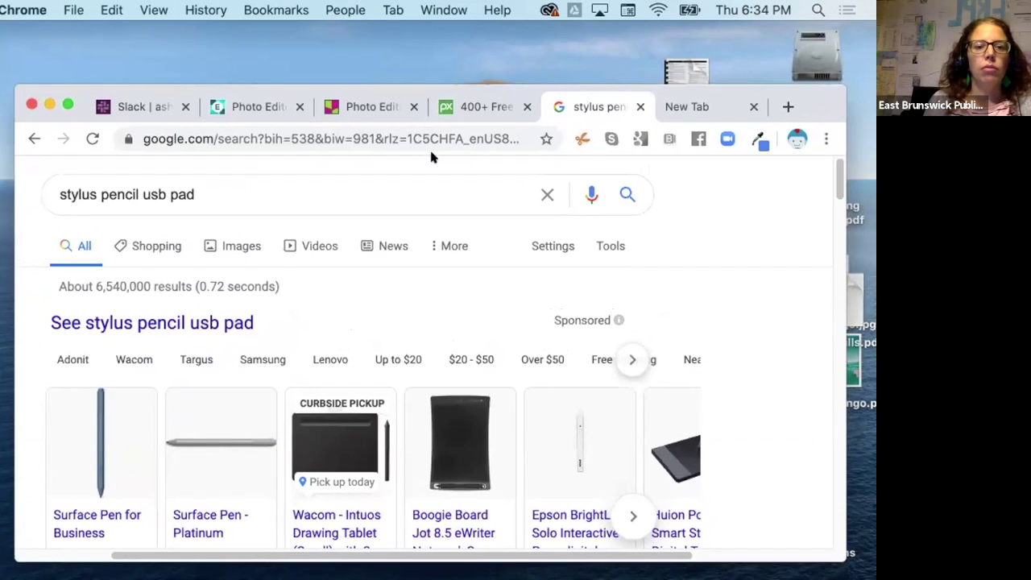
pyautogui.scroll(-1, 772, 298)
pyautogui.scroll(-2, 769, 303)
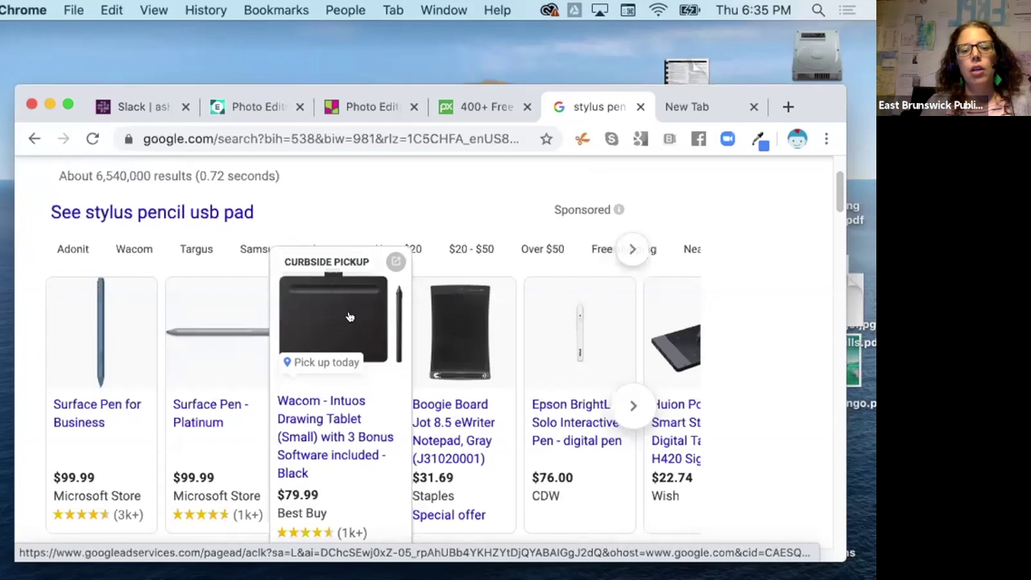
# Step: Switch to the Photo Editing Intro Padlet board and look over its class posts and sample files
pyautogui.press('super+3')
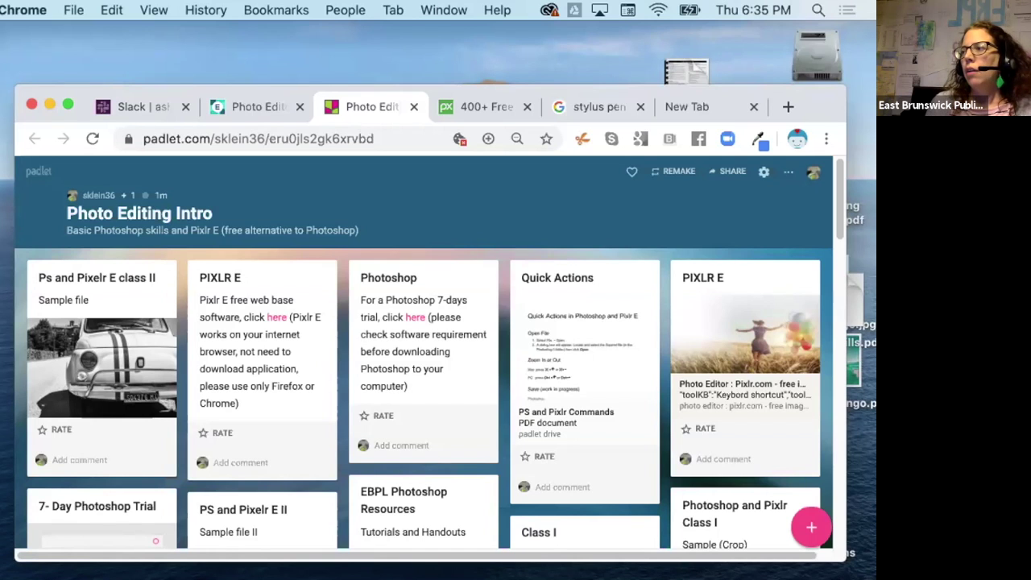
pyautogui.moveTo(812, 98); pyautogui.dragTo(811, 88)
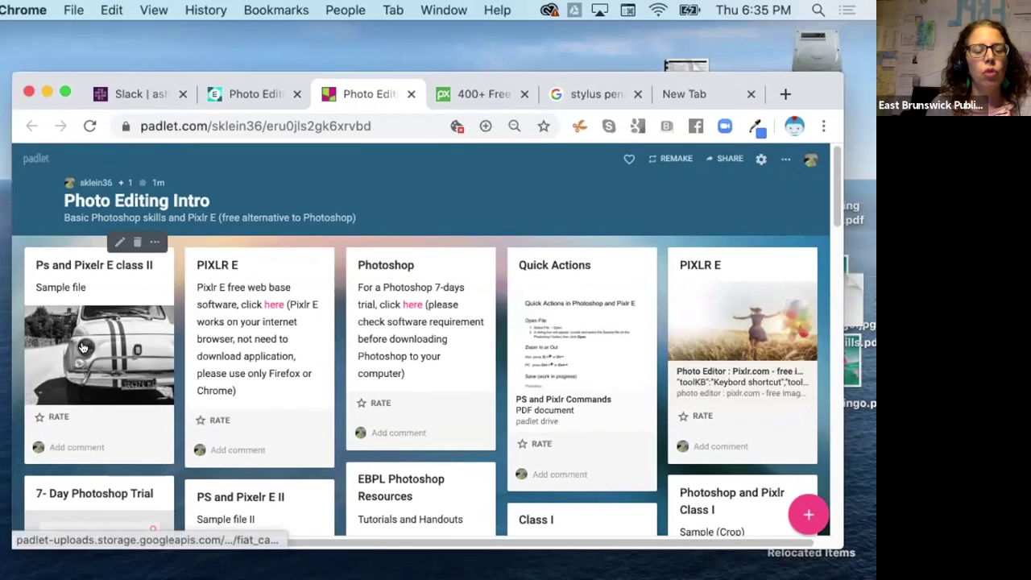
pyautogui.scroll(-3, 82, 348)
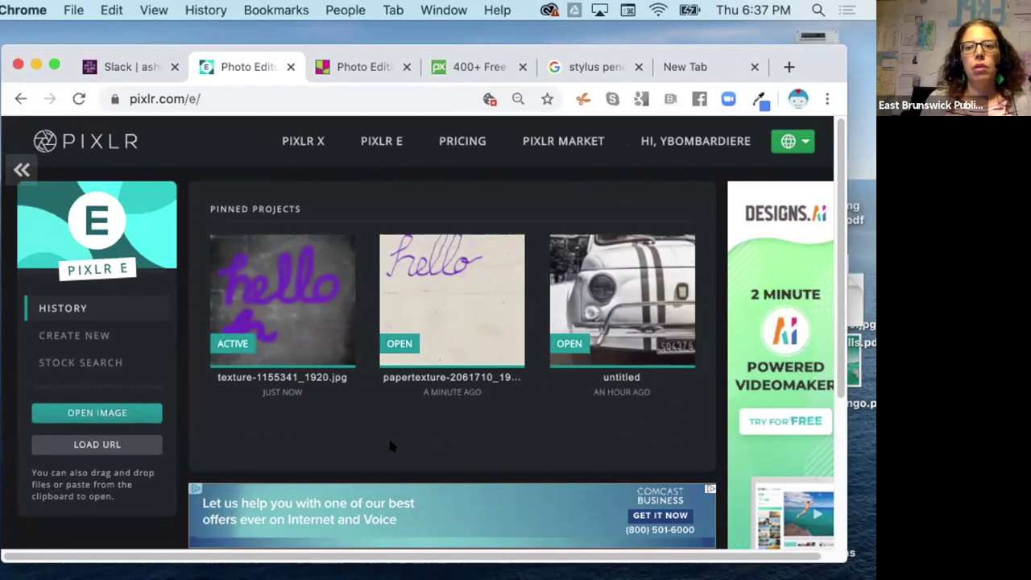
pyautogui.moveTo(814, 67); pyautogui.dragTo(799, 131)
pyautogui.click(346, 131)
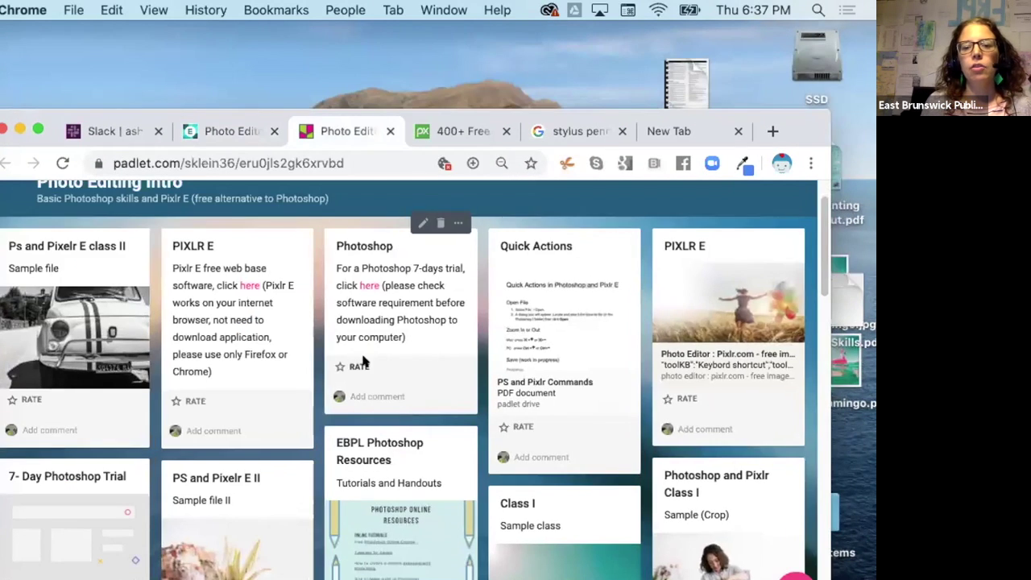
# Step: Switch to Pixlr E, open the pinned papertexture-2061710_1920.jpg project and select its Background layer
pyautogui.click(229, 131)
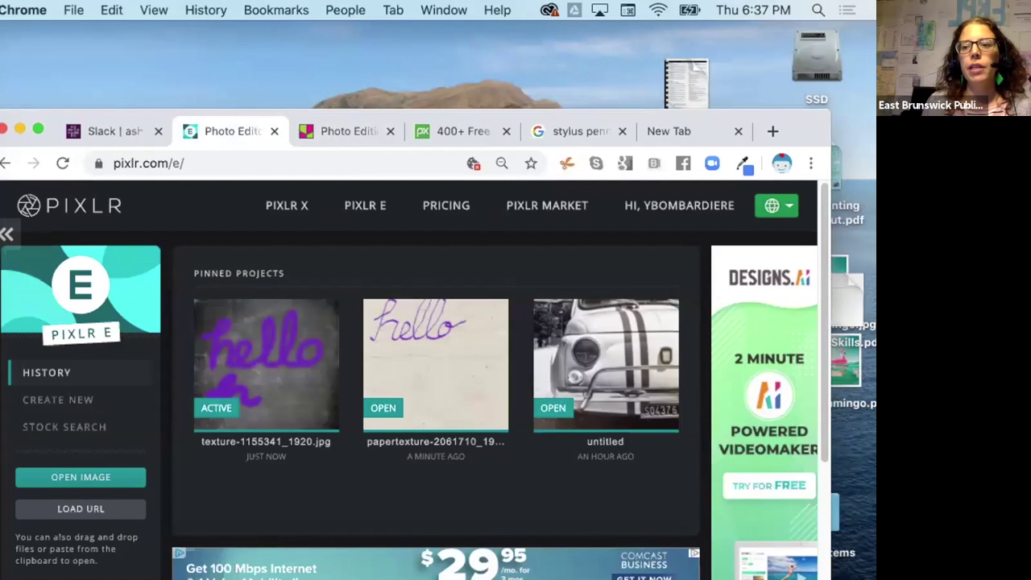
pyautogui.moveTo(807, 112); pyautogui.dragTo(816, 57)
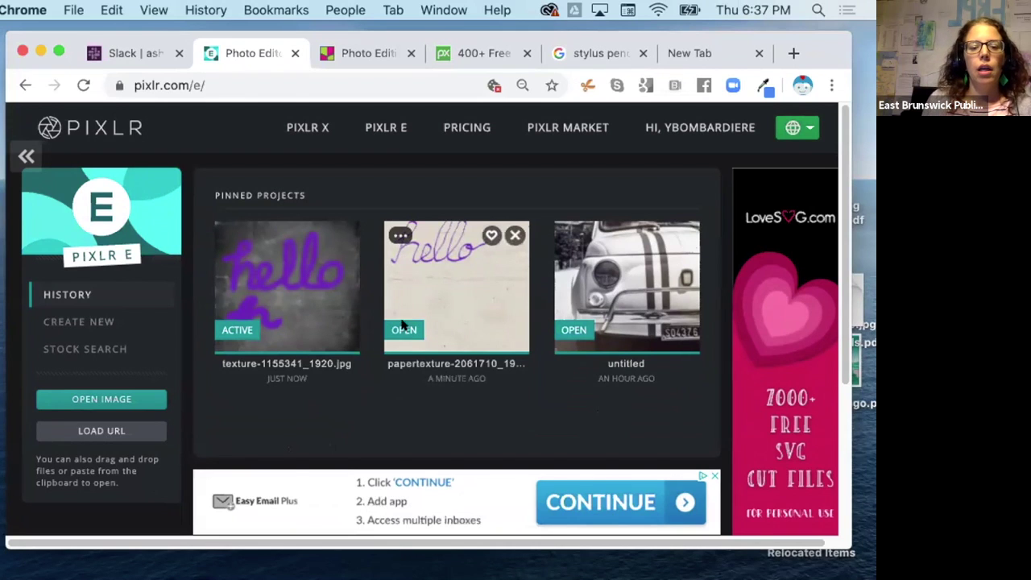
pyautogui.click(437, 301)
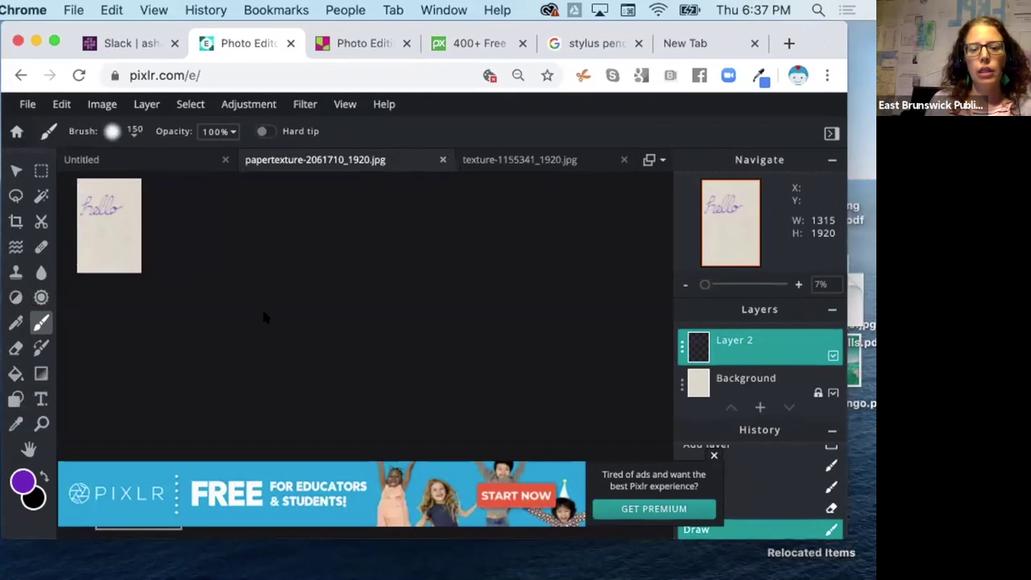
pyautogui.click(739, 379)
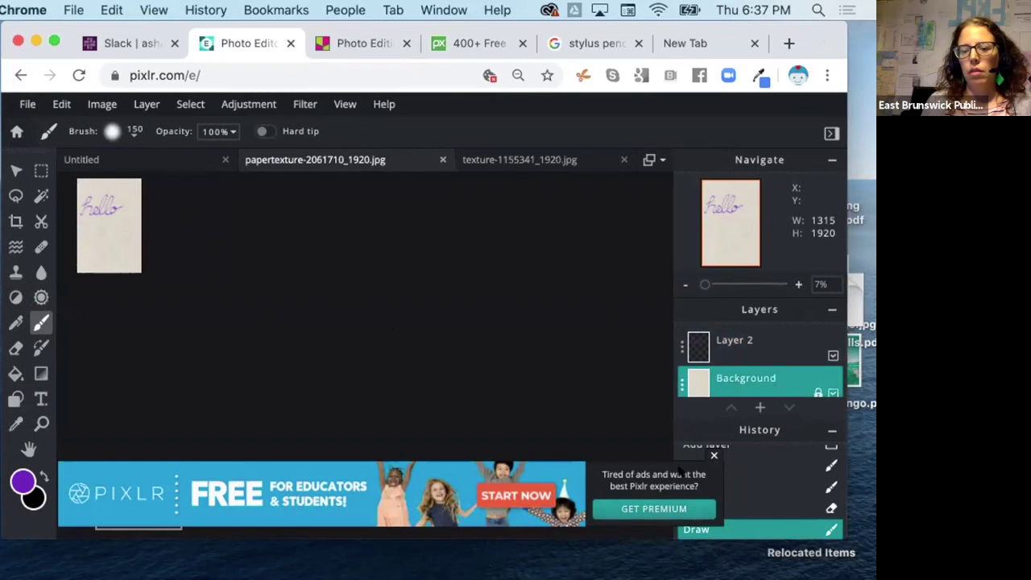
# Step: Dismiss the advertisement banner over the editor and set the browser page zoom to 90%
pyautogui.click(714, 455)
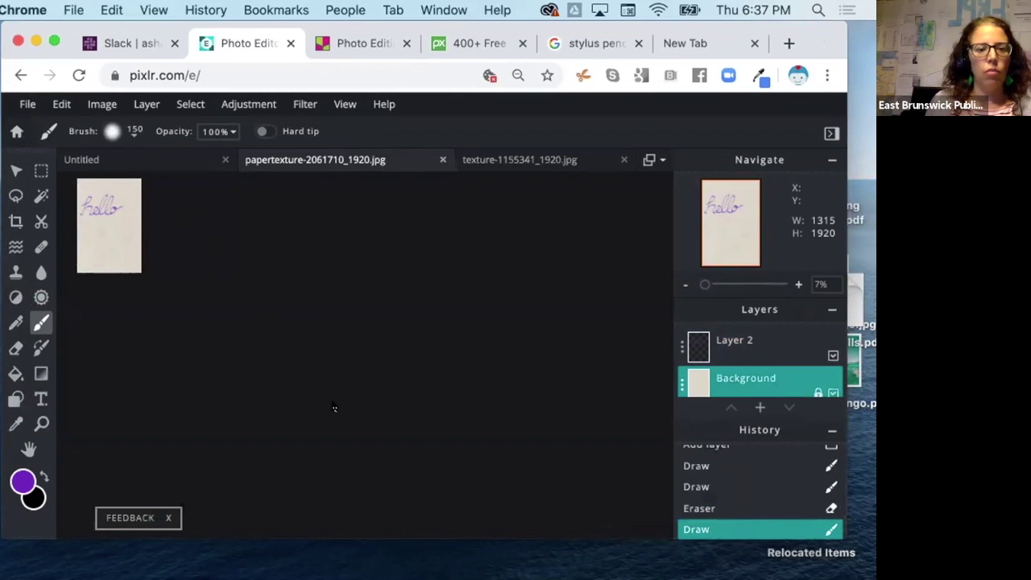
pyautogui.click(827, 75)
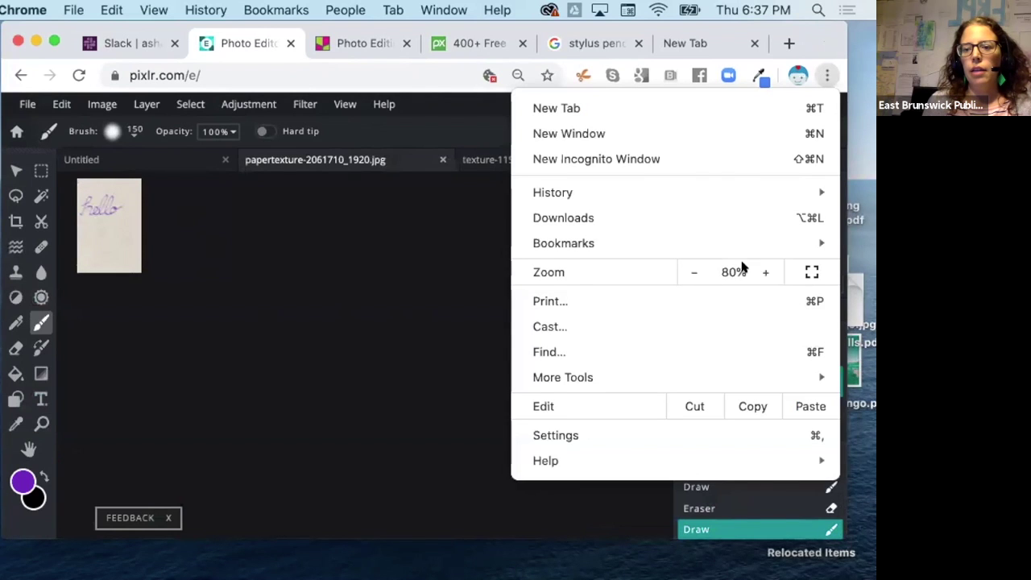
pyautogui.click(766, 272)
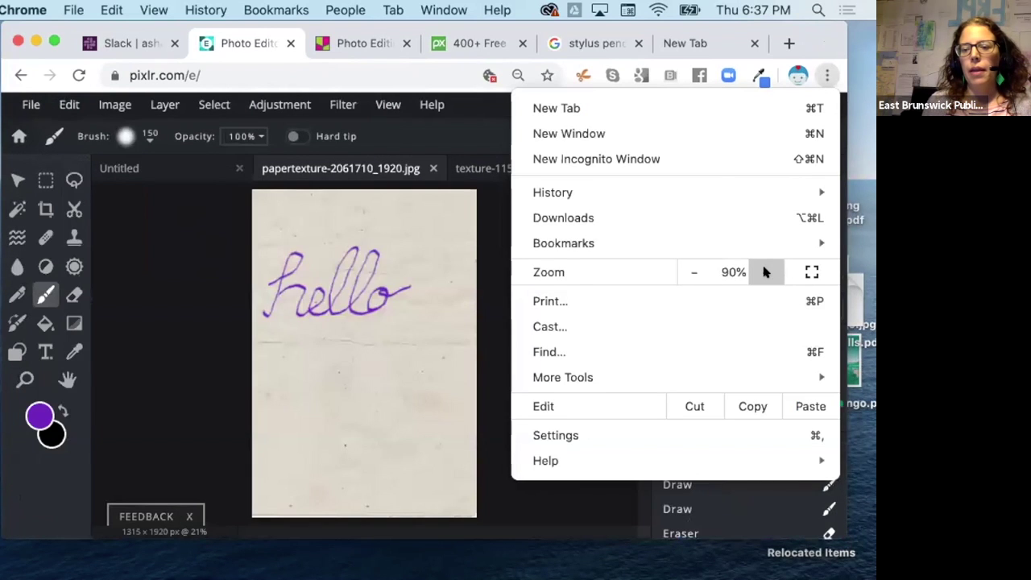
pyautogui.click(154, 271)
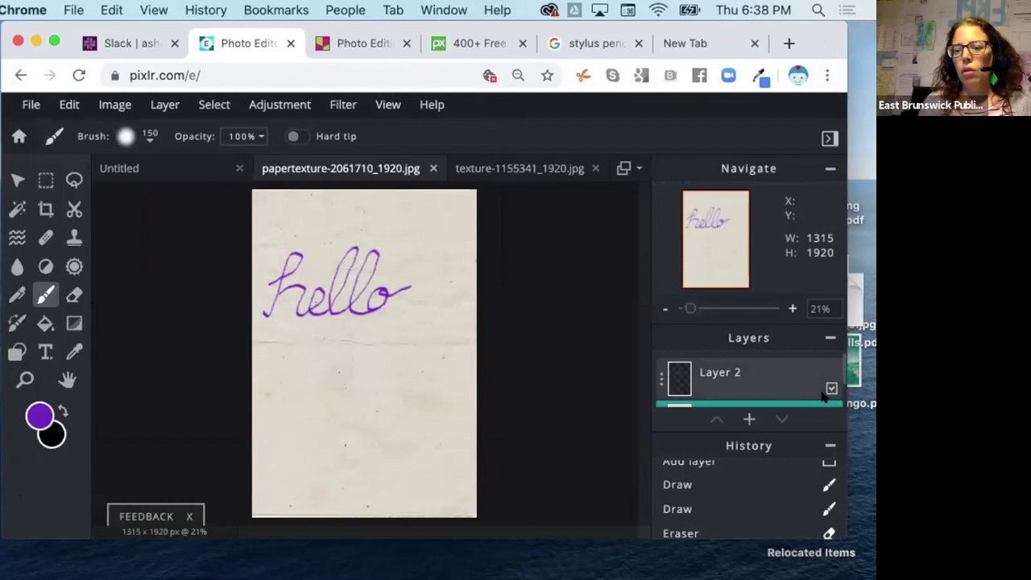
# Step: Hide Layer 2 with the handwritten "hello" so only the paper background shows
pyautogui.click(829, 388)
pyautogui.scroll(-1, 595, 335)
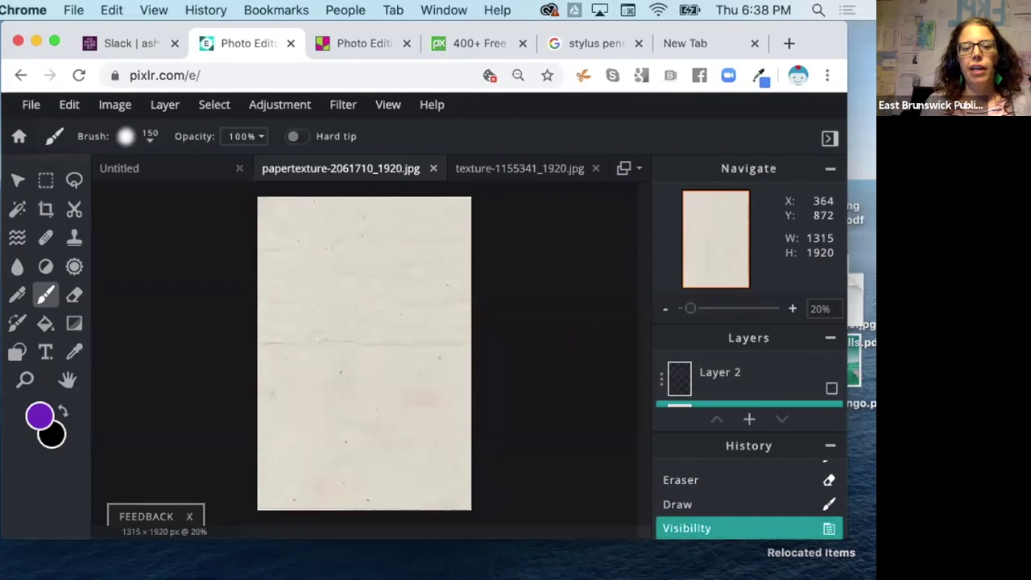
pyautogui.moveTo(819, 28); pyautogui.dragTo(810, 87)
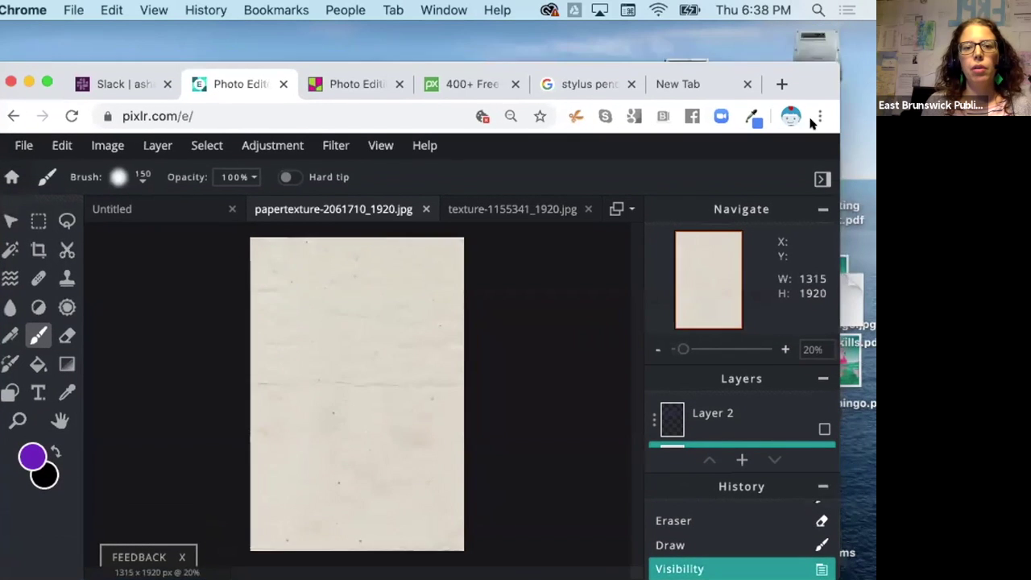
# Step: Switch to the Pixabay "chaulk" results, look through the chalkboard illustrations and go to the site's home page
pyautogui.click(451, 102)
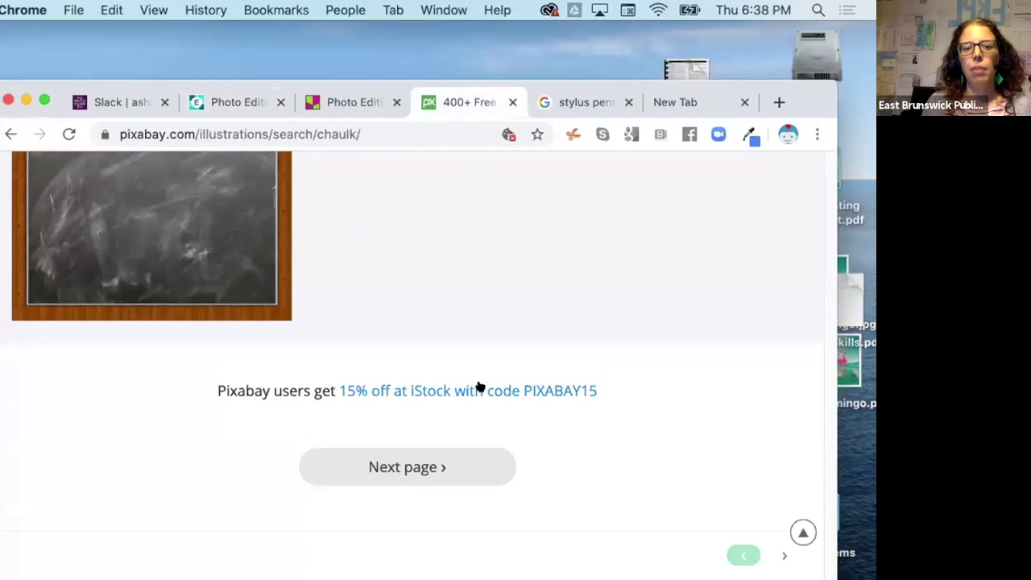
pyautogui.scroll(5, 480, 388)
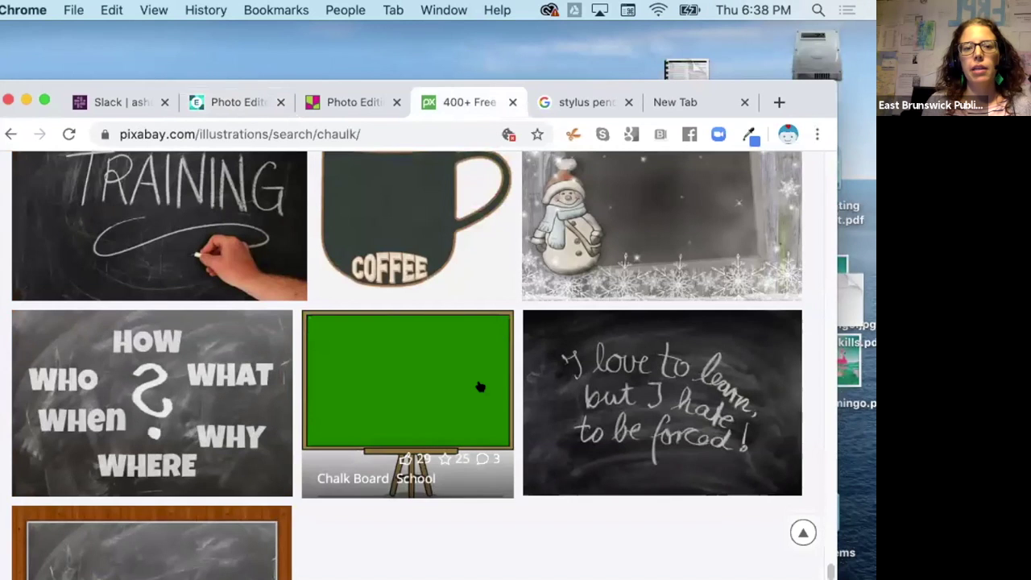
pyautogui.scroll(10, 479, 388)
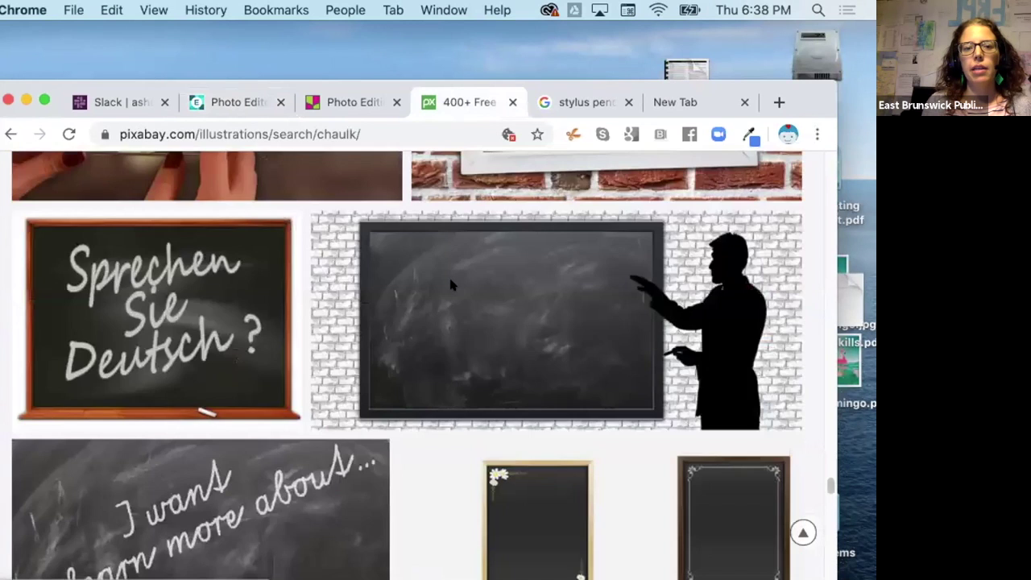
pyautogui.scroll(10, 58, 177)
pyautogui.scroll(10, 58, 177)
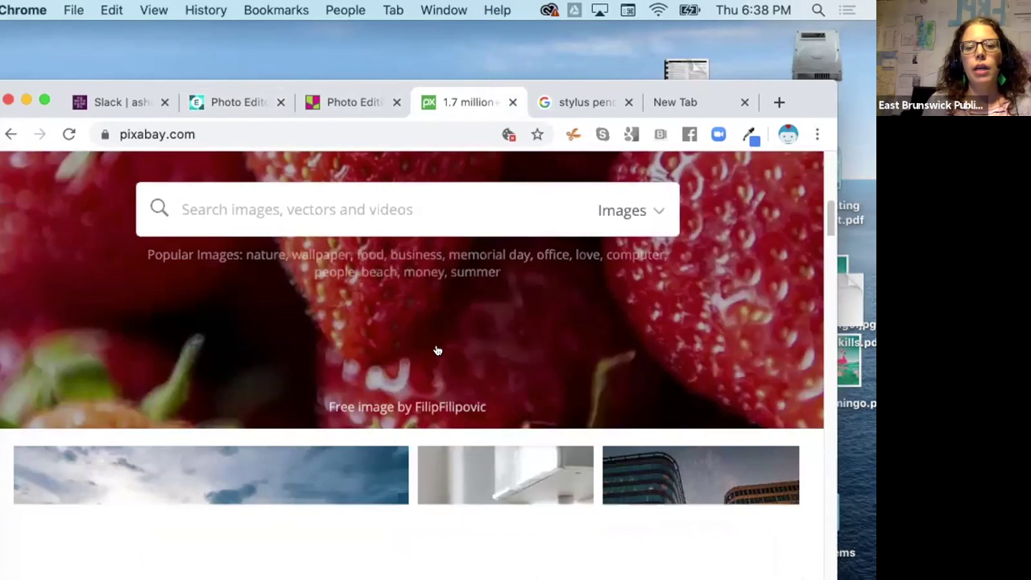
# Step: Browse the featured stock images on the Pixabay home page
pyautogui.scroll(-10, 435, 349)
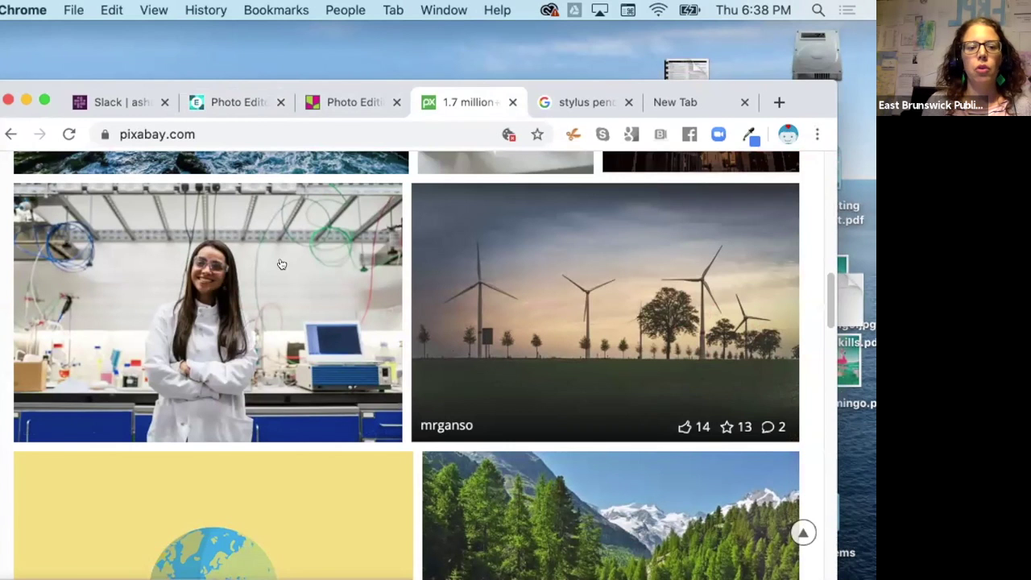
pyautogui.scroll(5, 602, 387)
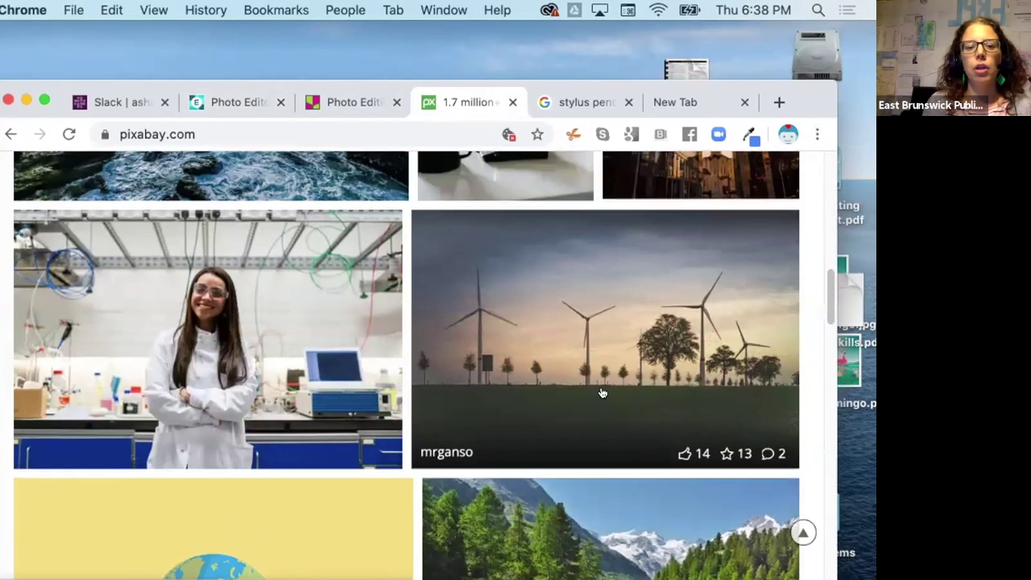
pyautogui.scroll(5, 597, 370)
pyautogui.scroll(-5, 537, 303)
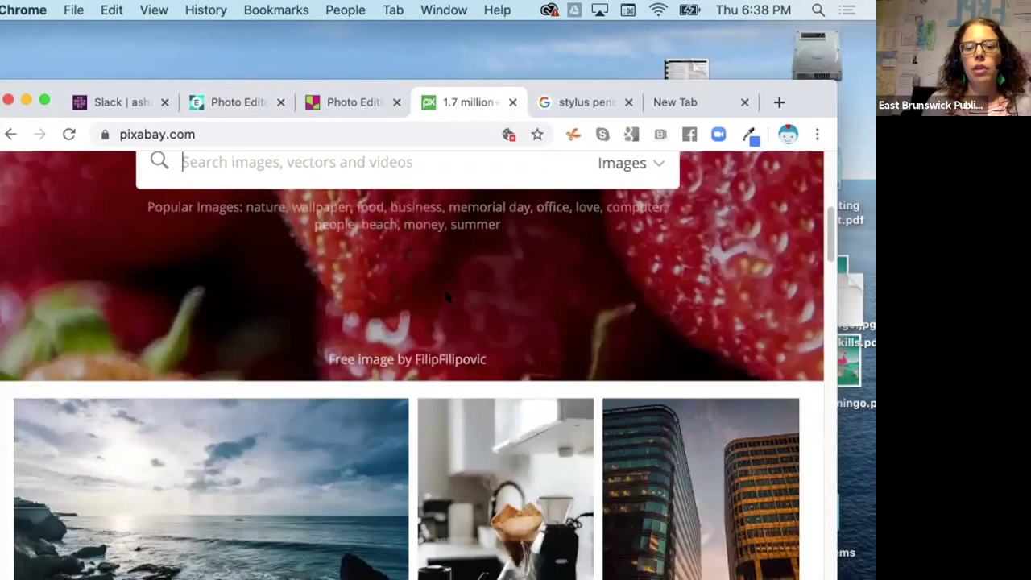
# Step: Search Pixabay for "paper", filter by the Backgrounds/Textures category and look over the matching images
pyautogui.scroll(2, 444, 311)
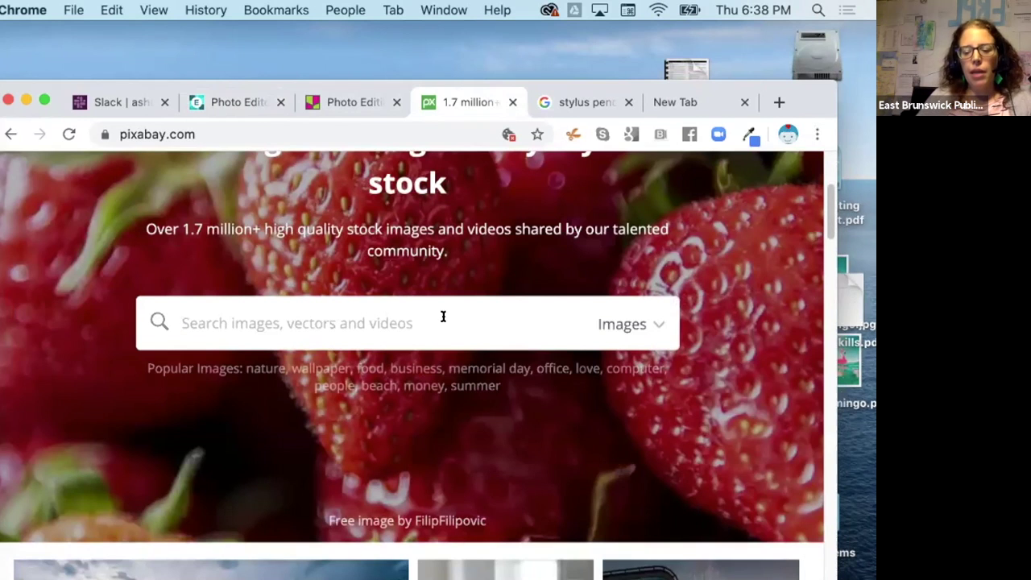
pyautogui.write('paper')
pyautogui.press('Return')
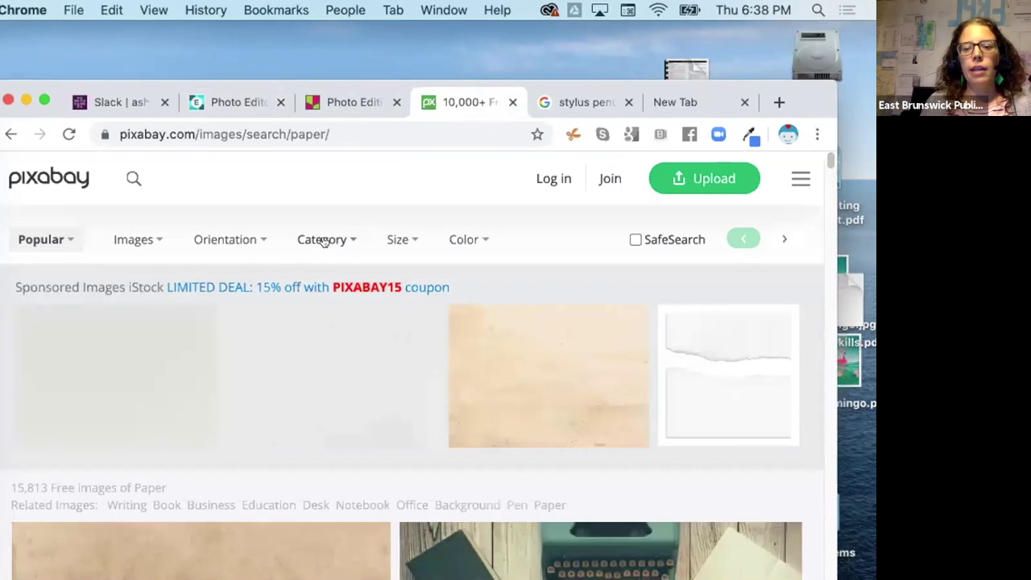
pyautogui.click(323, 240)
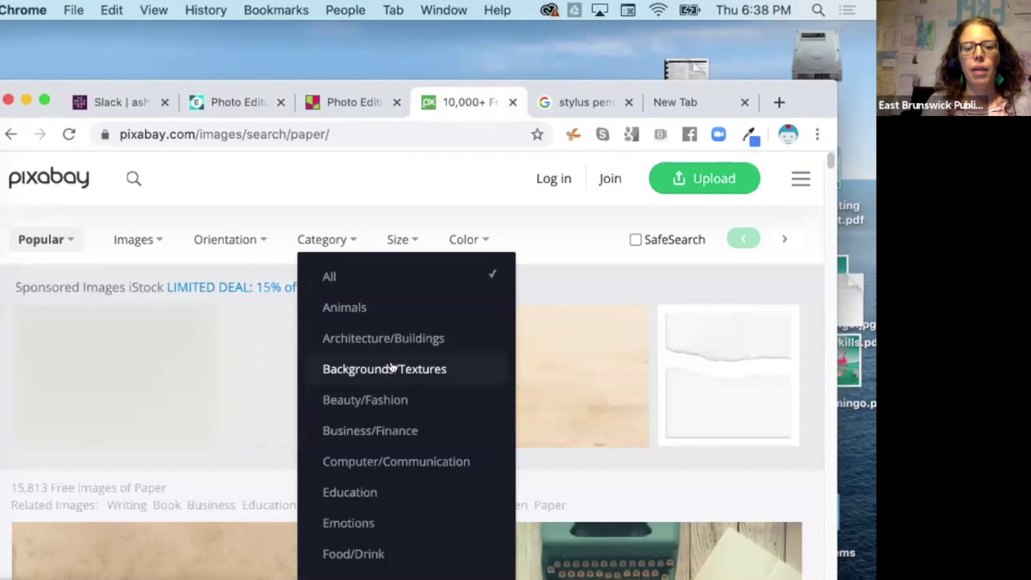
pyautogui.scroll(-4, 363, 419)
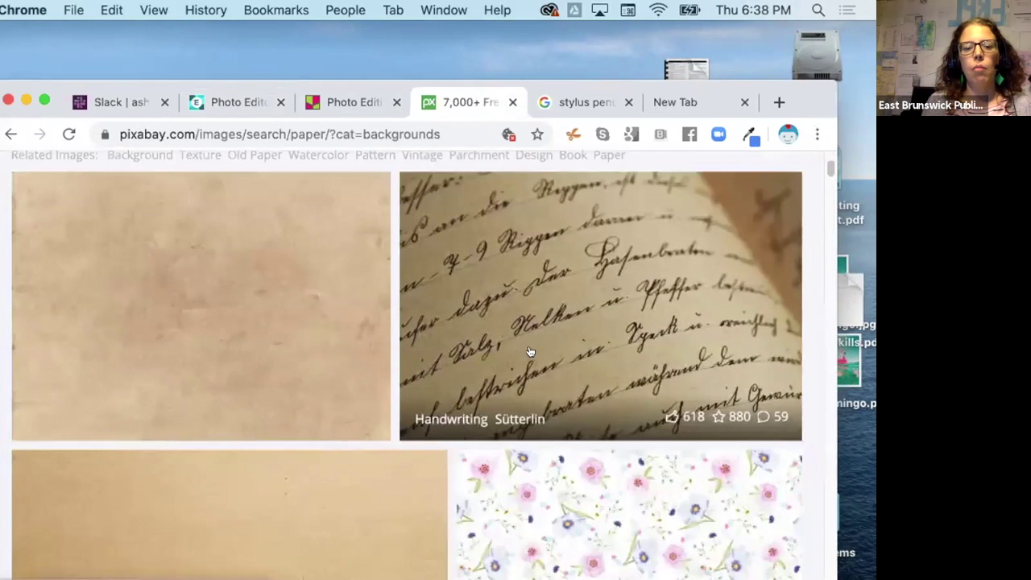
pyautogui.scroll(-2, 586, 438)
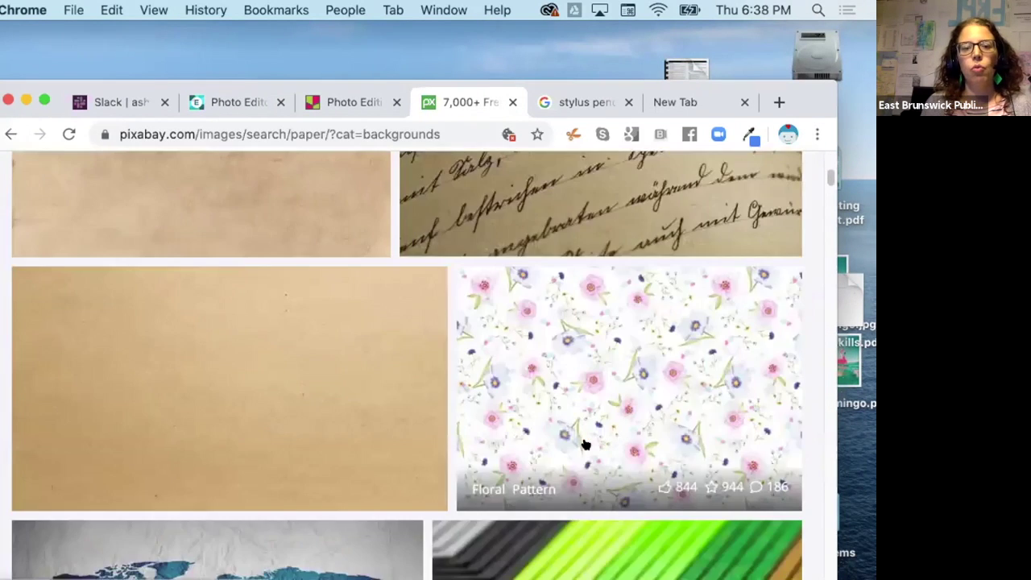
pyautogui.scroll(4, 587, 437)
# Step: Switch to the Pixlr E paper texture project and move the browser window up to bring the whole workspace into view
pyautogui.click(334, 102)
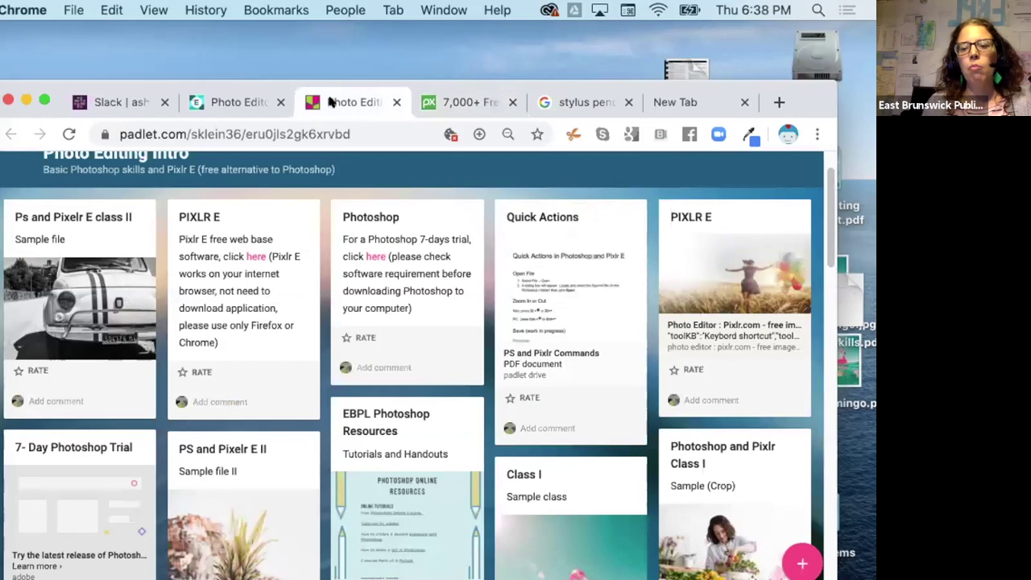
pyautogui.click(216, 102)
pyautogui.moveTo(801, 99); pyautogui.dragTo(806, 52)
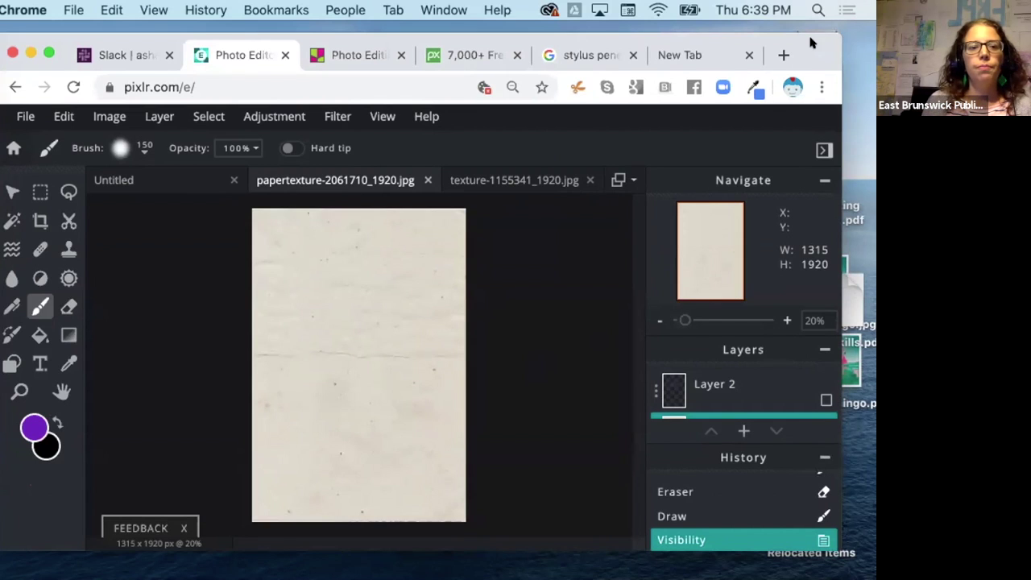
pyautogui.moveTo(809, 37); pyautogui.dragTo(809, 47)
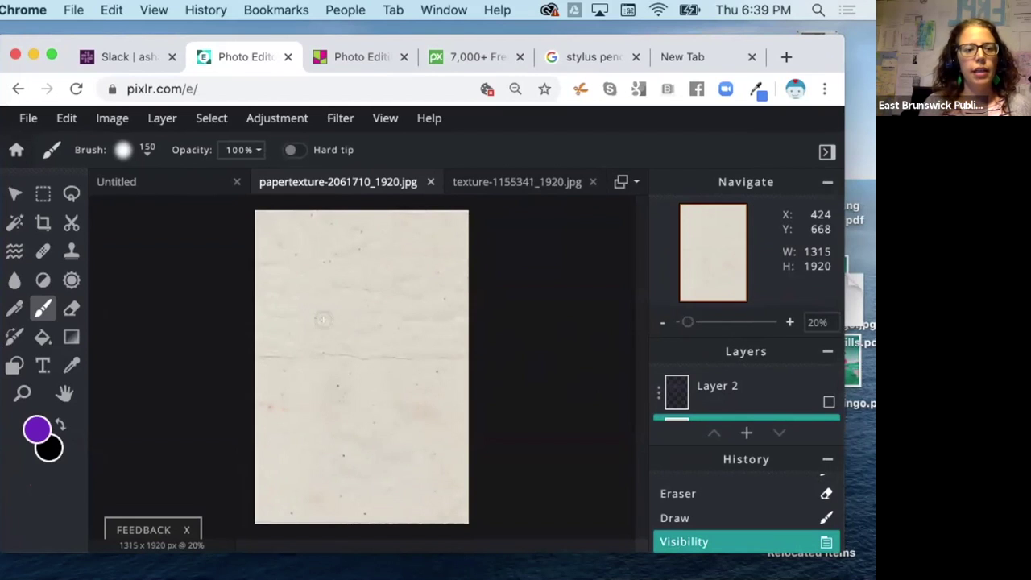
# Step: Activate the Arrange tool and collapse the Navigate section to give the layer list more room
pyautogui.click(15, 192)
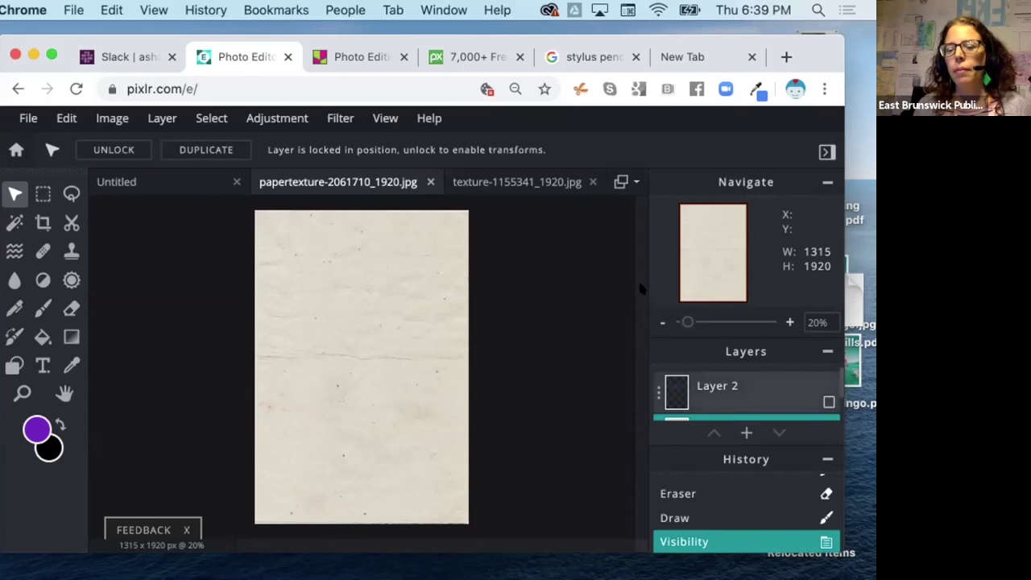
pyautogui.scroll(-1, 741, 395)
pyautogui.click(691, 346)
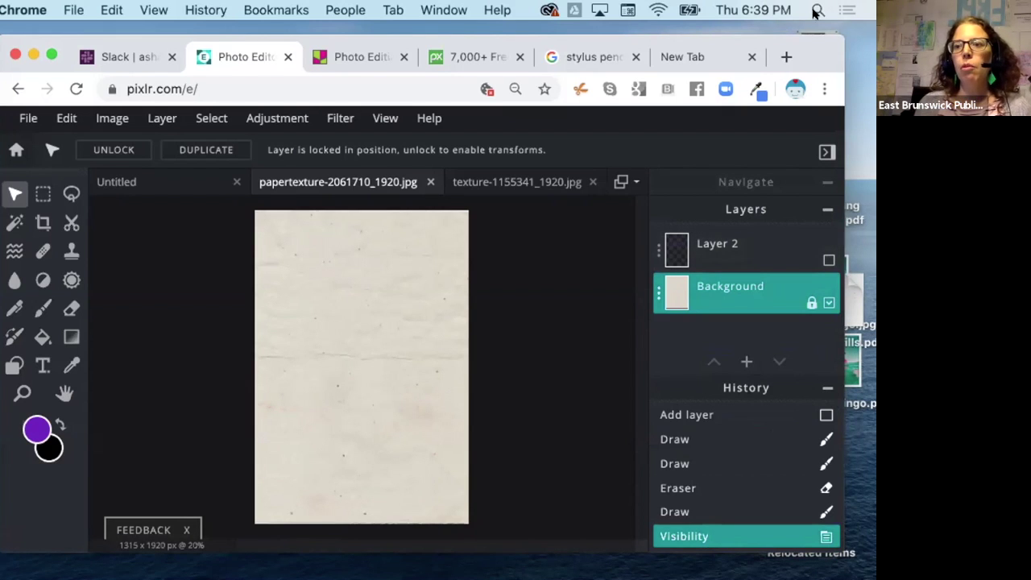
pyautogui.moveTo(811, 45); pyautogui.dragTo(811, 48)
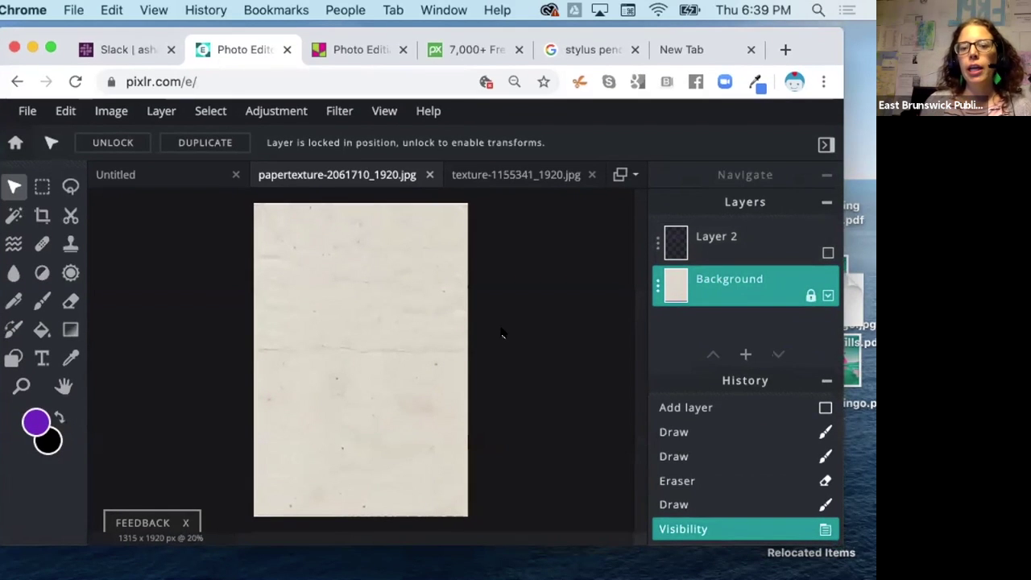
# Step: Paint a thick wavy purple brush stroke on the hidden Layer 2, then show the layer briefly and hide it again
pyautogui.click(737, 234)
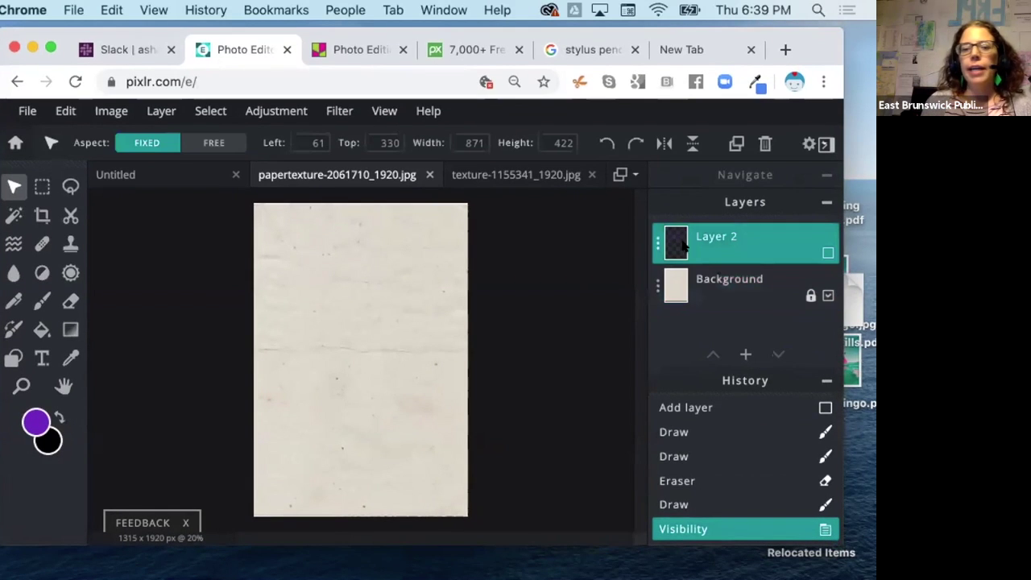
pyautogui.click(40, 300)
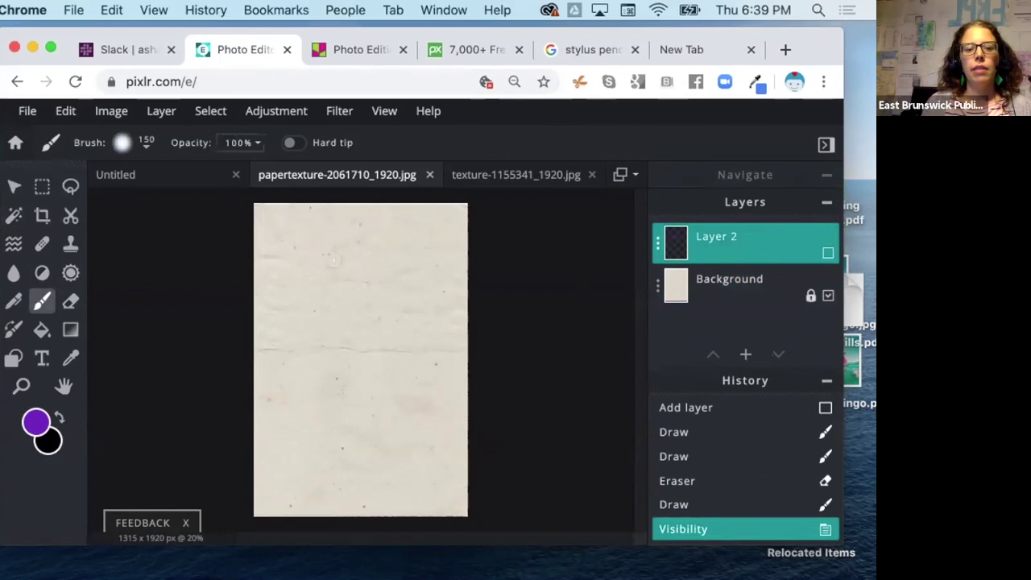
pyautogui.moveTo(409, 318); pyautogui.dragTo(391, 255)
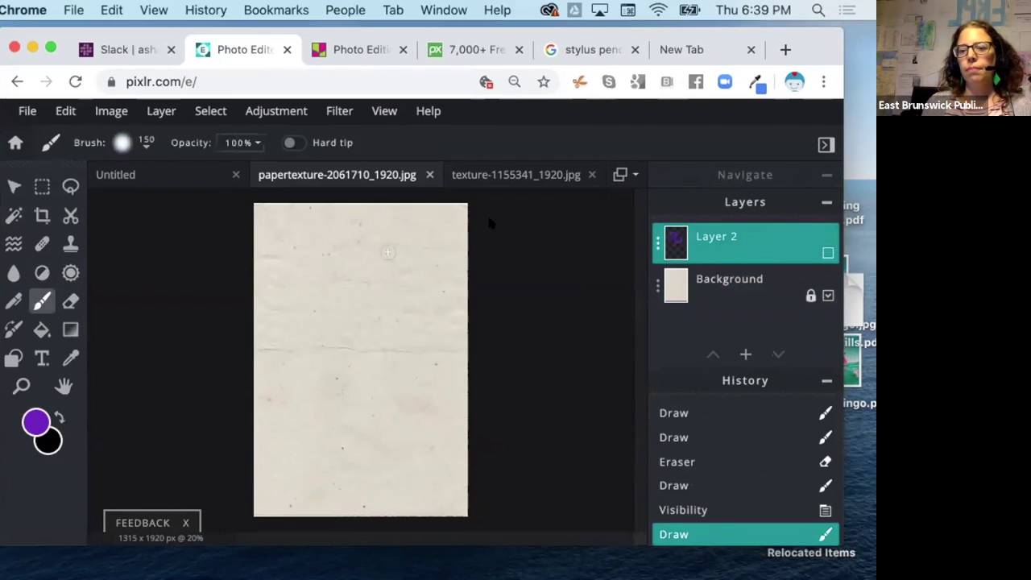
pyautogui.click(825, 254)
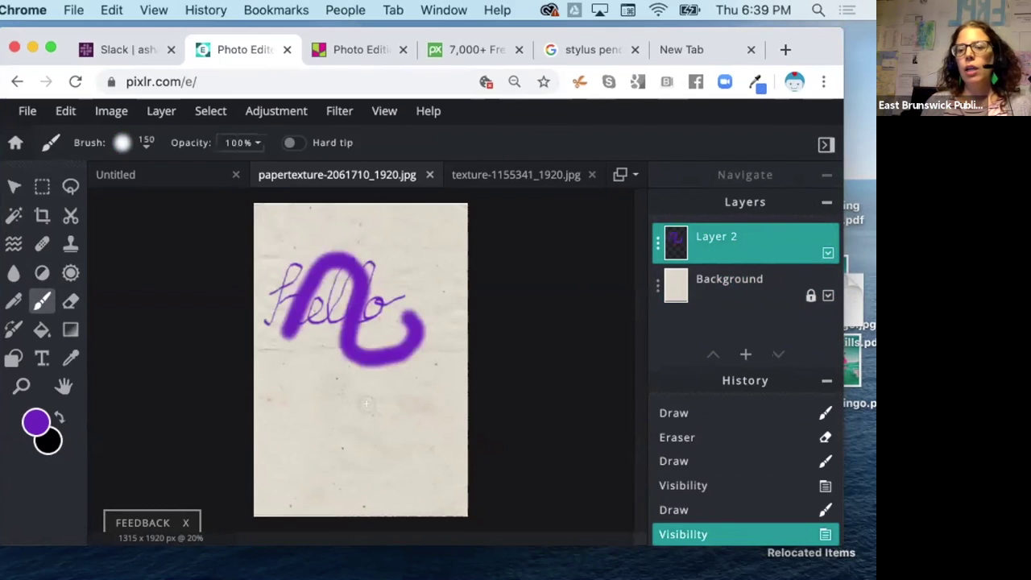
pyautogui.click(823, 255)
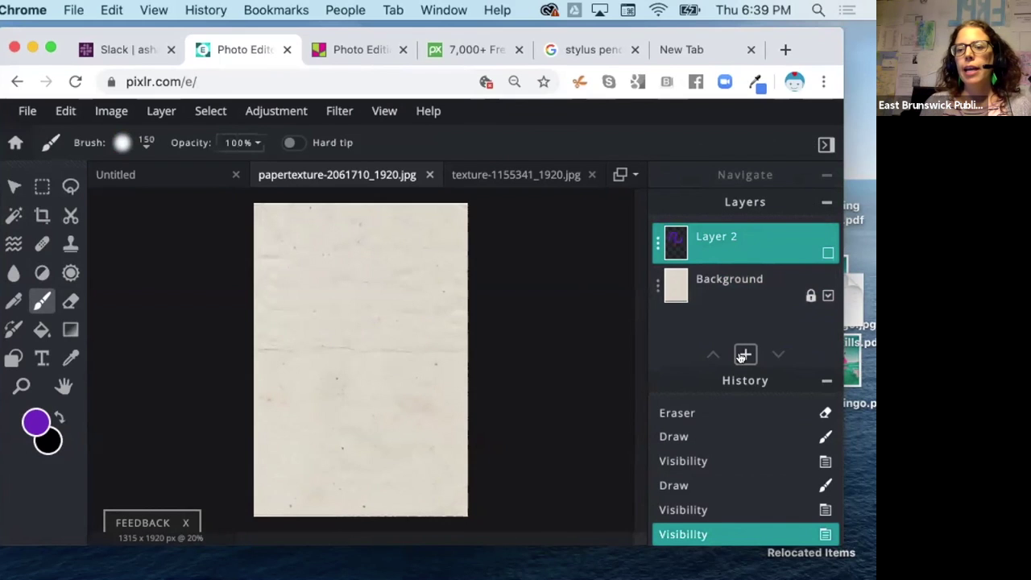
# Step: Add an empty layer above Layer 2 and paint a large looping purple brush stroke on it
pyautogui.click(742, 357)
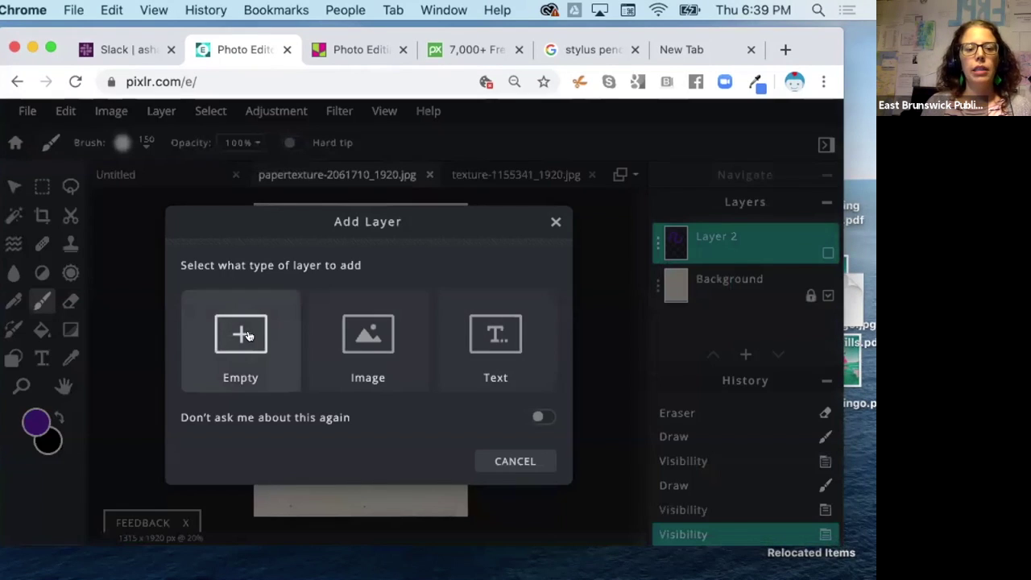
pyautogui.click(246, 336)
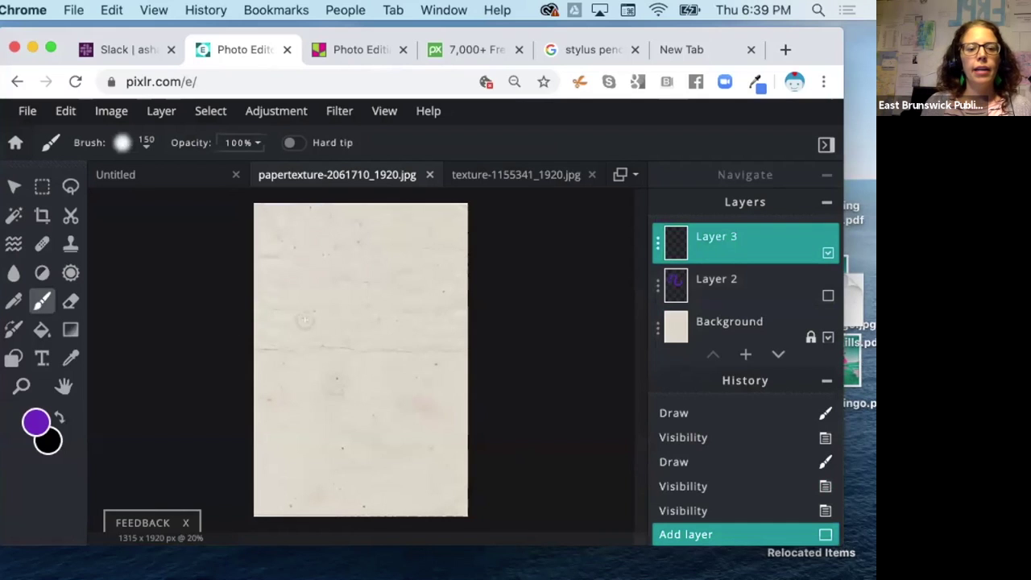
pyautogui.moveTo(303, 328)
pyautogui.mouseDown()
pyautogui.moveTo(301, 282)
pyautogui.moveTo(410, 318)
pyautogui.moveTo(344, 401)
pyautogui.moveTo(288, 405)
pyautogui.moveTo(337, 431)
pyautogui.mouseUp()
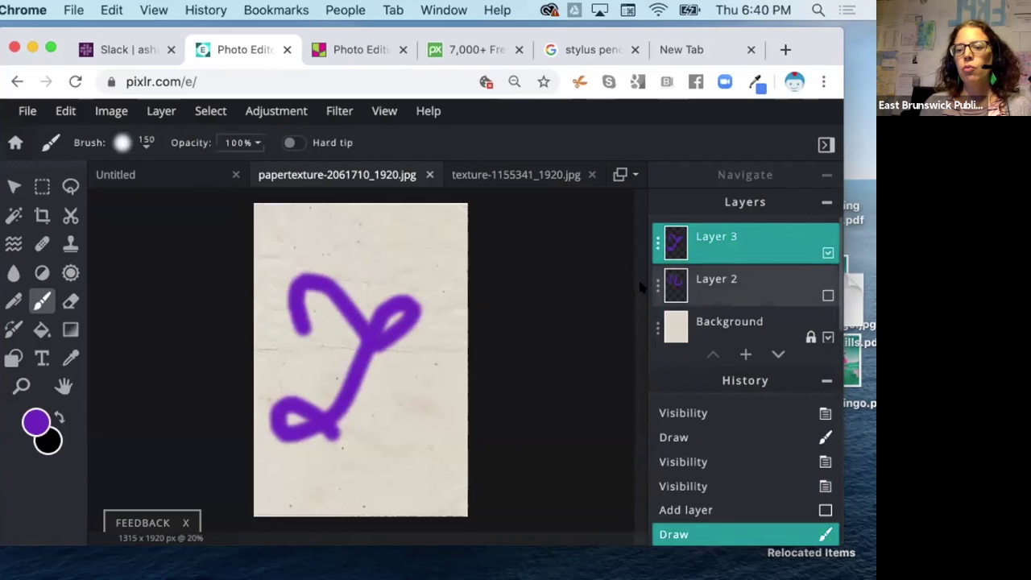
# Step: Toggle the visibility of Layers 2 and 3 to compare their drawings, ending with both hidden
pyautogui.click(823, 294)
pyautogui.click(827, 252)
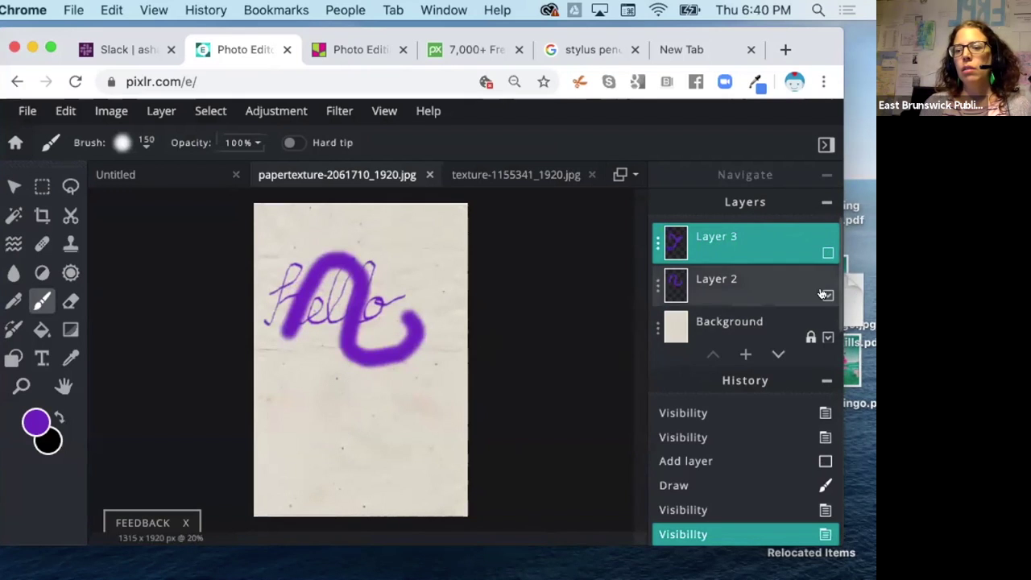
pyautogui.click(828, 253)
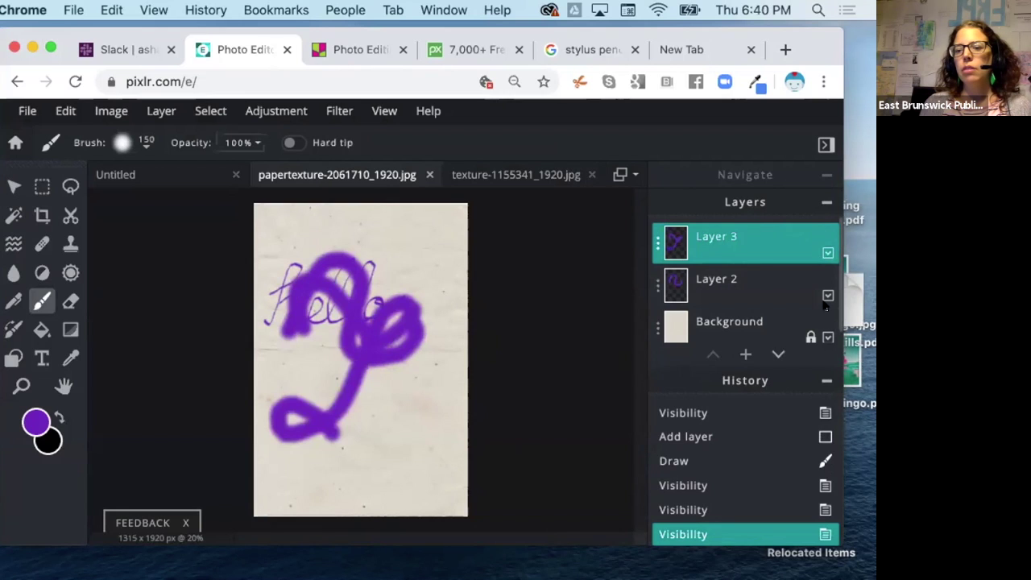
pyautogui.click(828, 295)
pyautogui.click(828, 253)
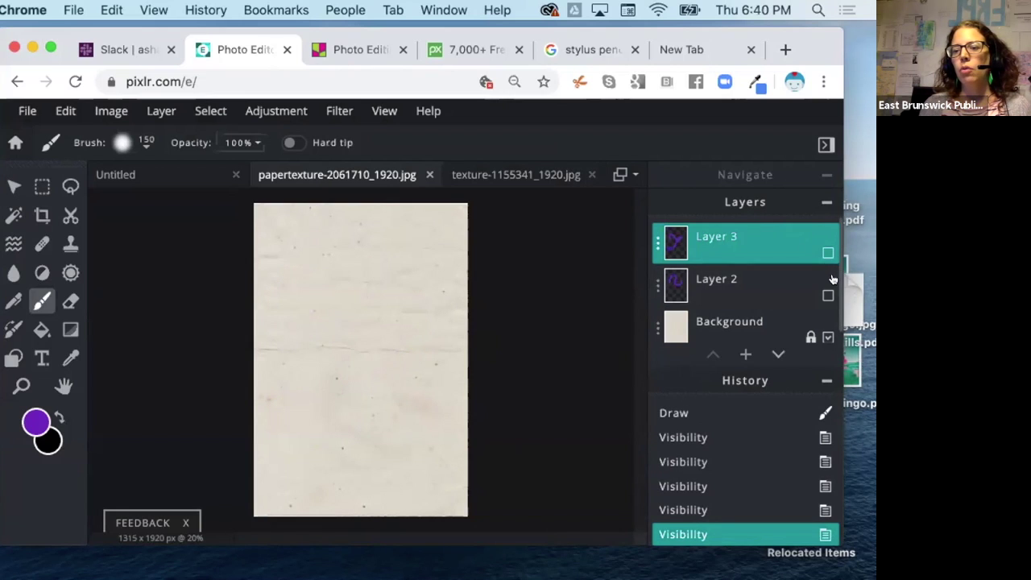
pyautogui.scroll(-1, 834, 284)
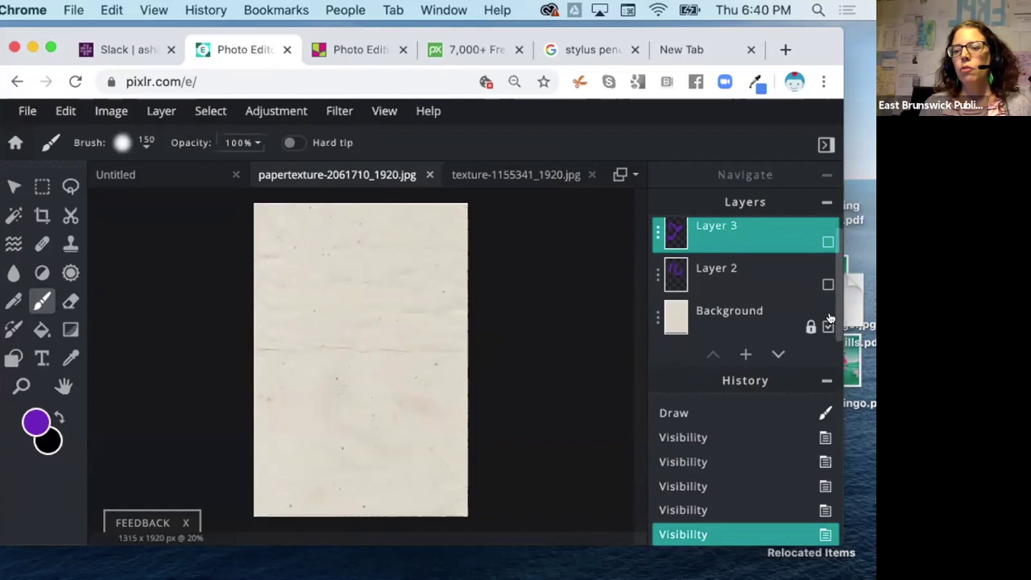
pyautogui.scroll(1, 833, 219)
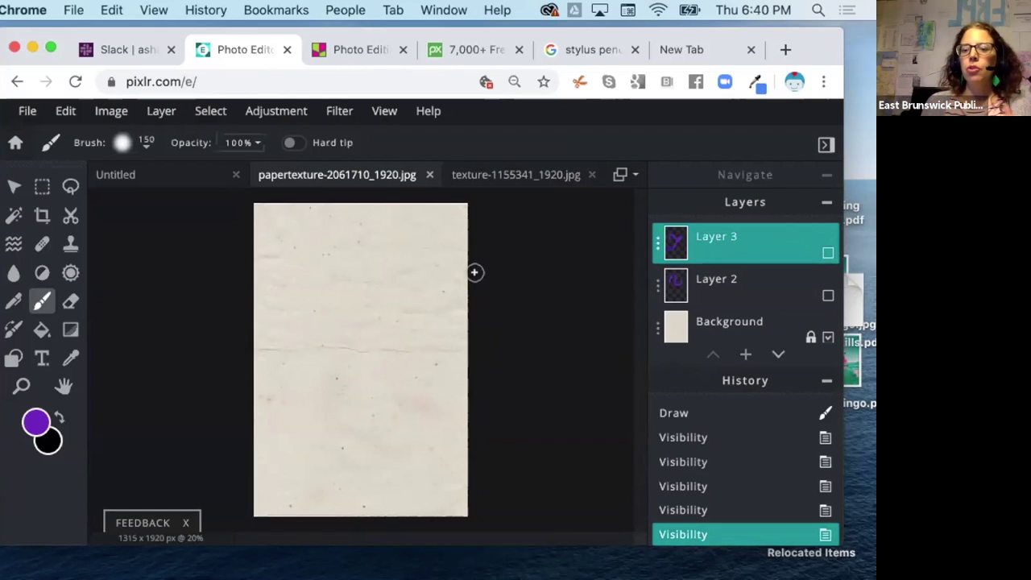
# Step: Show Layers 3 and 2 together over the paper, then hide Layer 3 to leave only the "hello" layer on top
pyautogui.click(822, 252)
pyautogui.click(826, 295)
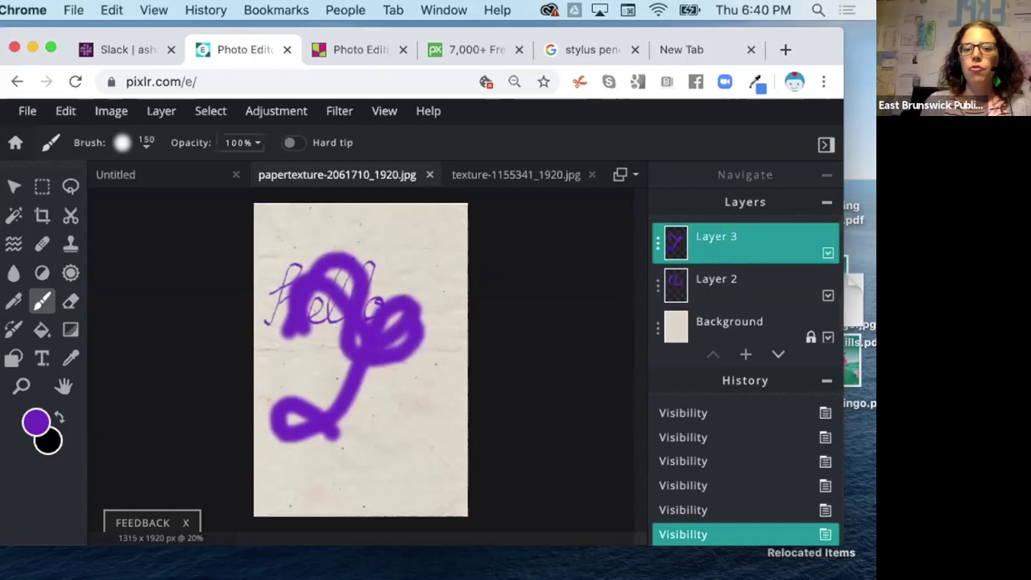
pyautogui.click(822, 251)
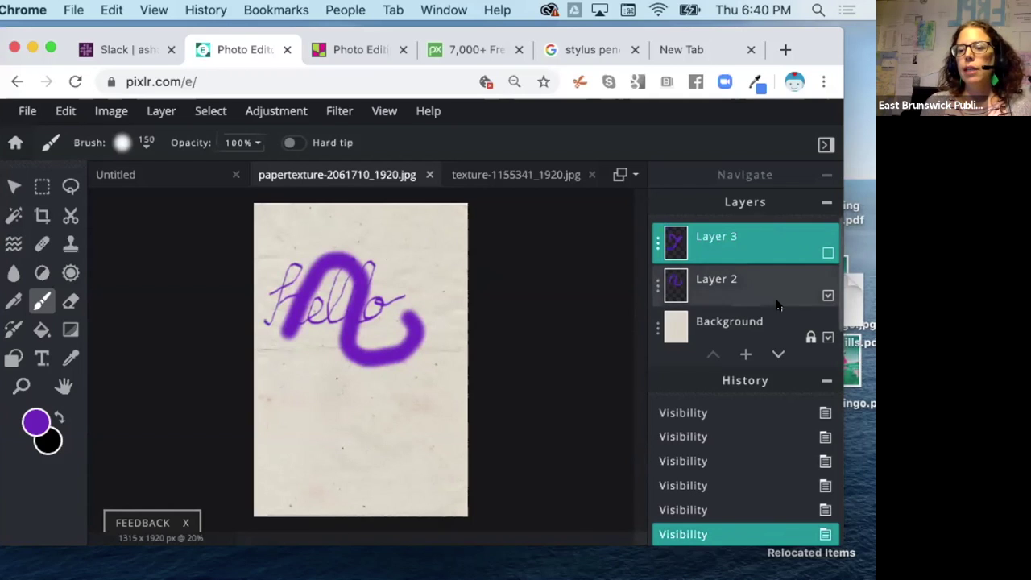
# Step: Hide the Background layer and examine Layer 2's drawing up close on the transparent canvas
pyautogui.click(827, 337)
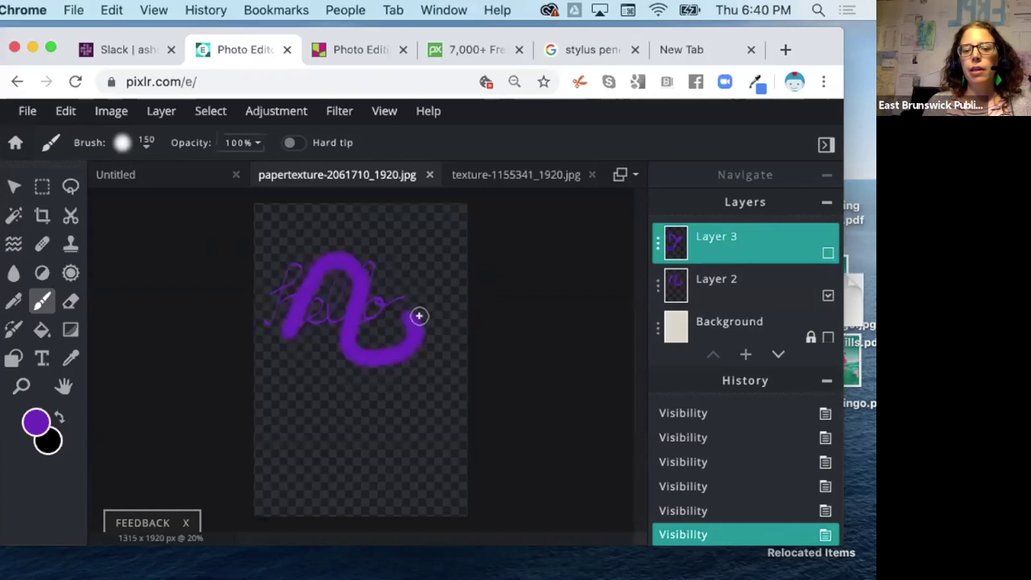
pyautogui.scroll(-2, 417, 315)
pyautogui.scroll(4, 416, 315)
pyautogui.scroll(2, 416, 317)
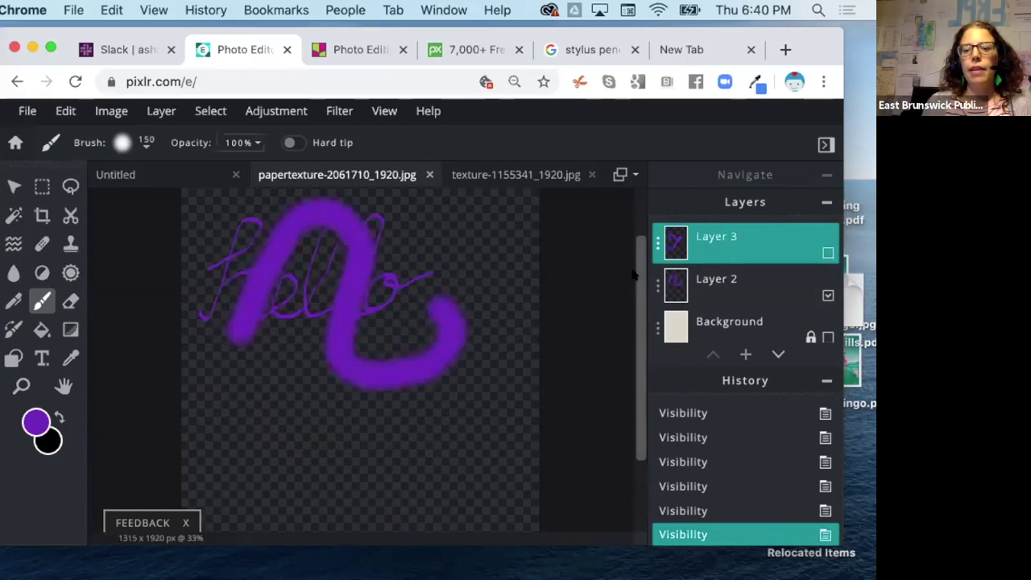
pyautogui.scroll(2, 207, 373)
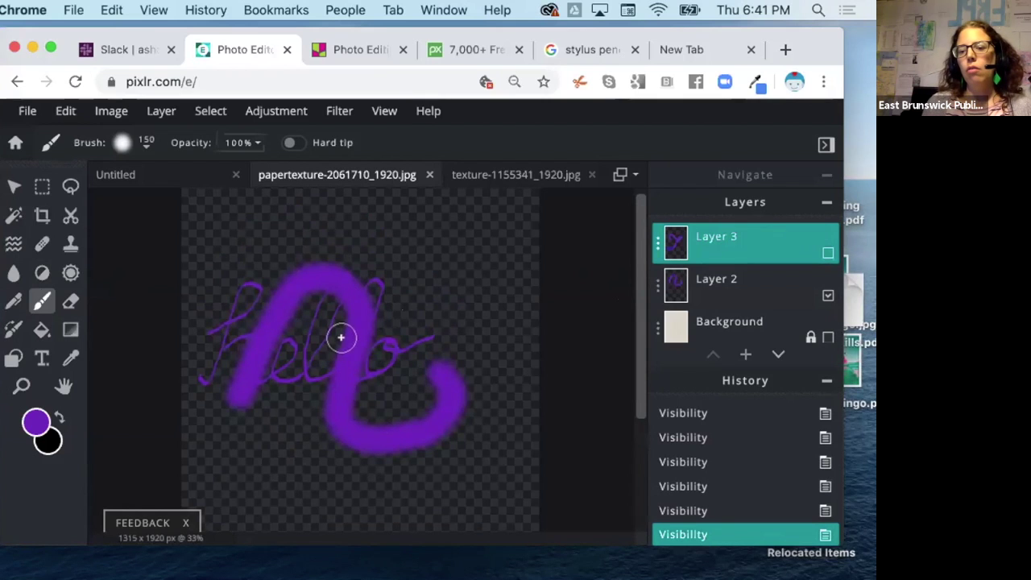
# Step: Show Layer 3 over Layer 2 and toggle its visibility off and on, leaving it visible
pyautogui.click(826, 254)
pyautogui.scroll(-2, 618, 311)
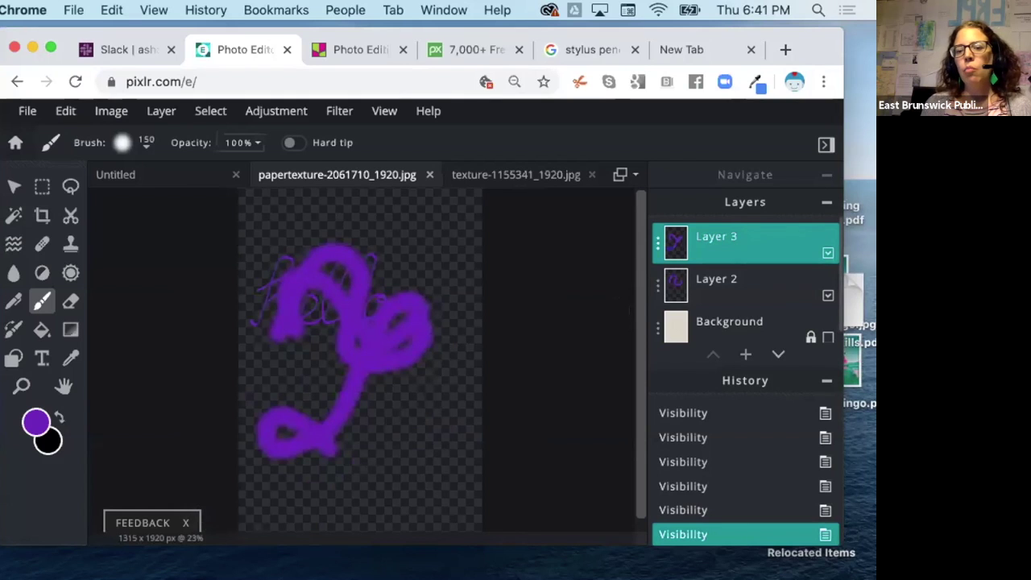
pyautogui.click(822, 252)
pyautogui.click(822, 253)
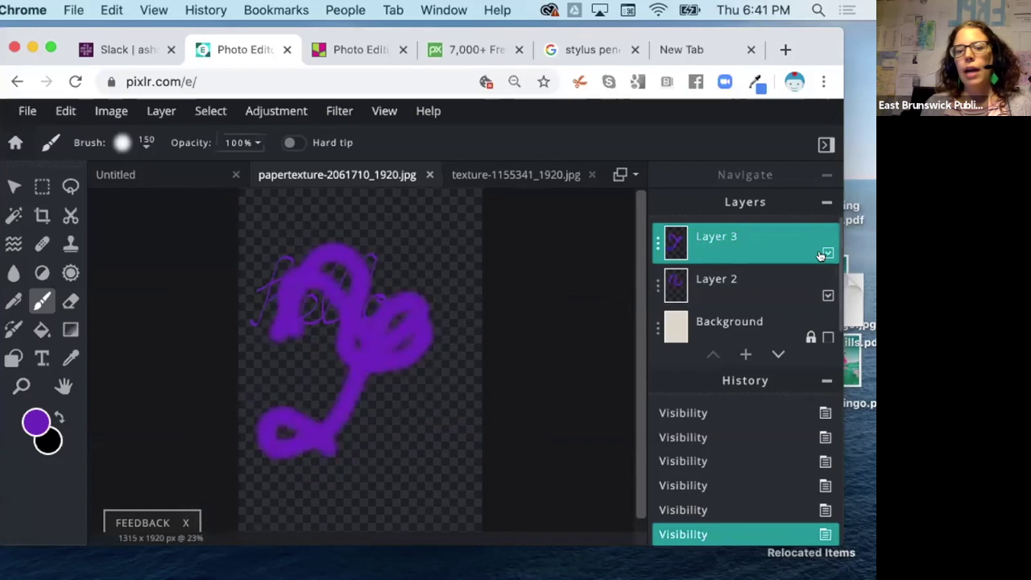
pyautogui.click(822, 255)
pyautogui.click(822, 254)
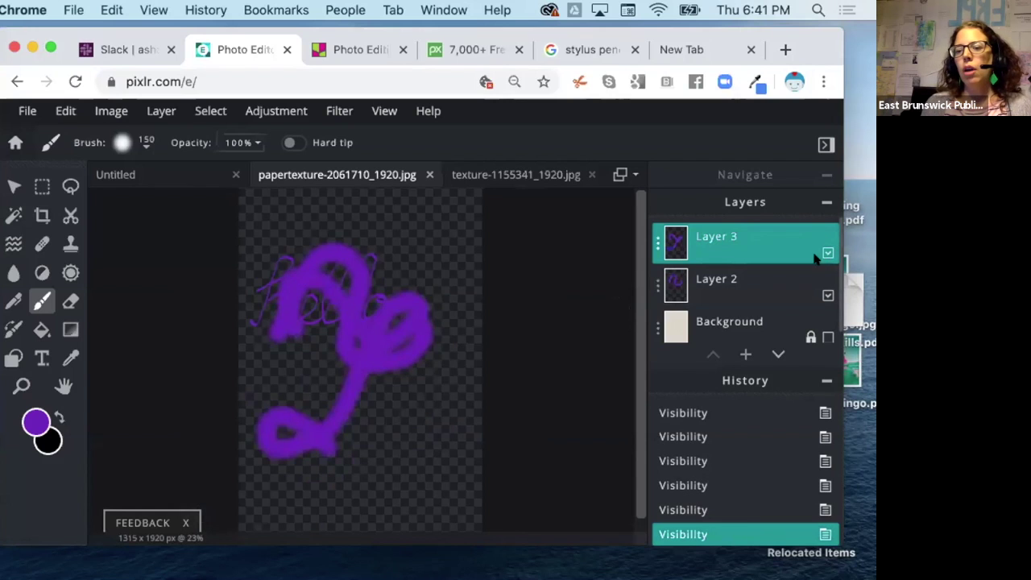
# Step: Add another empty layer above Layer 3 and hide Layers 3 and 2
pyautogui.click(746, 354)
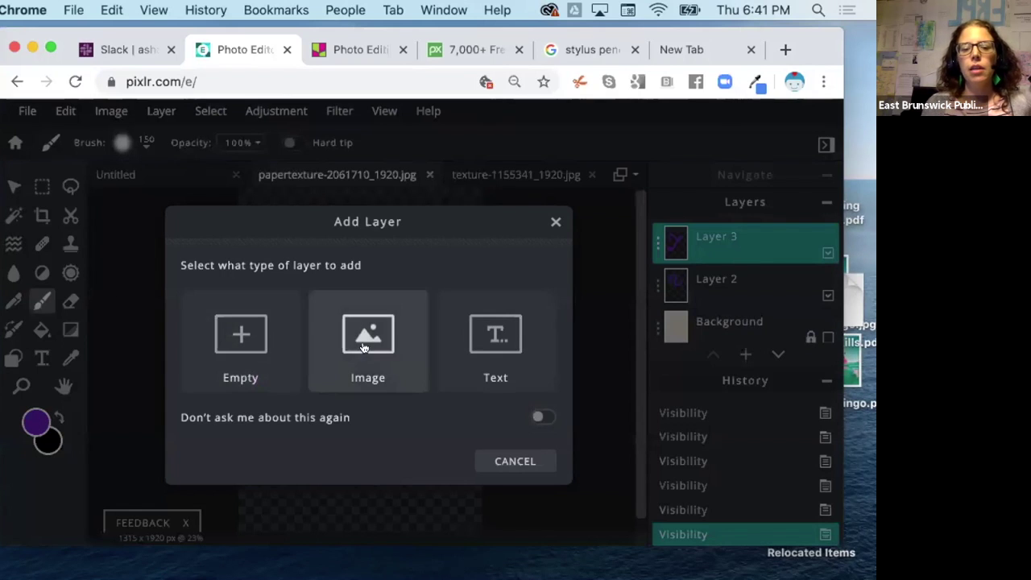
pyautogui.click(220, 337)
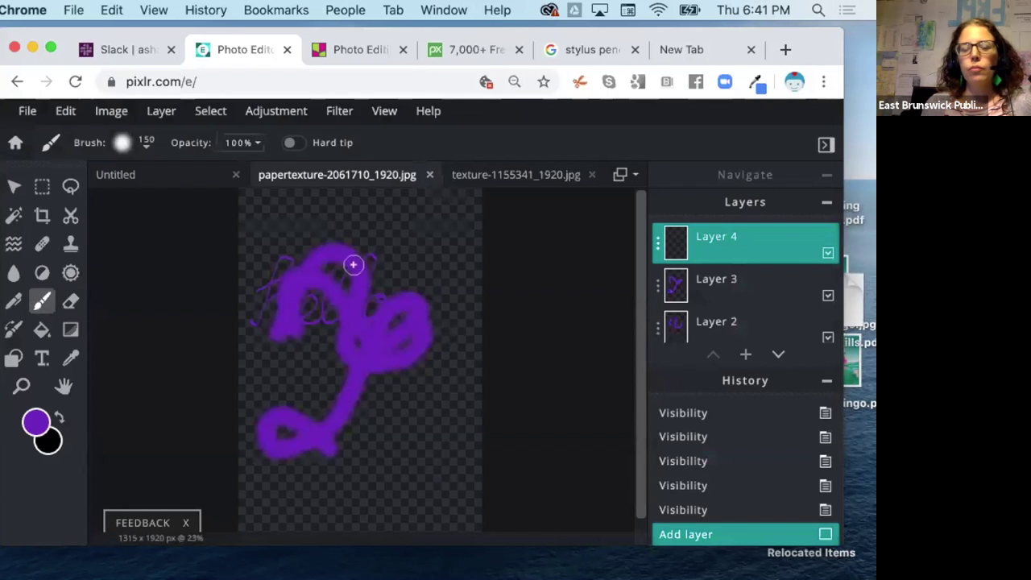
pyautogui.click(827, 295)
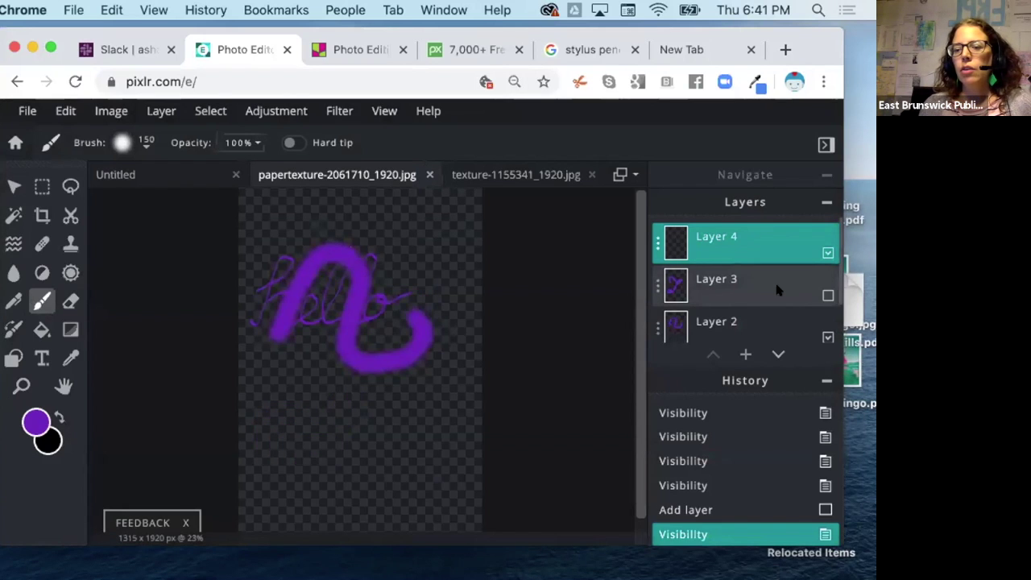
pyautogui.scroll(-1, 786, 282)
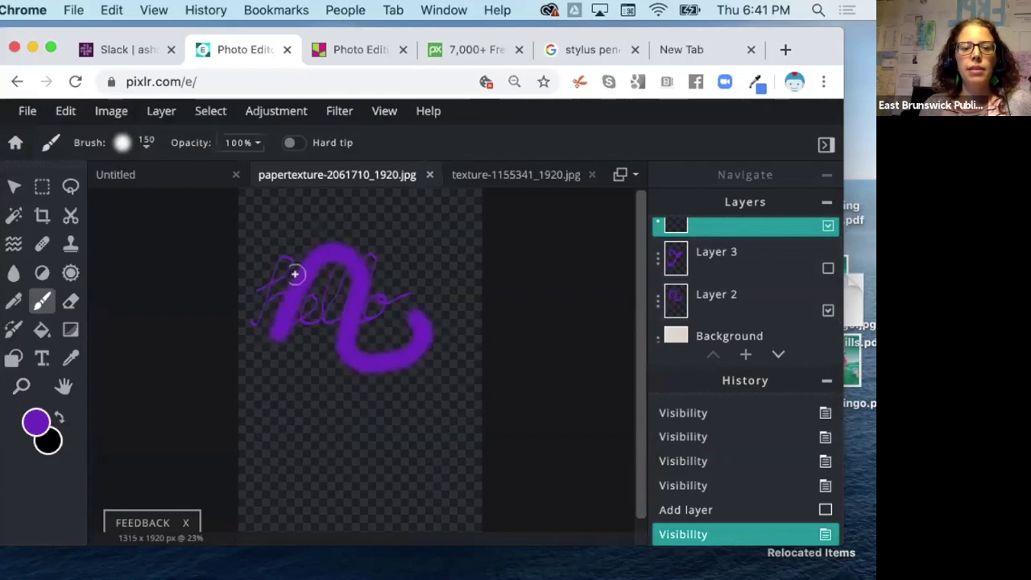
pyautogui.click(828, 308)
pyautogui.scroll(1, 766, 282)
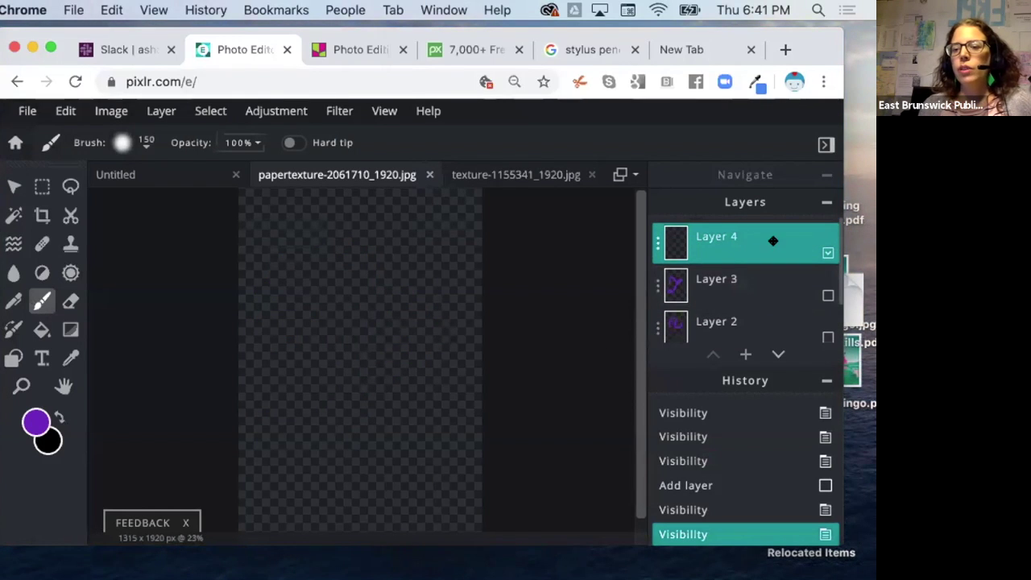
# Step: Hide the empty Layer 4 and show it again to demonstrate that it has no content
pyautogui.click(828, 254)
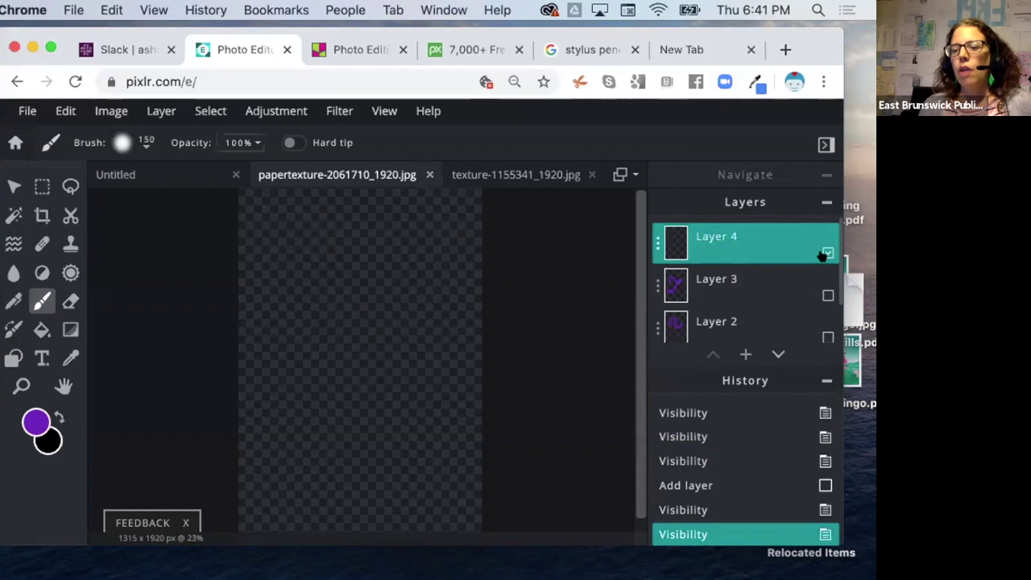
pyautogui.click(827, 253)
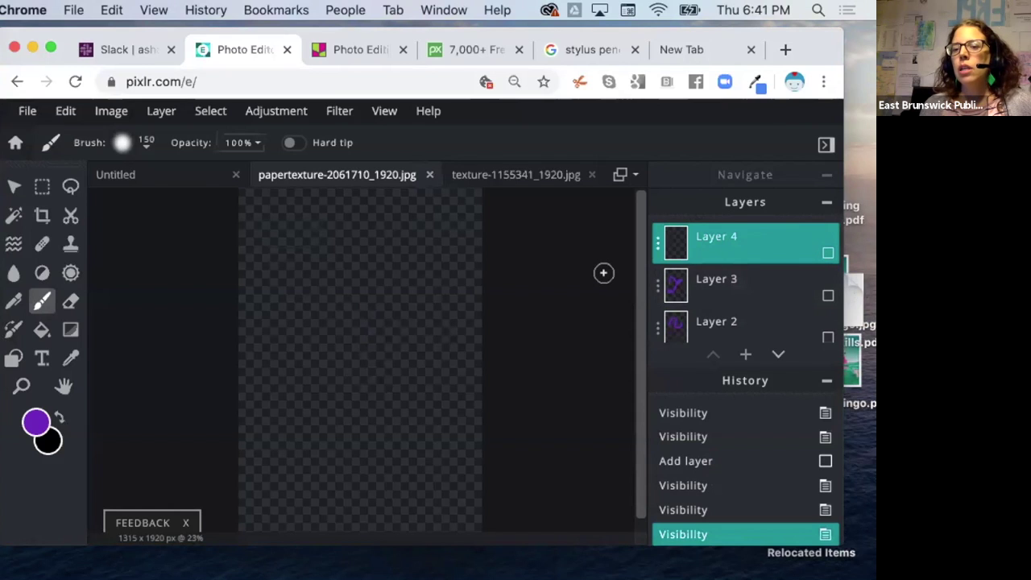
pyautogui.click(824, 252)
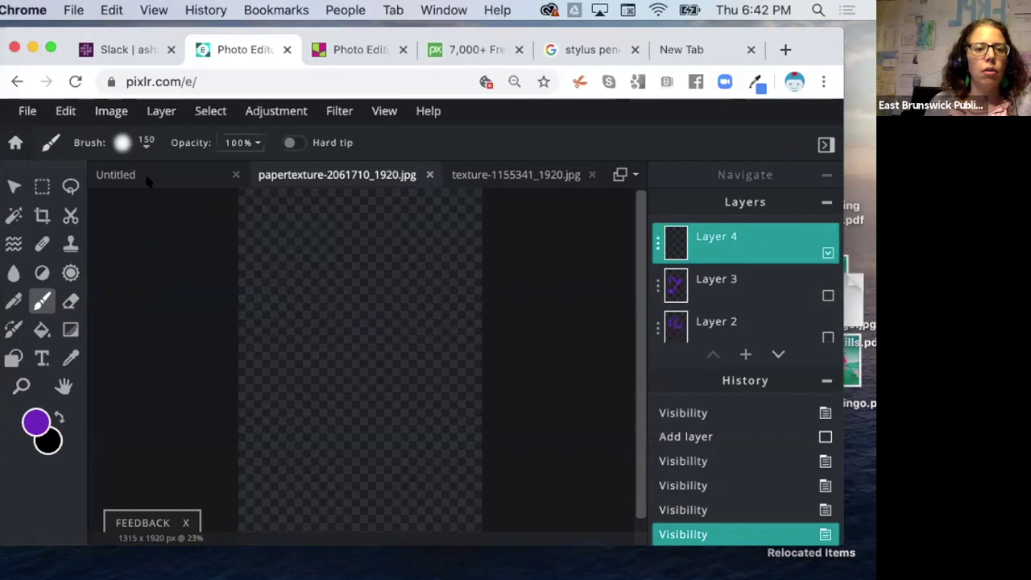
# Step: Pick the 15 px hard round brush preset and handwrite "hello" in purple on Layer 4
pyautogui.click(145, 142)
pyautogui.moveTo(149, 201); pyautogui.dragTo(137, 201)
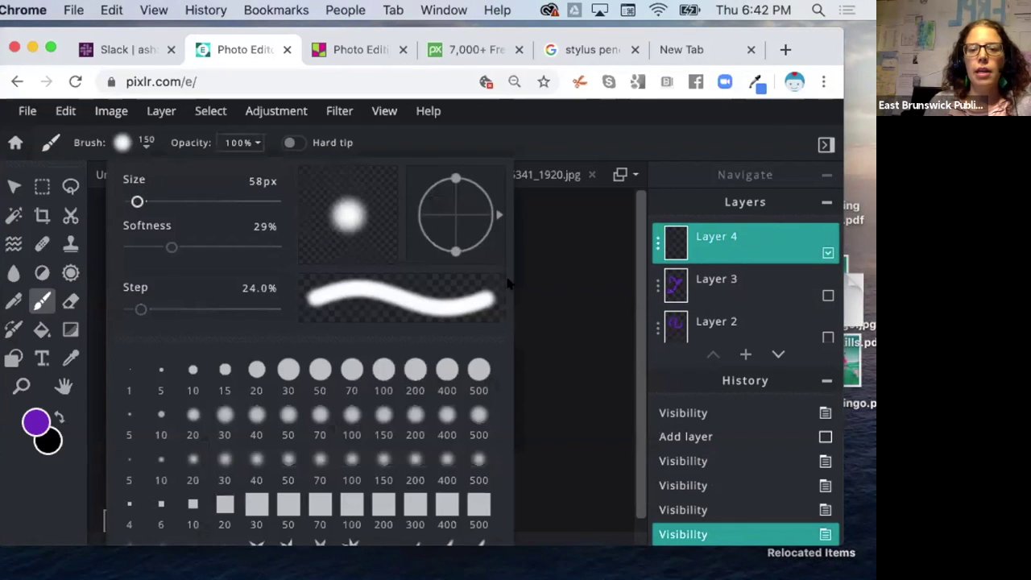
pyautogui.click(225, 372)
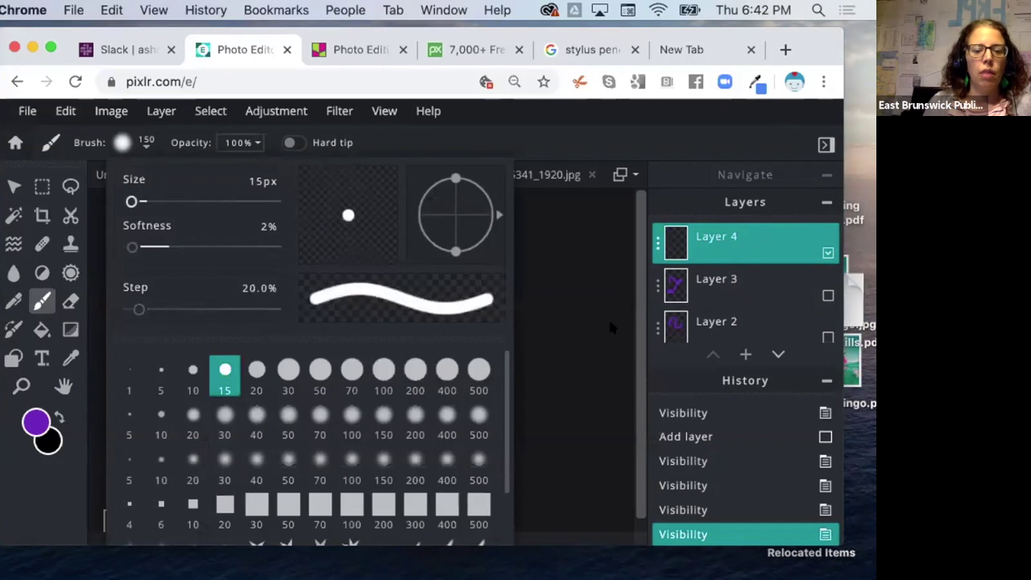
pyautogui.click(564, 324)
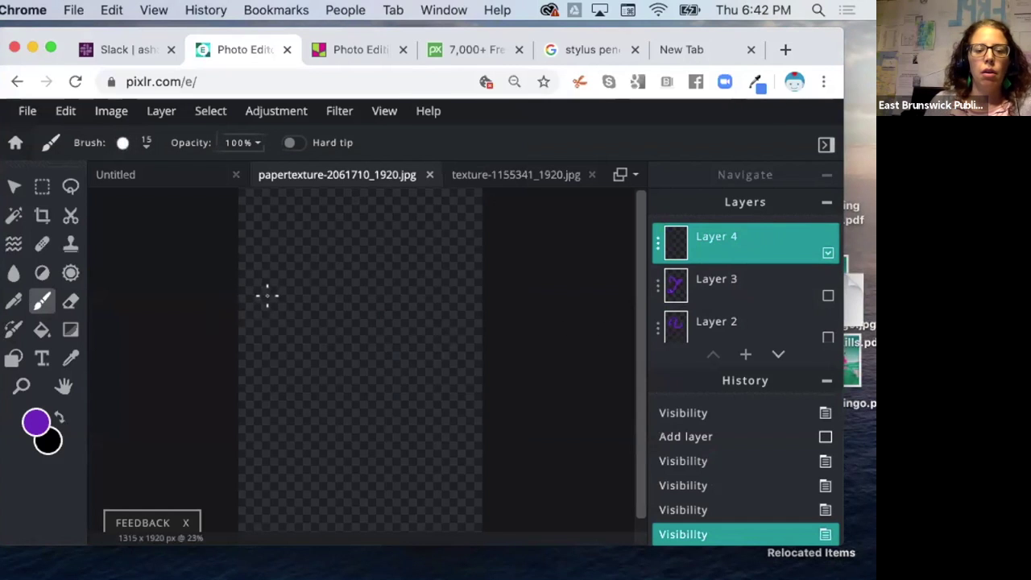
pyautogui.moveTo(257, 304)
pyautogui.mouseDown()
pyautogui.moveTo(272, 265)
pyautogui.moveTo(266, 274)
pyautogui.mouseUp()
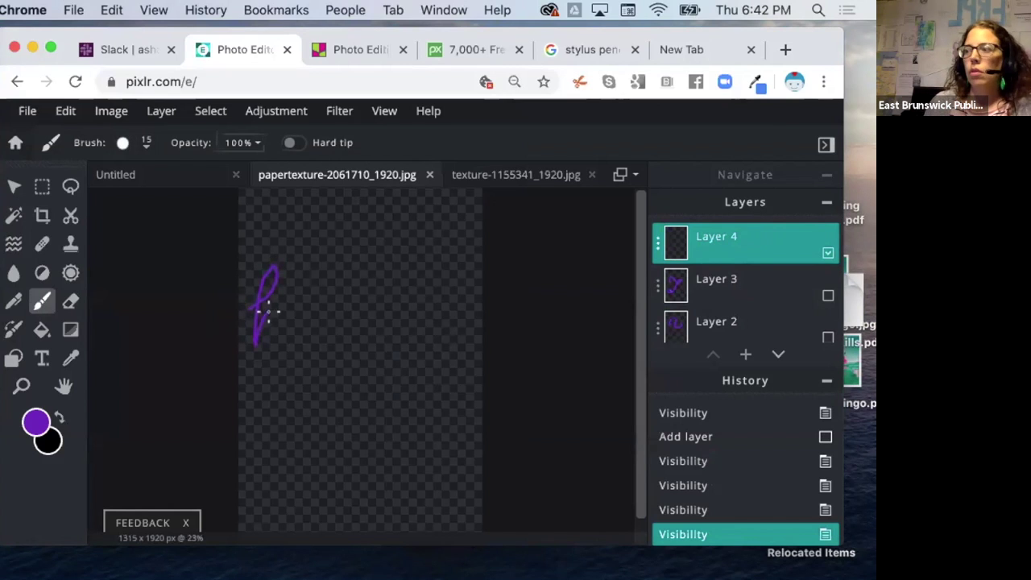
pyautogui.moveTo(277, 348)
pyautogui.mouseDown()
pyautogui.moveTo(289, 313)
pyautogui.moveTo(296, 352)
pyautogui.moveTo(315, 258)
pyautogui.mouseUp()
pyautogui.moveTo(309, 347)
pyautogui.mouseDown()
pyautogui.moveTo(338, 333)
pyautogui.moveTo(356, 242)
pyautogui.moveTo(339, 343)
pyautogui.moveTo(377, 341)
pyautogui.moveTo(372, 321)
pyautogui.moveTo(357, 338)
pyautogui.moveTo(402, 350)
pyautogui.mouseUp()
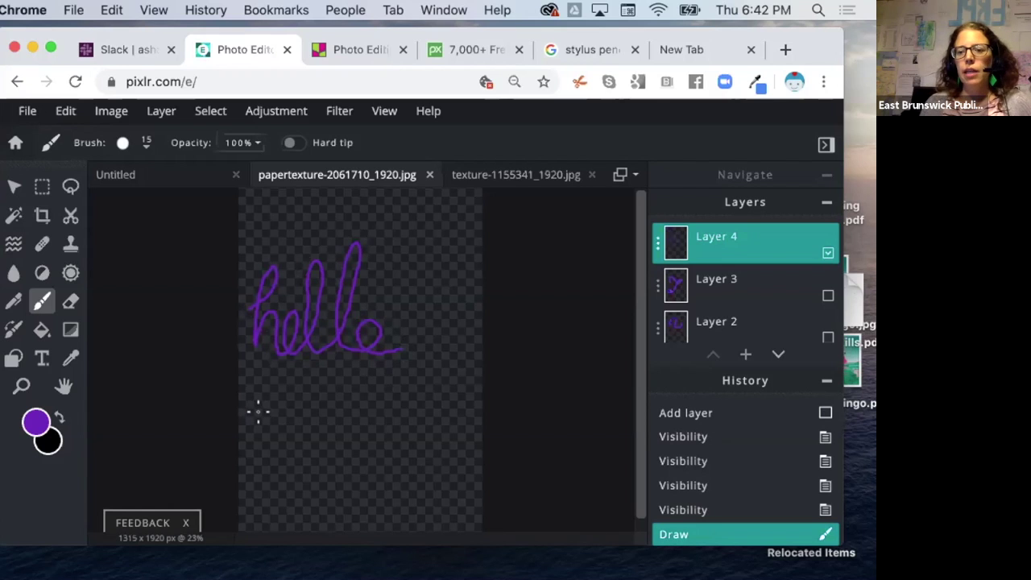
# Step: Hide Layer 4 and handwrite a larger purple "hello" on a new empty layer above it
pyautogui.click(827, 254)
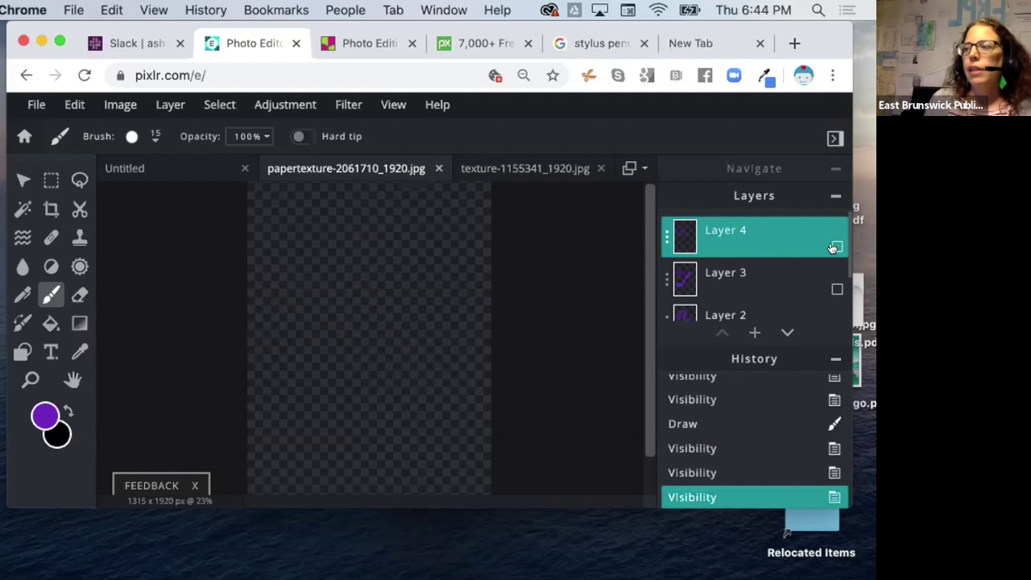
pyautogui.click(834, 248)
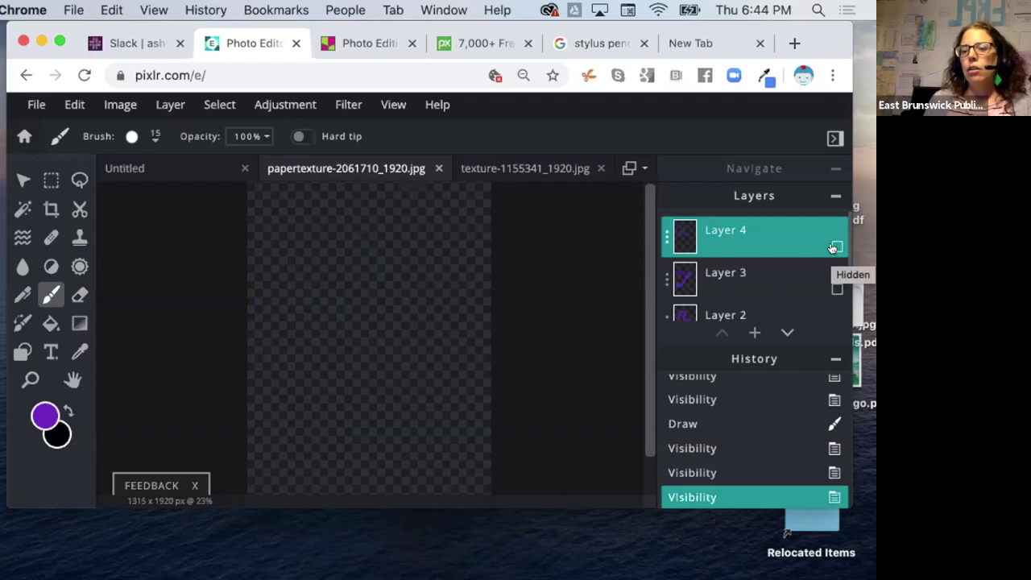
pyautogui.click(754, 333)
pyautogui.click(284, 348)
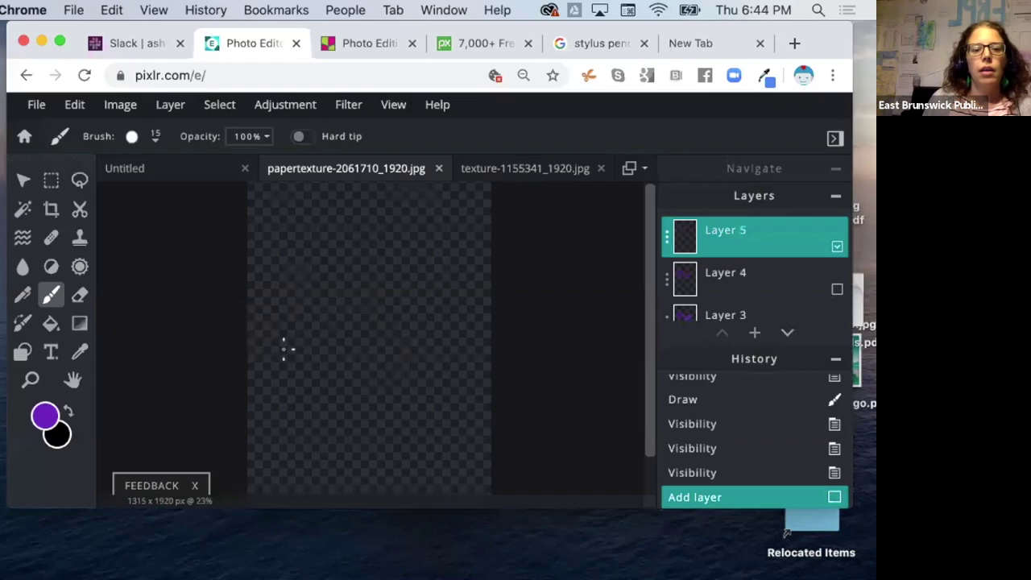
pyautogui.moveTo(254, 322)
pyautogui.mouseDown()
pyautogui.moveTo(292, 290)
pyautogui.moveTo(297, 263)
pyautogui.moveTo(275, 267)
pyautogui.moveTo(260, 296)
pyautogui.moveTo(254, 362)
pyautogui.moveTo(269, 338)
pyautogui.moveTo(273, 362)
pyautogui.moveTo(286, 364)
pyautogui.moveTo(290, 344)
pyautogui.moveTo(283, 358)
pyautogui.moveTo(301, 364)
pyautogui.moveTo(351, 288)
pyautogui.moveTo(349, 262)
pyautogui.moveTo(324, 301)
pyautogui.moveTo(318, 364)
pyautogui.moveTo(366, 332)
pyautogui.moveTo(389, 264)
pyautogui.moveTo(351, 313)
pyautogui.moveTo(358, 361)
pyautogui.moveTo(371, 362)
pyautogui.moveTo(389, 339)
pyautogui.moveTo(386, 360)
pyautogui.moveTo(404, 364)
pyautogui.moveTo(420, 345)
pyautogui.moveTo(400, 334)
pyautogui.moveTo(405, 345)
pyautogui.moveTo(425, 341)
pyautogui.moveTo(447, 323)
pyautogui.mouseUp()
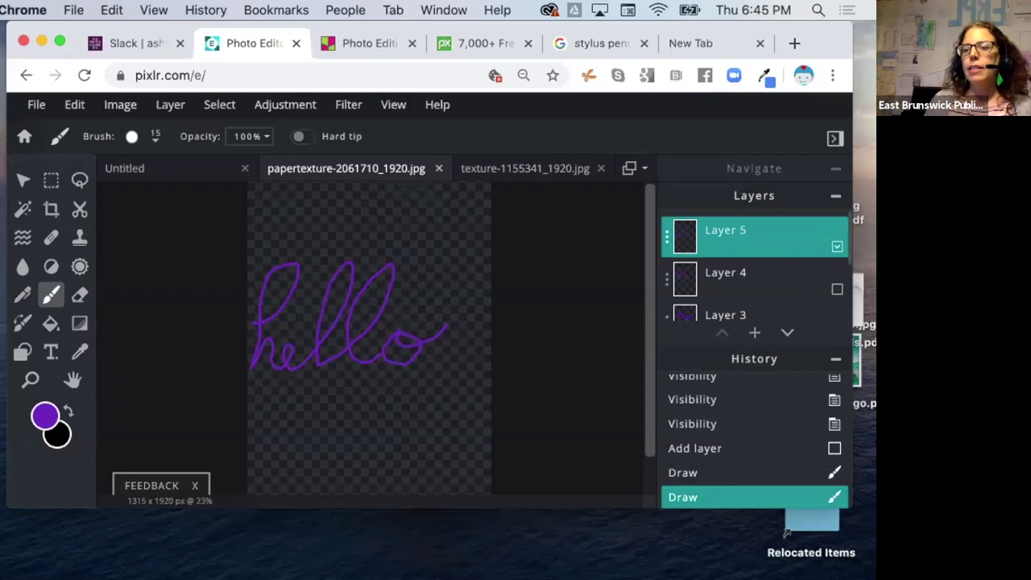
# Step: Show the paper Background layer behind the handwritten "hello" and collapse the History list to make room for the layers
pyautogui.scroll(-1, 787, 271)
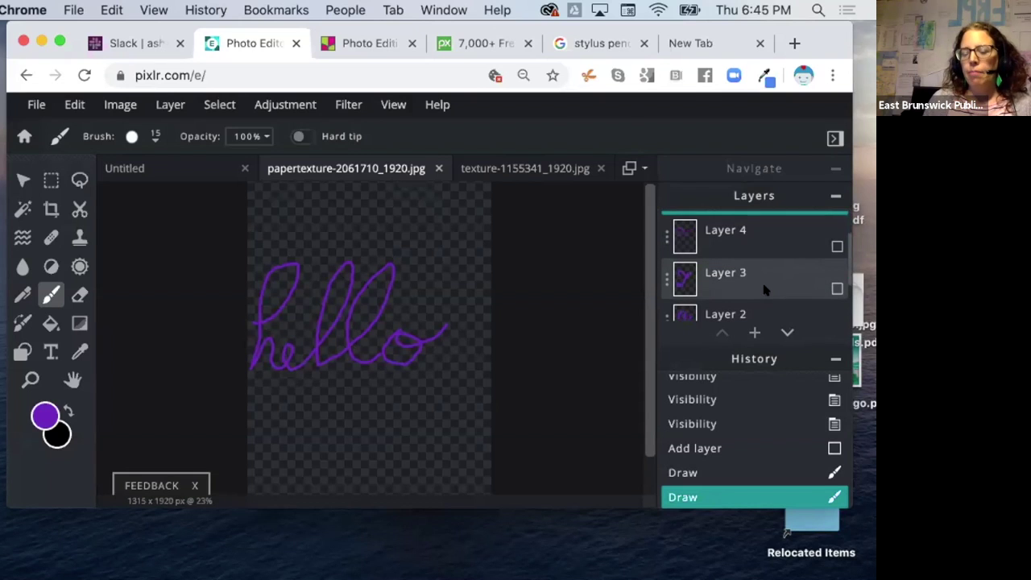
pyautogui.scroll(-1, 766, 290)
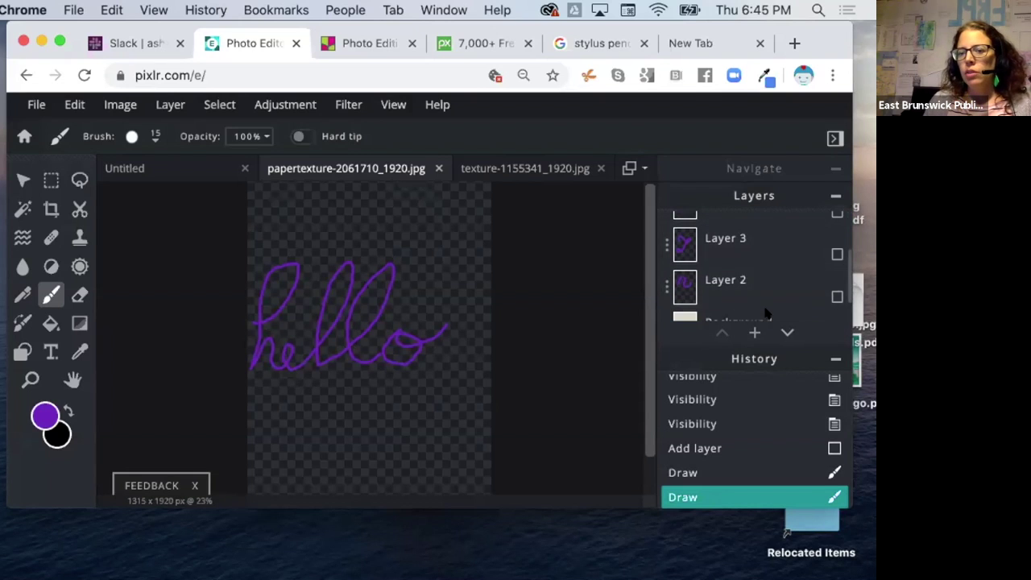
pyautogui.scroll(-1, 741, 274)
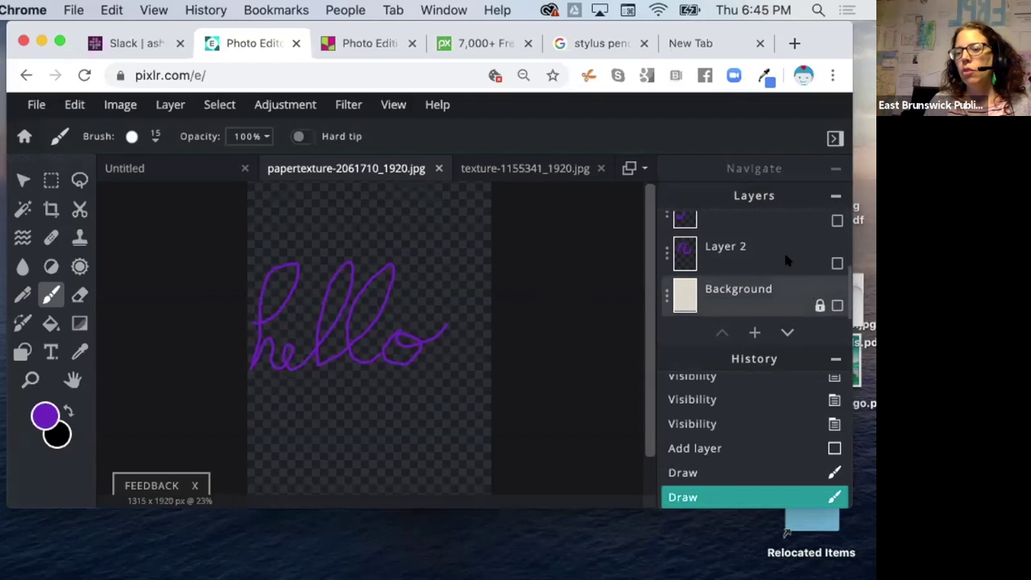
pyautogui.click(837, 305)
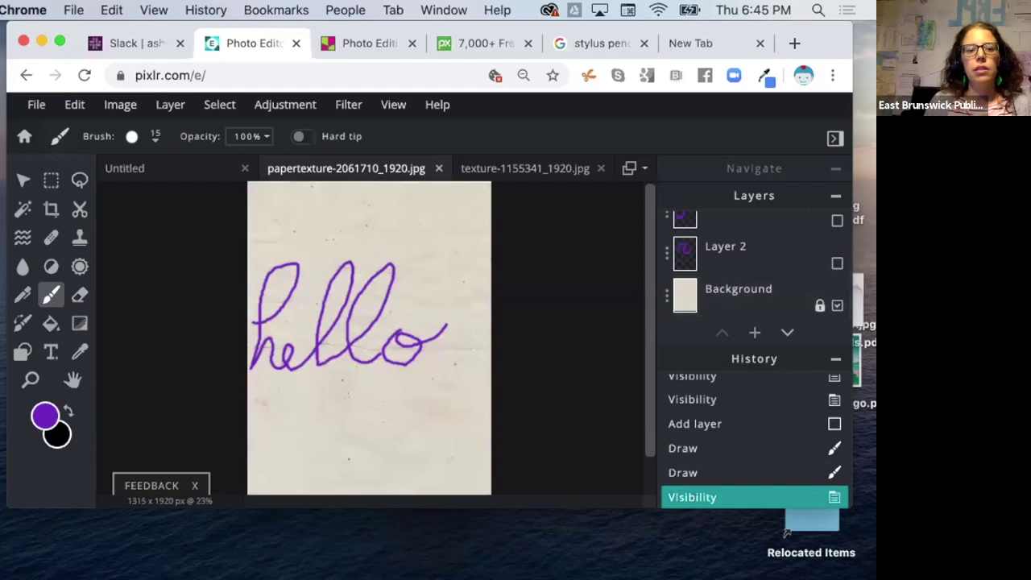
pyautogui.scroll(-2, 199, 313)
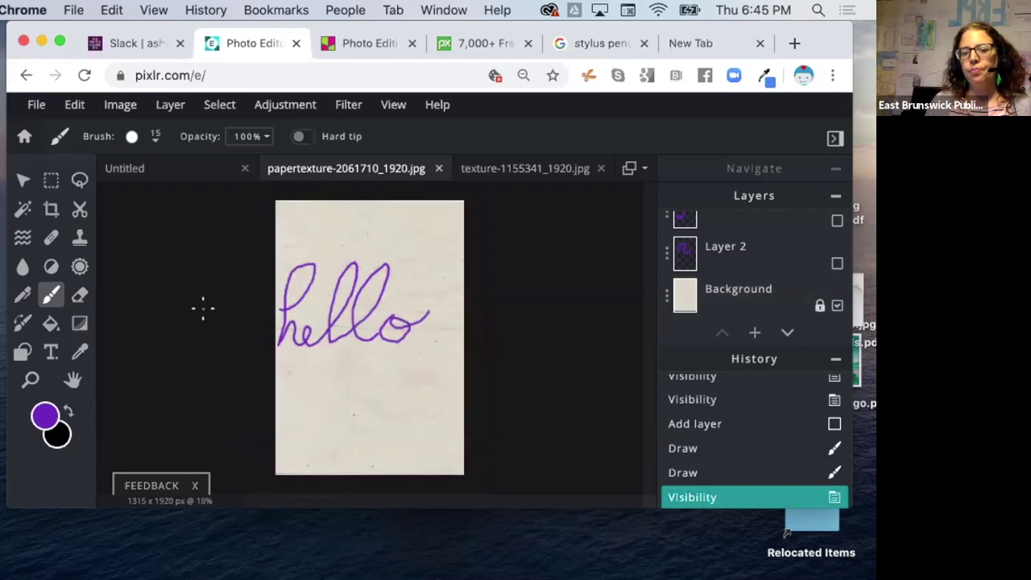
pyautogui.scroll(4, 783, 245)
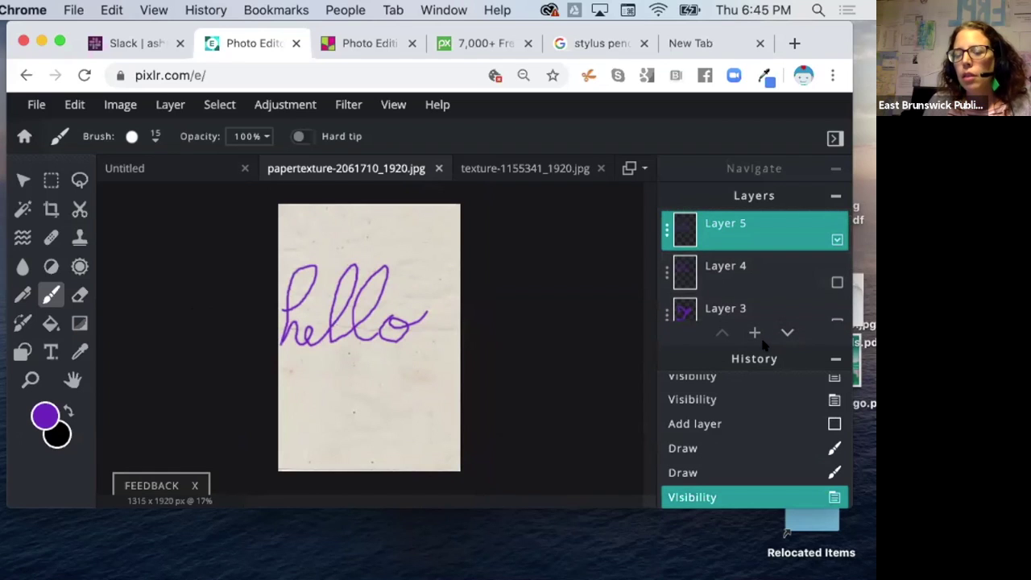
pyautogui.click(833, 361)
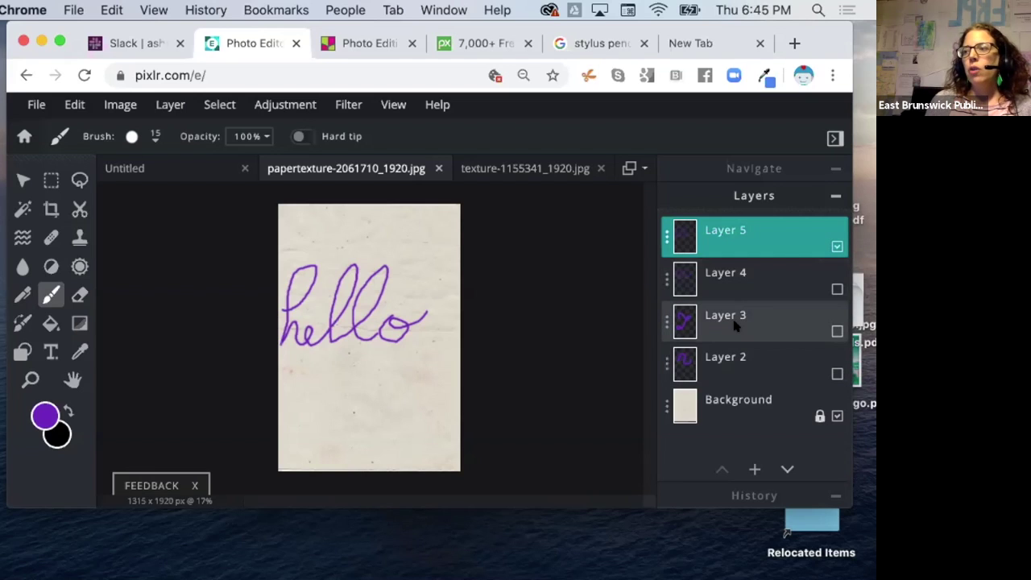
# Step: Handwrite a first name below "hello" on a new empty layer, and hide that layer
pyautogui.click(750, 466)
pyautogui.click(242, 319)
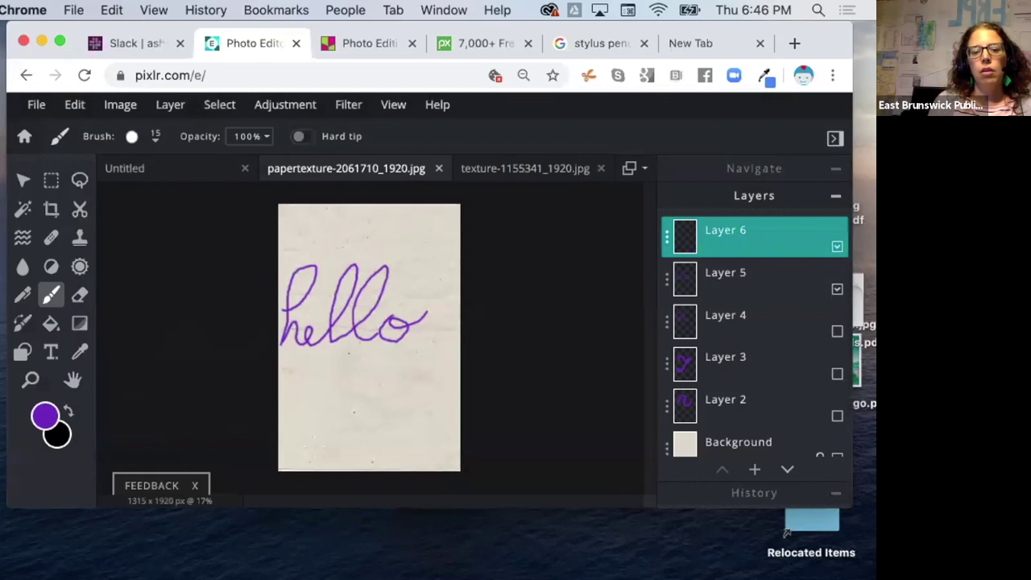
pyautogui.moveTo(295, 414)
pyautogui.mouseDown()
pyautogui.moveTo(331, 375)
pyautogui.moveTo(341, 439)
pyautogui.moveTo(357, 406)
pyautogui.moveTo(367, 424)
pyautogui.moveTo(392, 407)
pyautogui.moveTo(403, 435)
pyautogui.mouseUp()
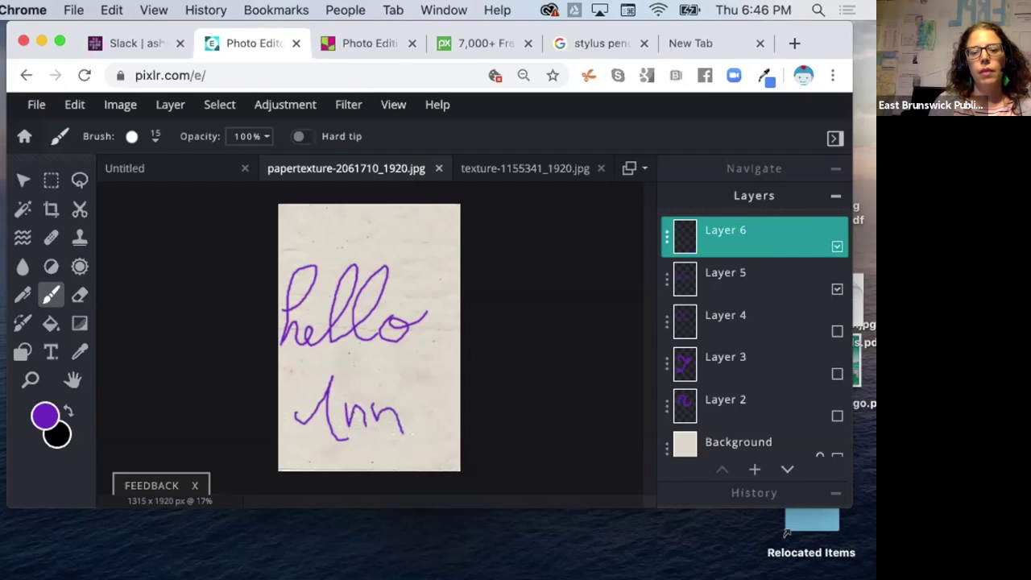
pyautogui.moveTo(310, 417); pyautogui.dragTo(338, 409)
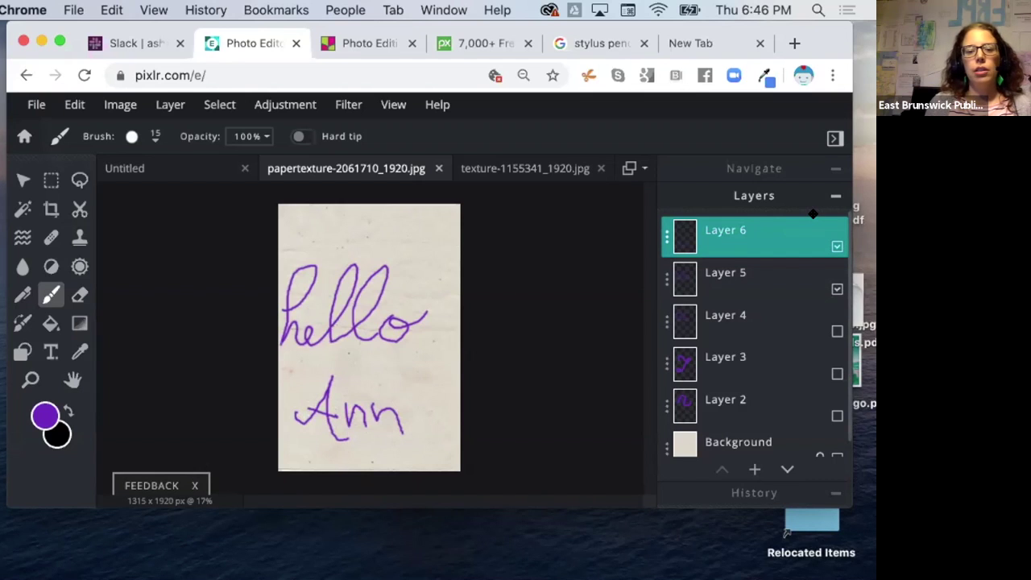
pyautogui.click(837, 246)
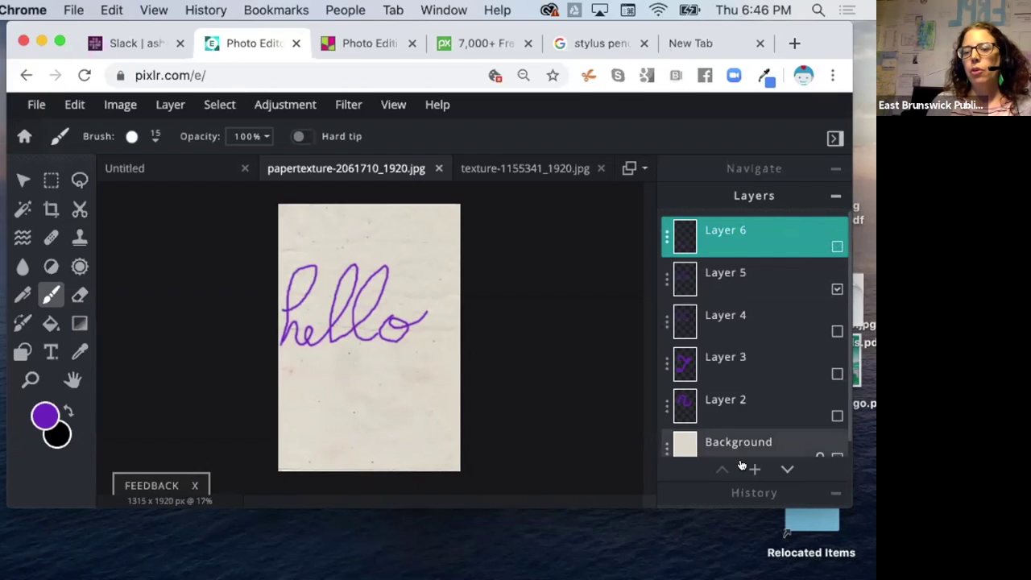
# Step: Handwrite a different first name below "hello" on another empty layer and toggle its visibility off and on, leaving it visible
pyautogui.click(751, 468)
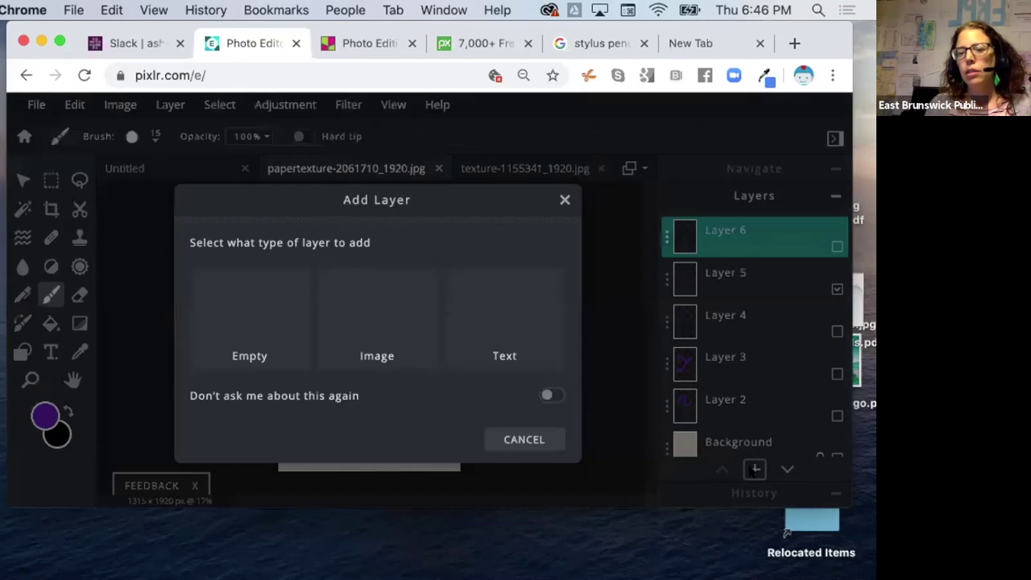
pyautogui.click(252, 326)
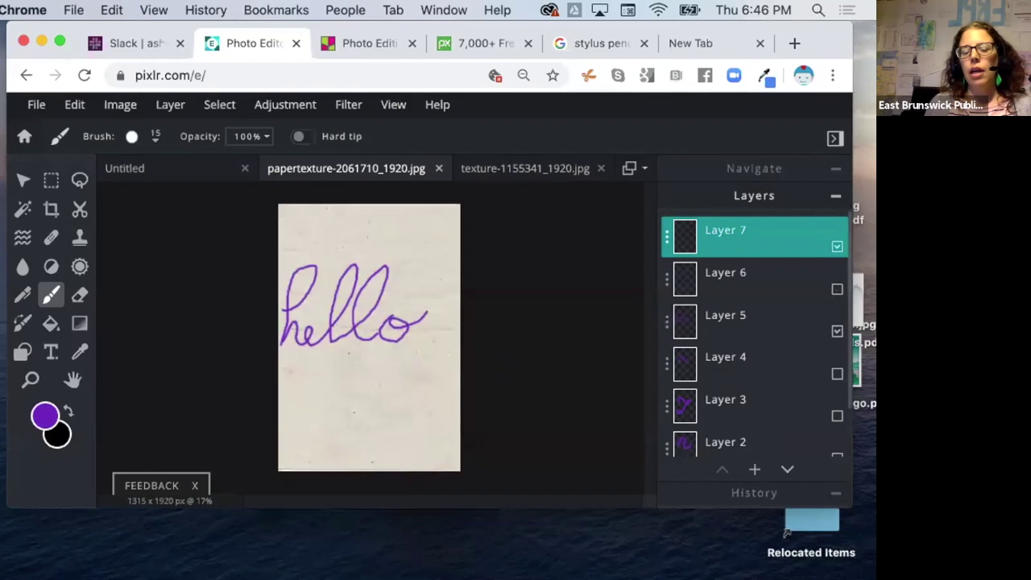
pyautogui.moveTo(313, 385); pyautogui.dragTo(307, 430)
pyautogui.moveTo(303, 383)
pyautogui.mouseDown()
pyautogui.moveTo(326, 384)
pyautogui.moveTo(331, 415)
pyautogui.moveTo(300, 420)
pyautogui.moveTo(351, 406)
pyautogui.moveTo(364, 423)
pyautogui.moveTo(373, 402)
pyautogui.moveTo(387, 407)
pyautogui.moveTo(374, 419)
pyautogui.moveTo(394, 424)
pyautogui.mouseUp()
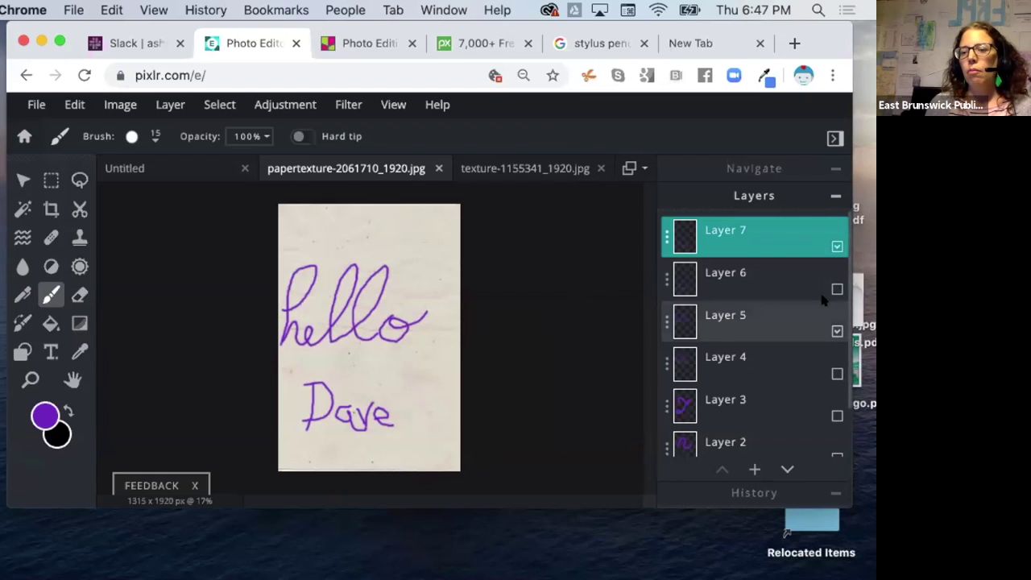
pyautogui.click(836, 245)
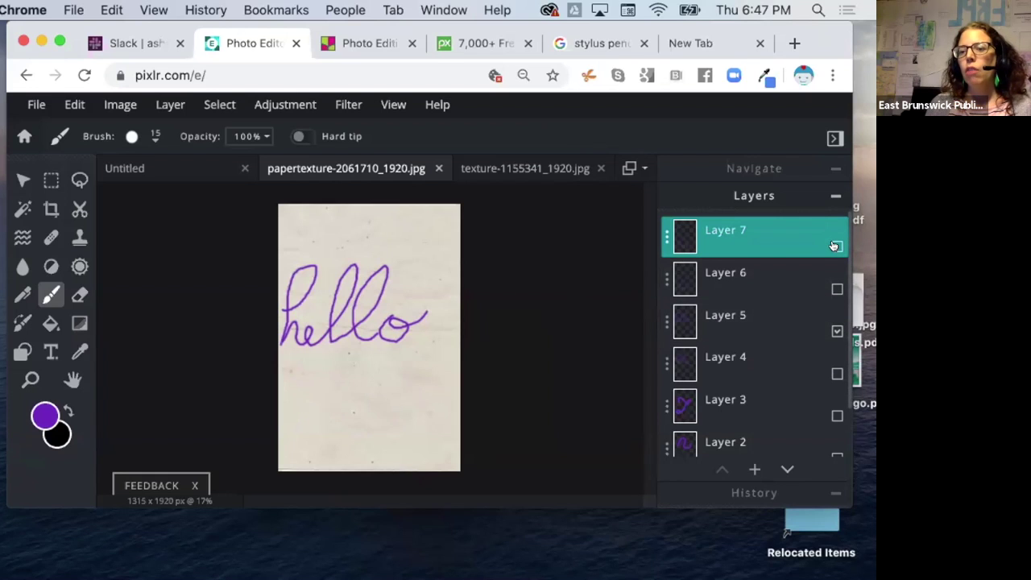
pyautogui.click(836, 245)
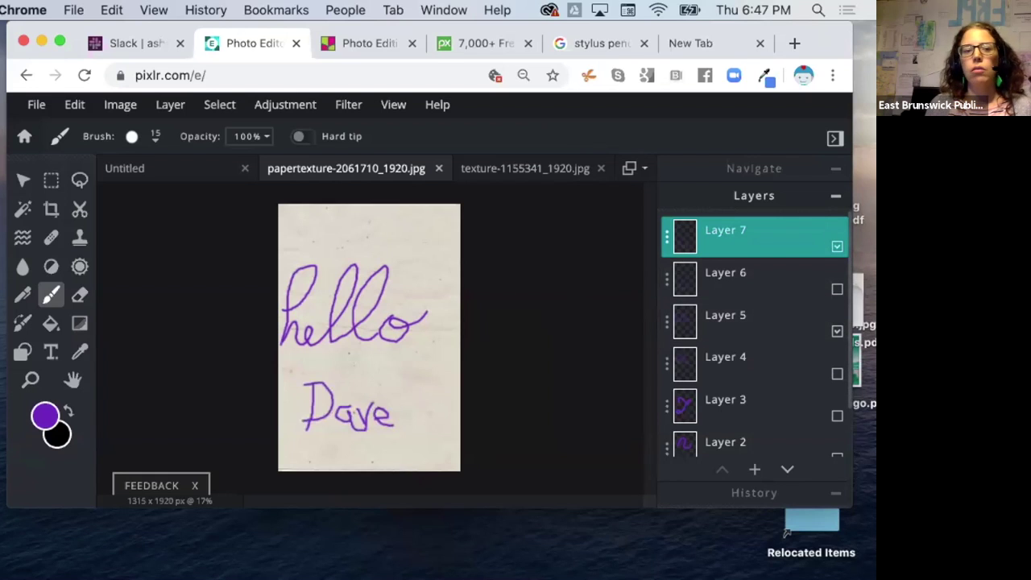
# Step: Save the layered image as a PXD file named calligraphy and close the save dialog
pyautogui.click(34, 104)
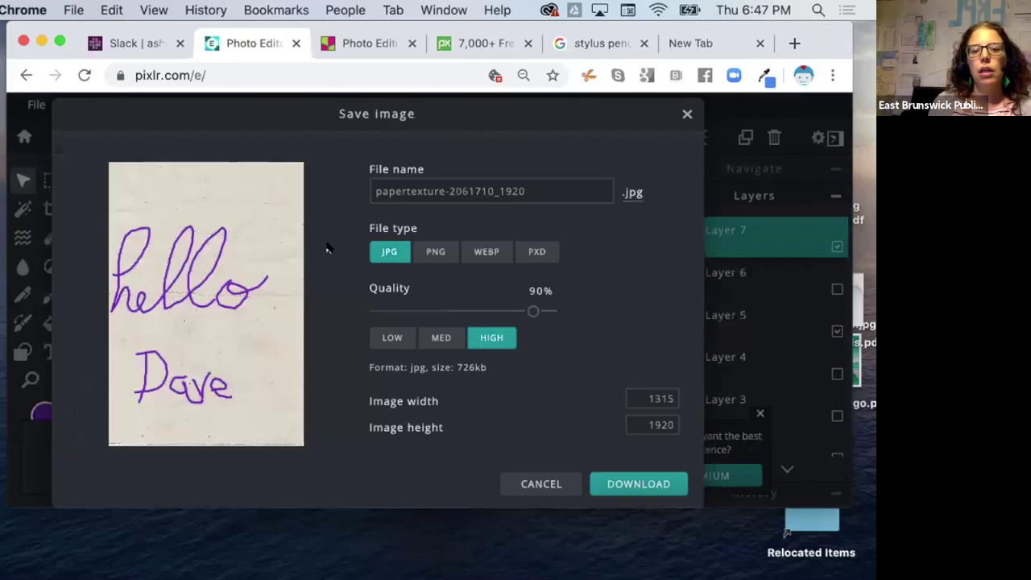
pyautogui.click(538, 253)
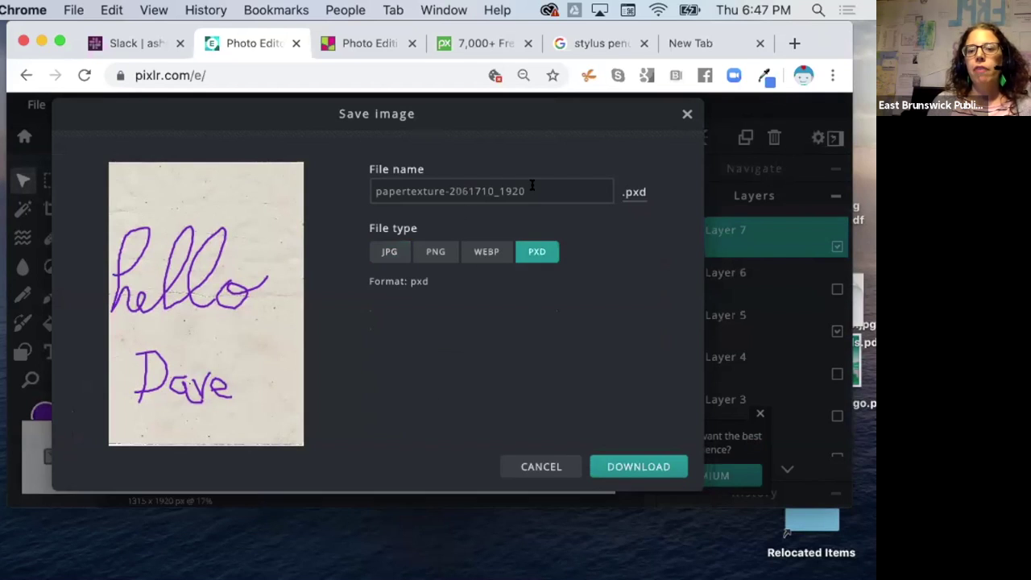
pyautogui.click(388, 187)
pyautogui.moveTo(387, 187); pyautogui.dragTo(528, 191)
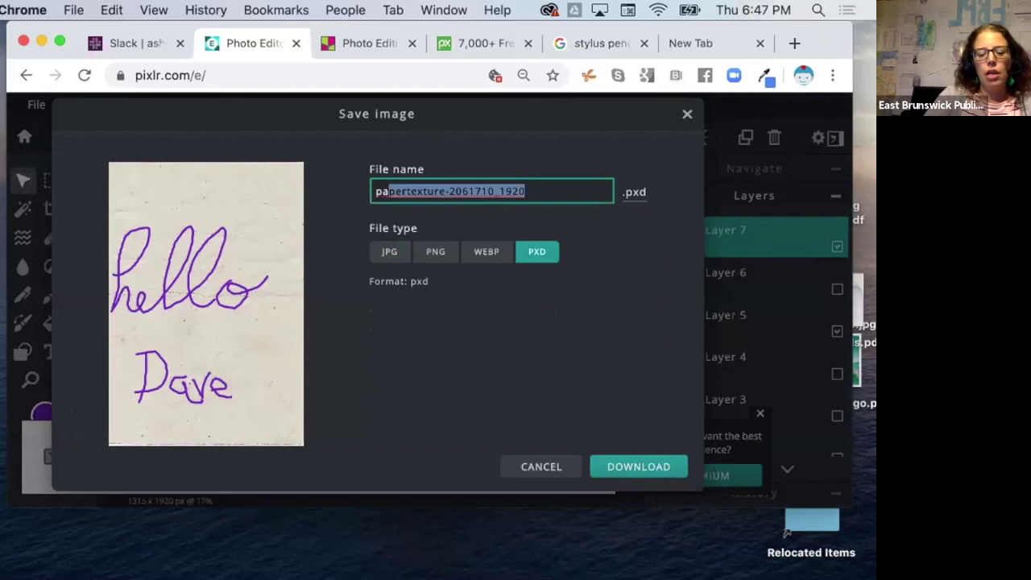
pyautogui.write('calligraphy')
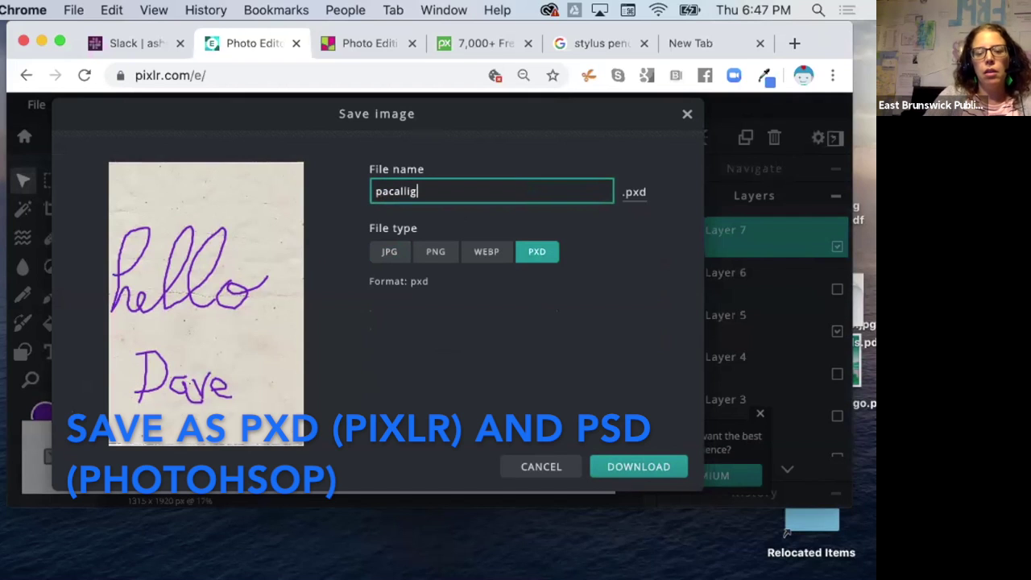
pyautogui.rightClick(377, 187)
pyautogui.click(376, 187)
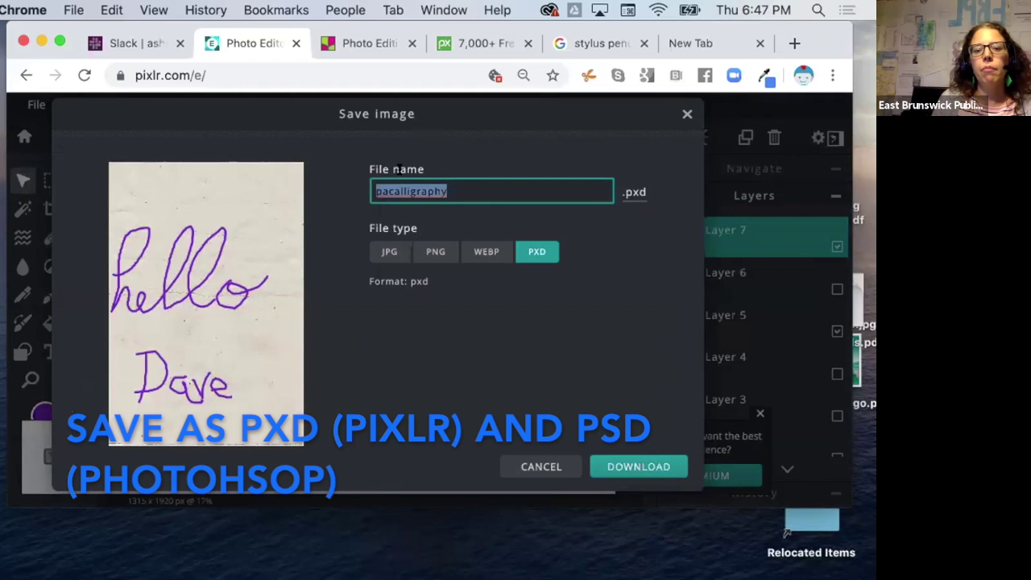
pyautogui.click(388, 191)
pyautogui.press('BackSpace')
pyautogui.press('BackSpace')
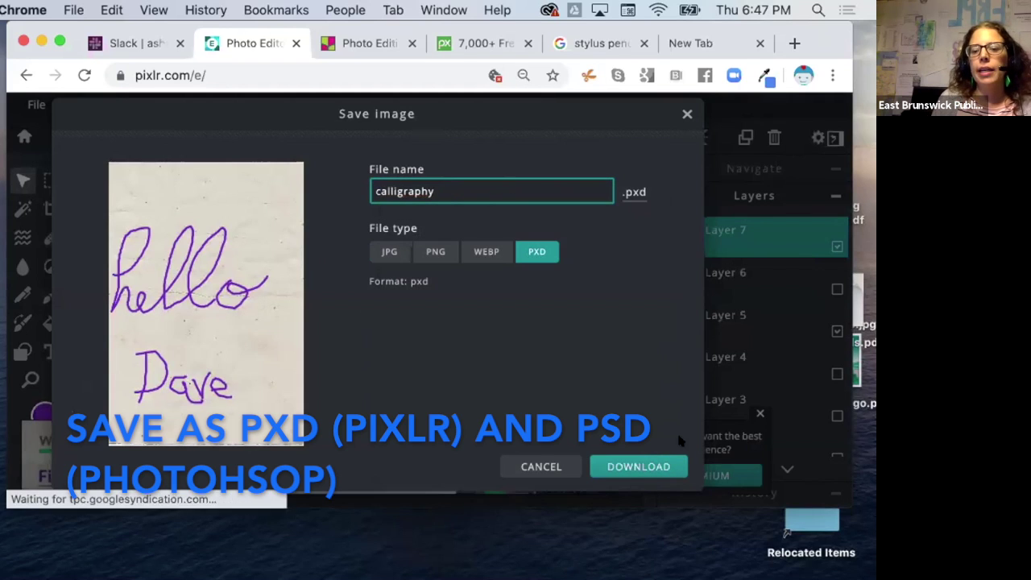
pyautogui.click(641, 469)
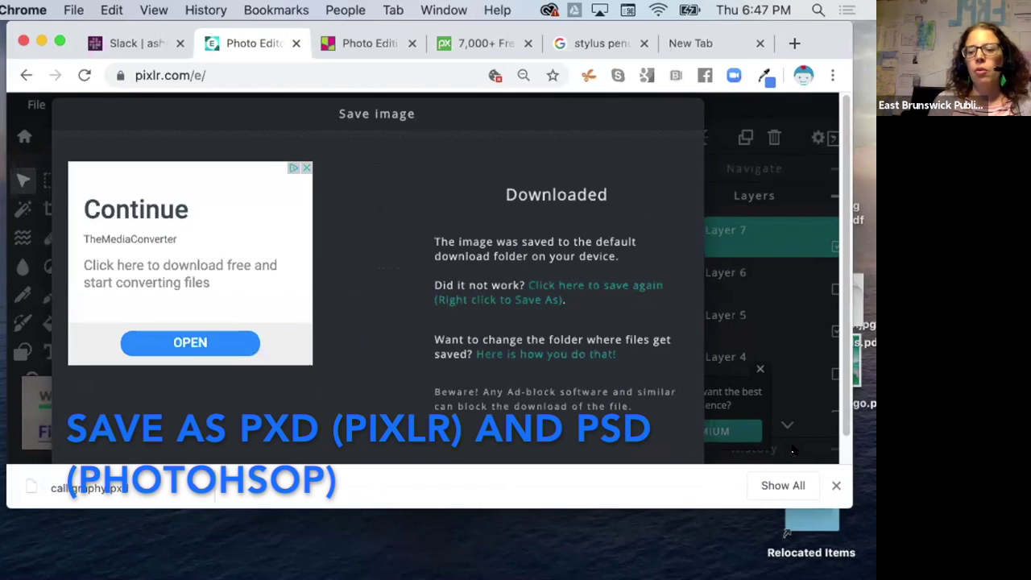
pyautogui.click(686, 114)
# Step: Close the advertisement covering the canvas and look through the layer stack down to the Background
pyautogui.scroll(-3, 760, 273)
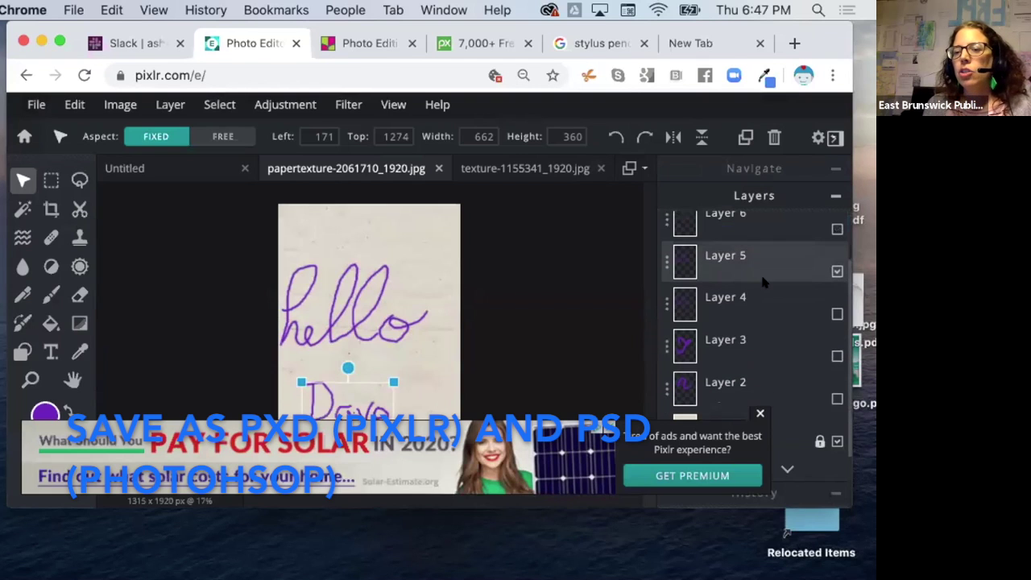
pyautogui.click(760, 414)
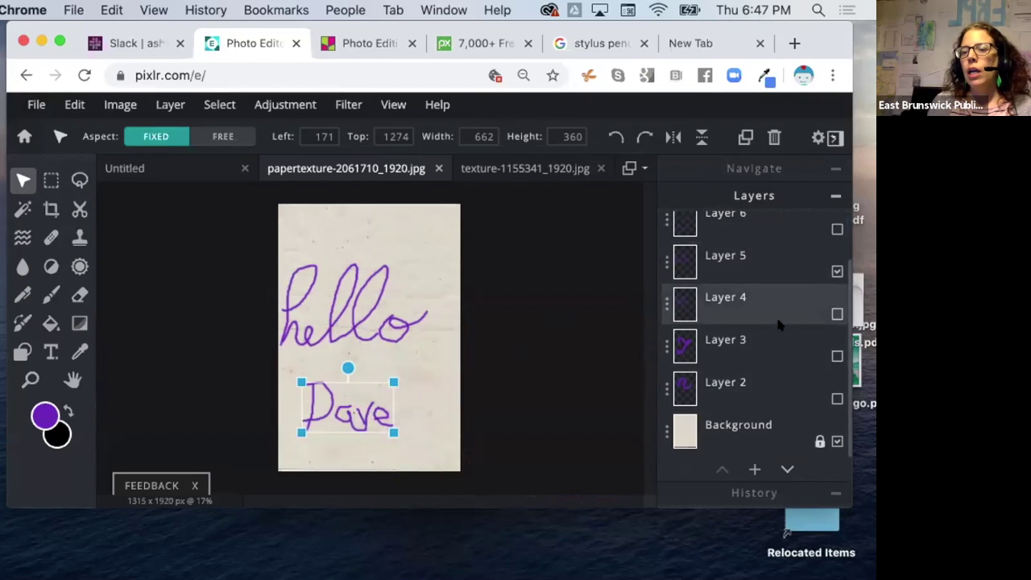
pyautogui.hotkey('ctrl', 'shift', 'n')
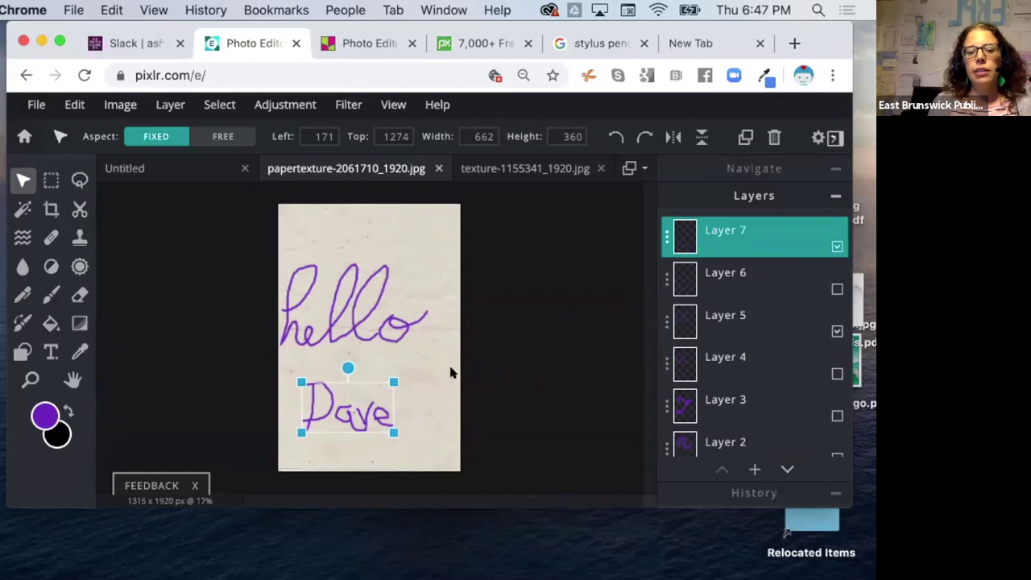
# Step: Save the image with its visible handwriting as a JPG file named client1
pyautogui.click(34, 107)
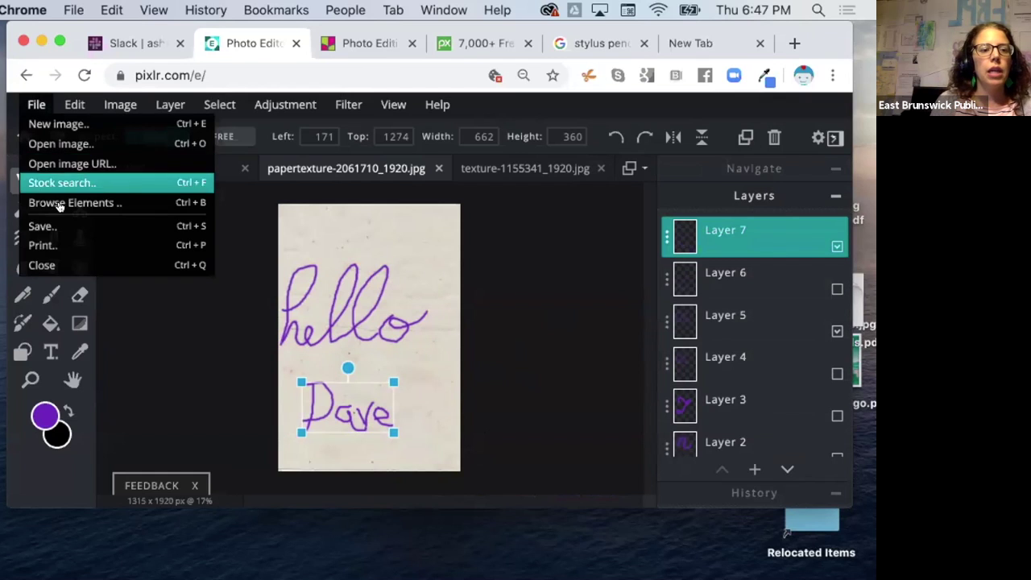
pyautogui.click(40, 226)
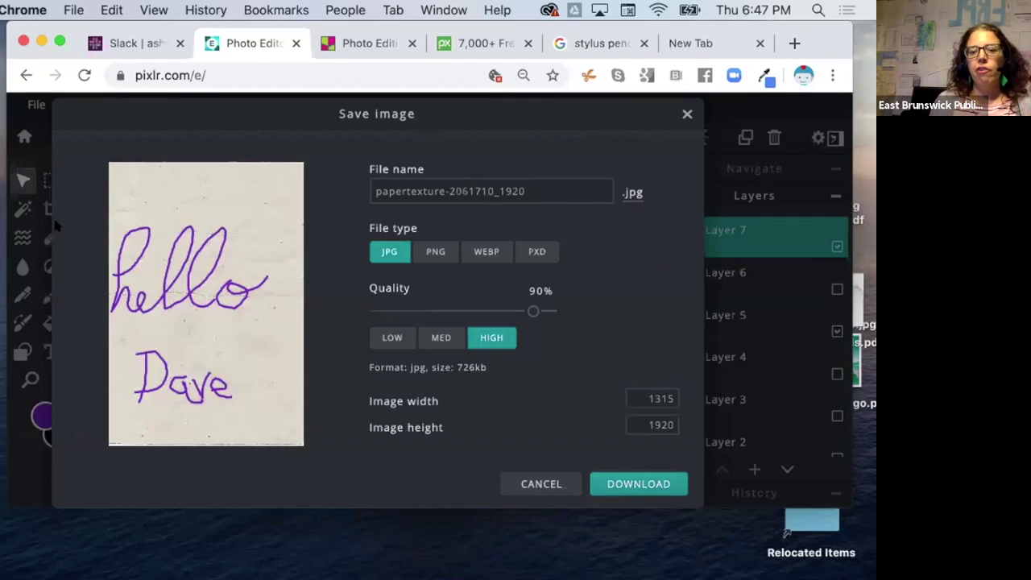
pyautogui.click(581, 188)
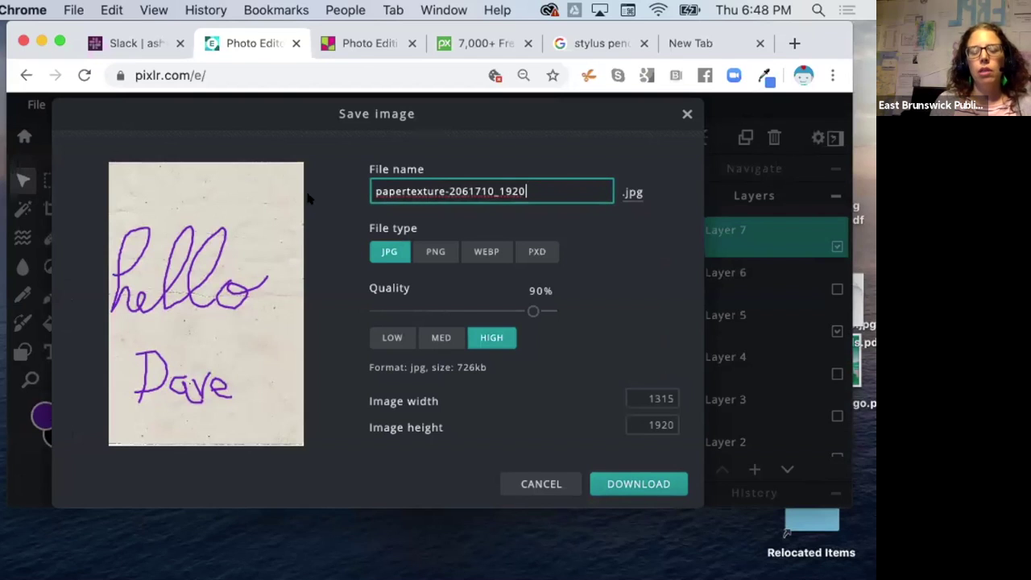
pyautogui.moveTo(547, 183); pyautogui.dragTo(347, 184)
pyautogui.write('client1')
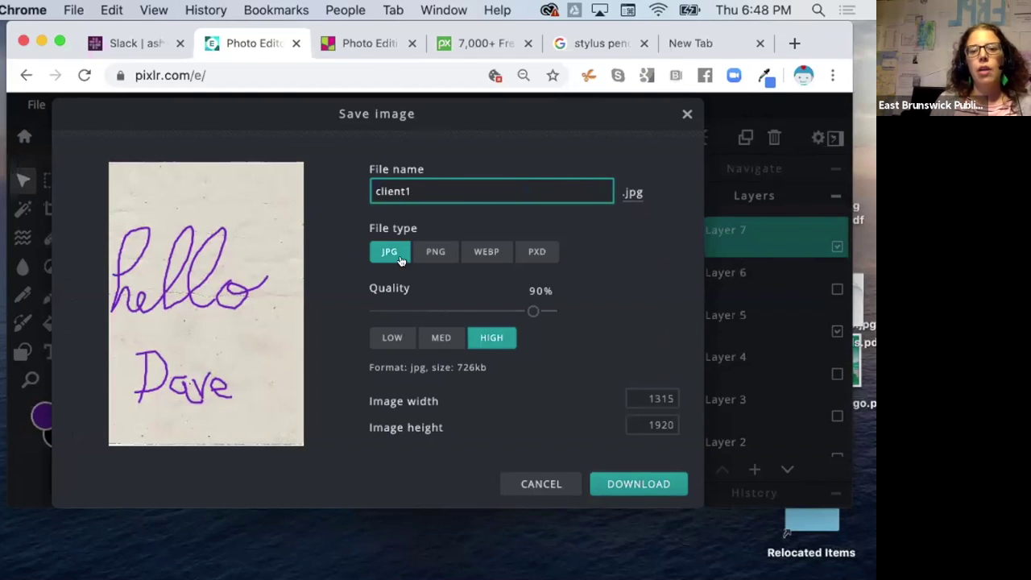
pyautogui.click(627, 487)
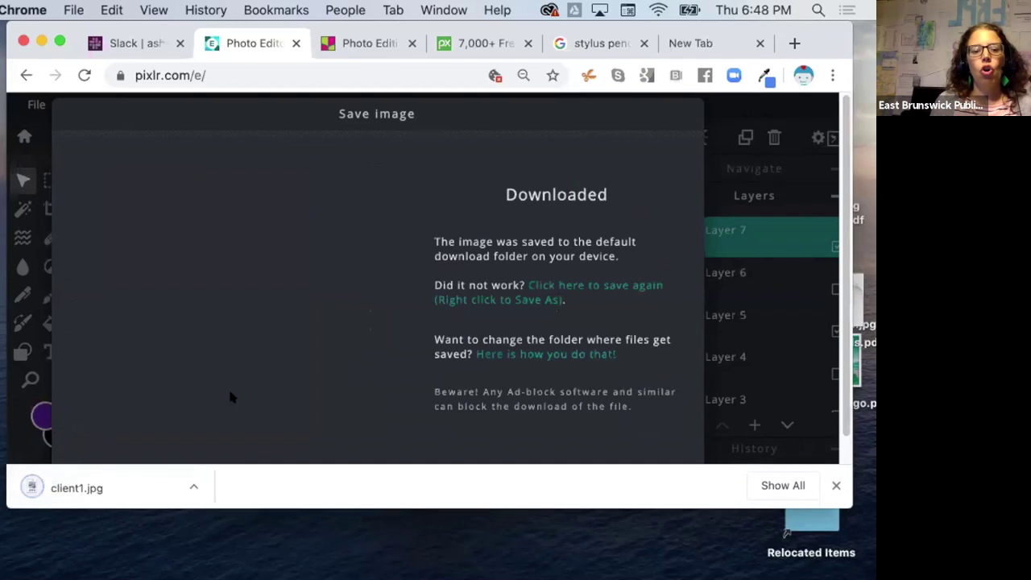
# Step: View the downloaded client1.jpg in Preview, then return to Pixlr and clear away the save dialog and download bar
pyautogui.click(191, 486)
pyautogui.click(256, 533)
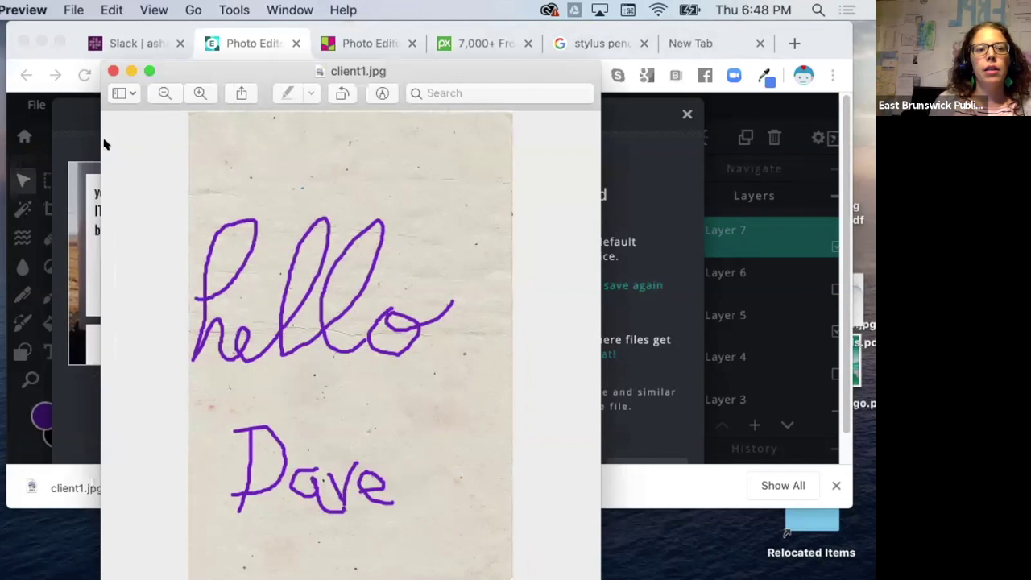
pyautogui.press('super+Tab')
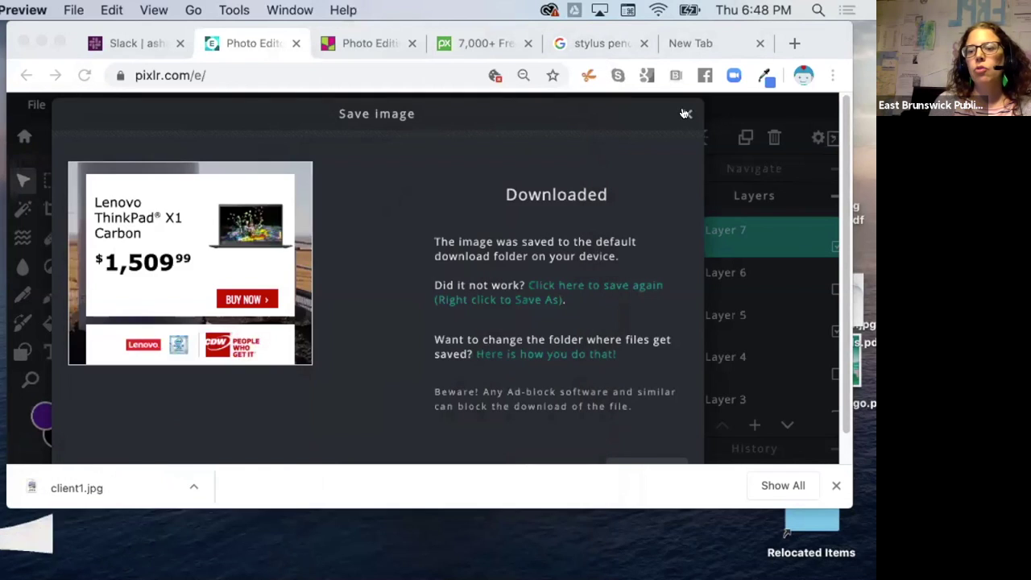
pyautogui.press('Escape')
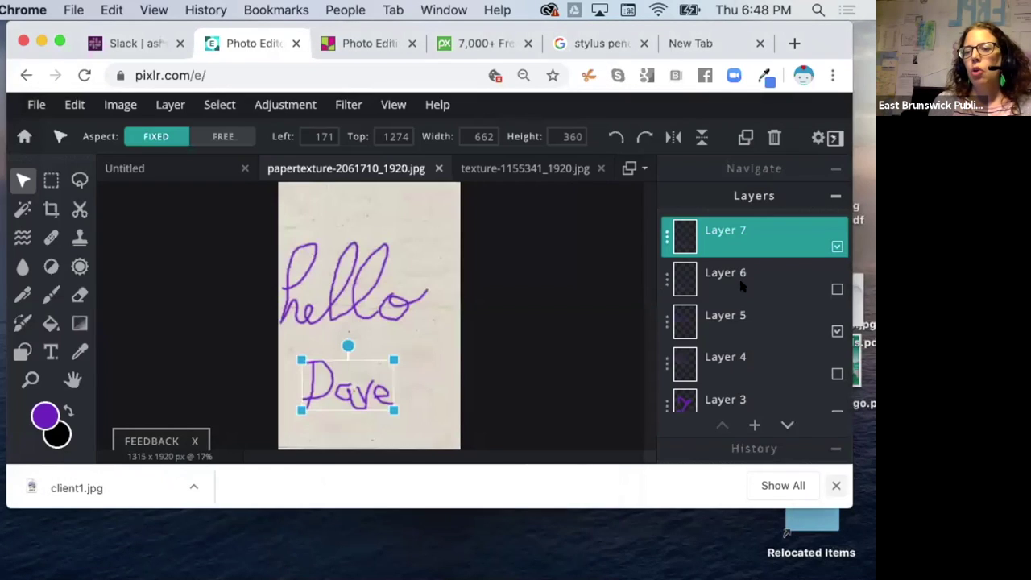
pyautogui.click(837, 485)
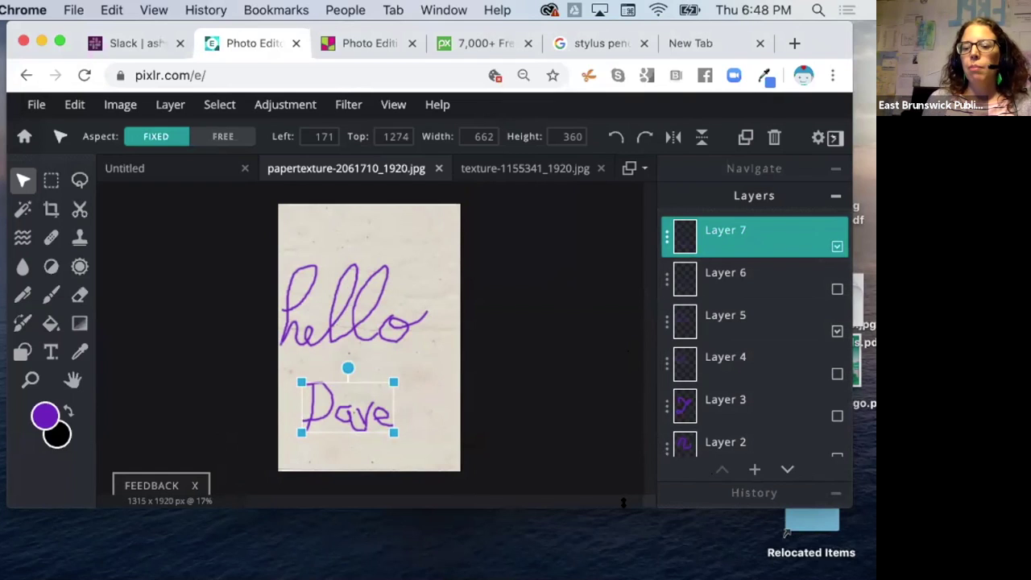
pyautogui.moveTo(616, 530); pyautogui.dragTo(616, 551)
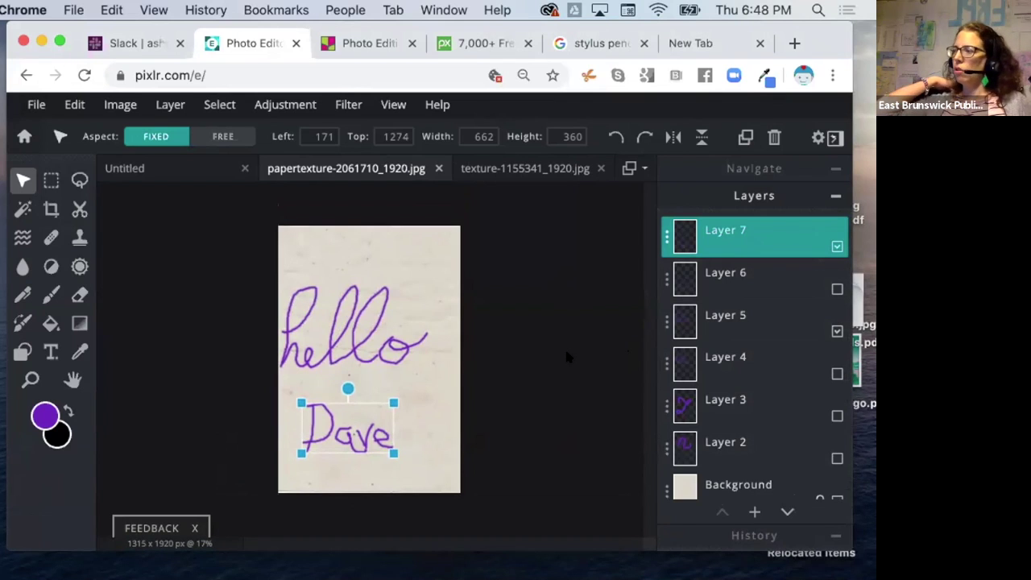
# Step: Switch to the paper texture image in Photoshop, select Layer 1 and check that the Layers panel is enabled
pyautogui.press('super+Tab')
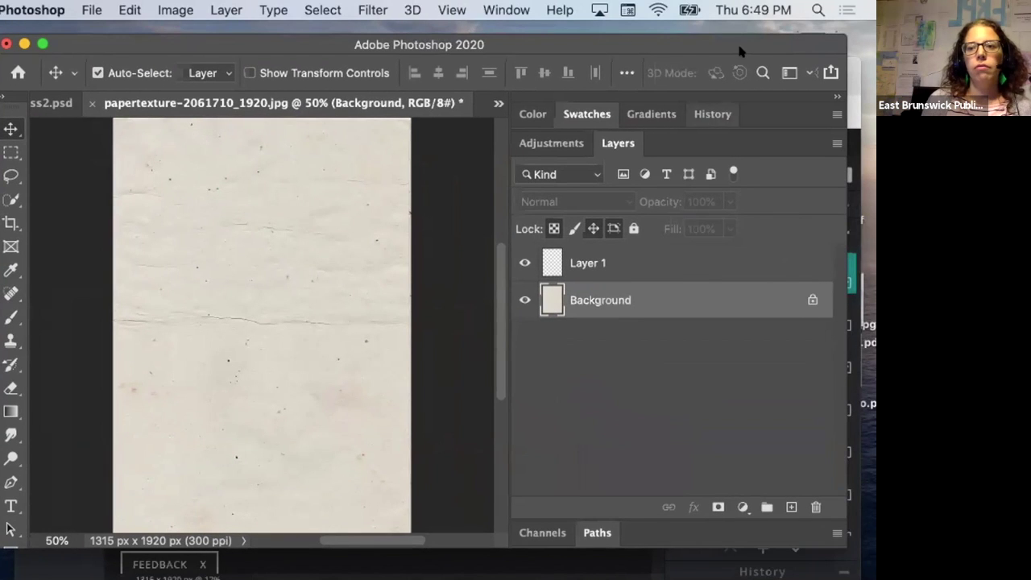
pyautogui.moveTo(739, 51)
pyautogui.mouseDown()
pyautogui.moveTo(738, 71)
pyautogui.moveTo(741, 60)
pyautogui.moveTo(731, 59)
pyautogui.mouseUp()
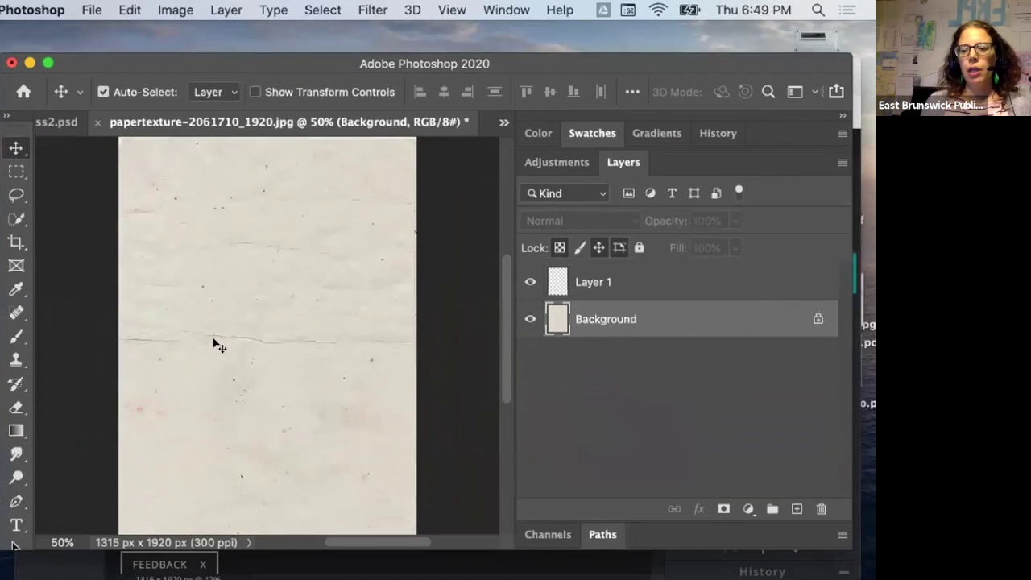
pyautogui.click(698, 280)
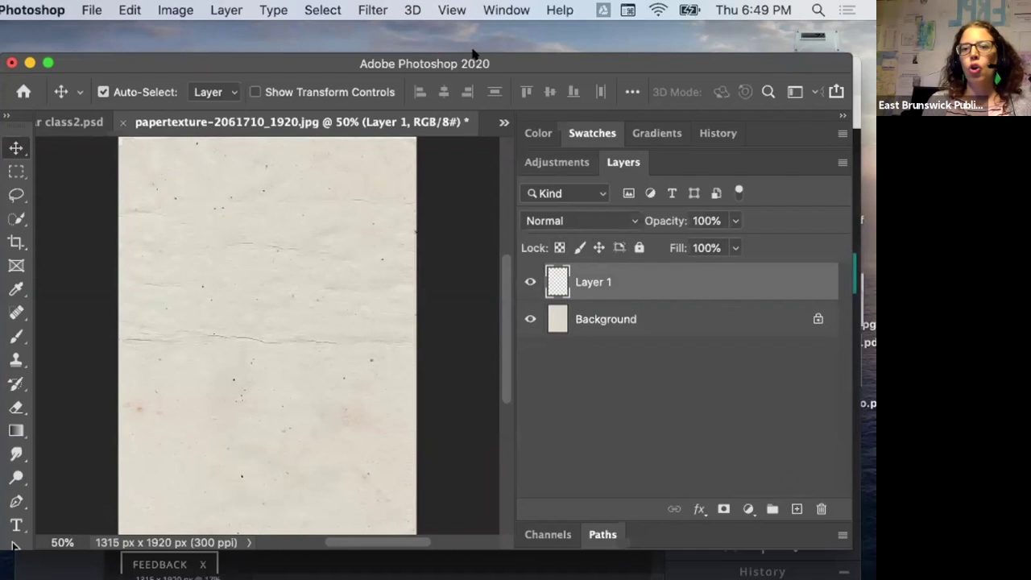
pyautogui.moveTo(727, 58); pyautogui.dragTo(736, 78)
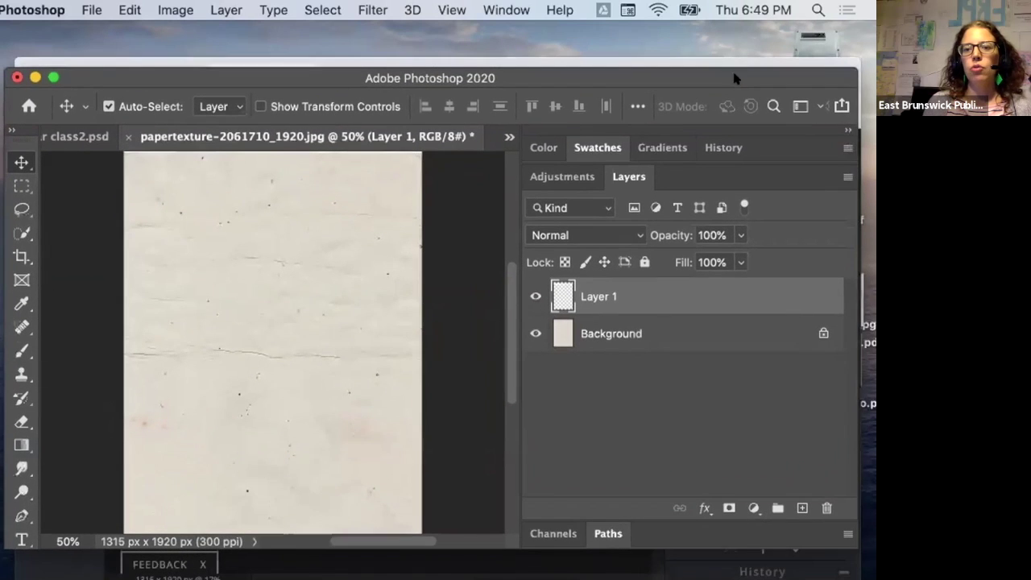
pyautogui.click(505, 10)
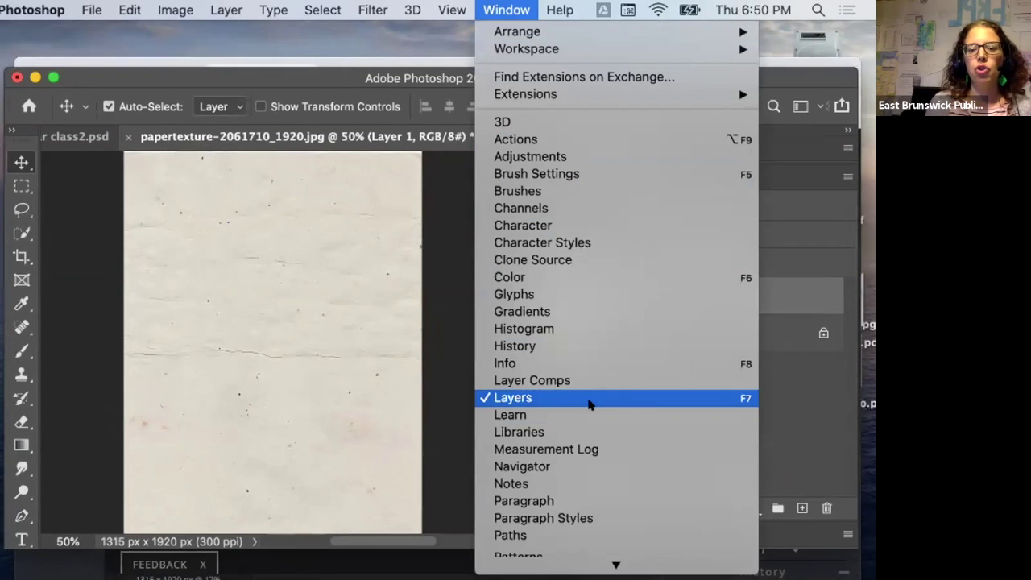
pyautogui.click(448, 369)
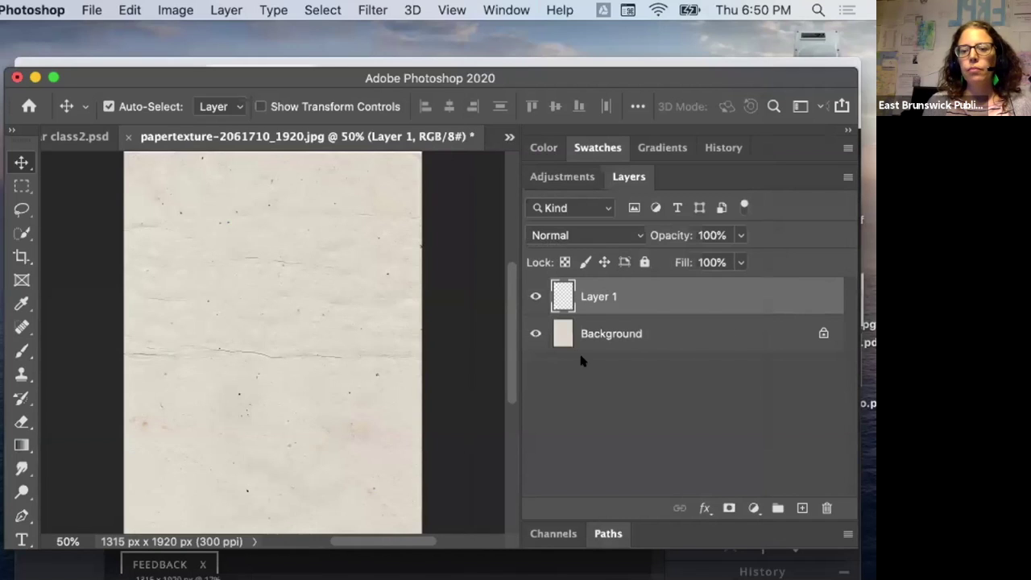
# Step: Add an empty layer directly above the Background, and hide both it and Layer 1
pyautogui.click(651, 333)
pyautogui.click(535, 297)
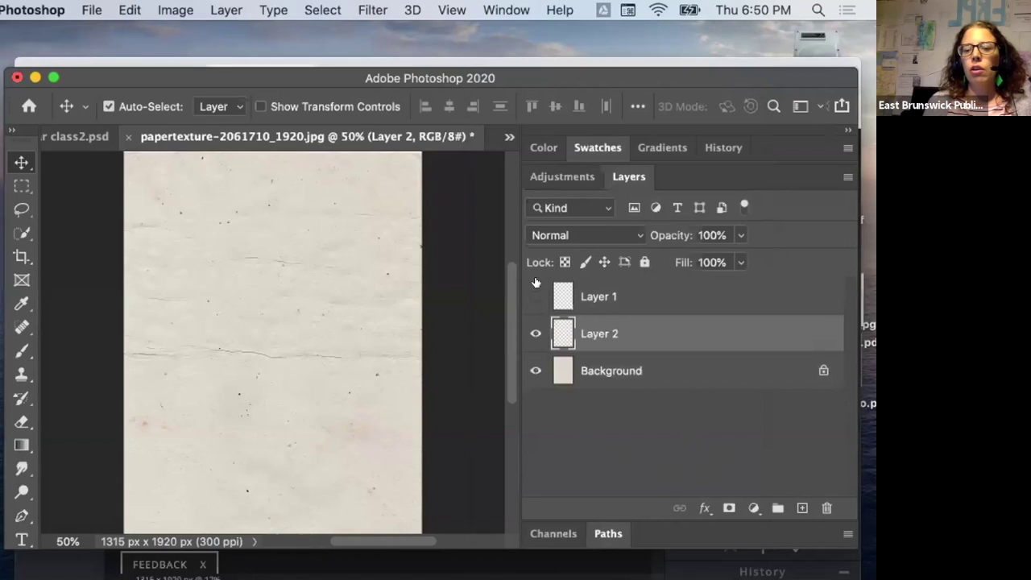
pyautogui.click(536, 334)
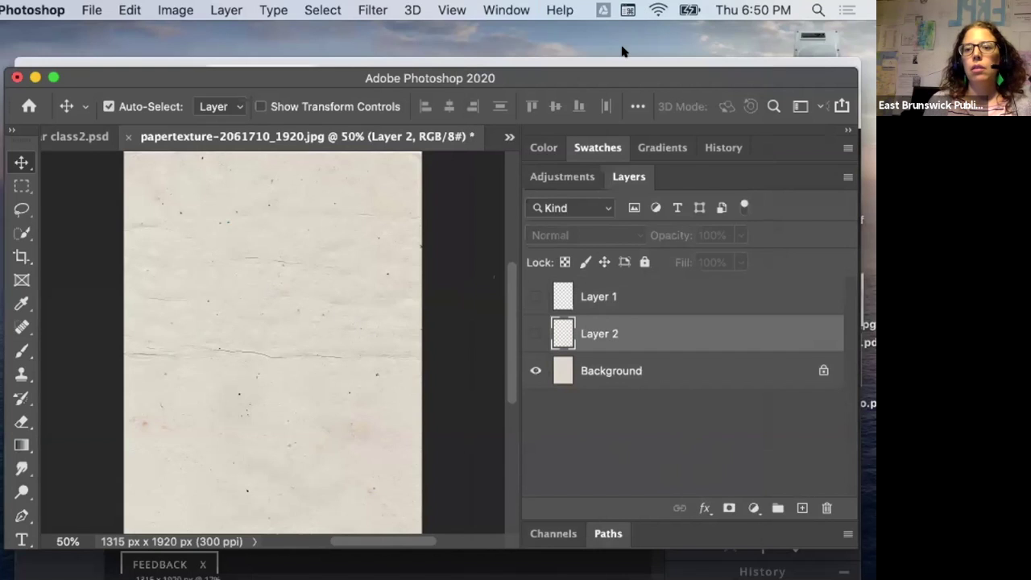
pyautogui.click(627, 10)
pyautogui.click(503, 153)
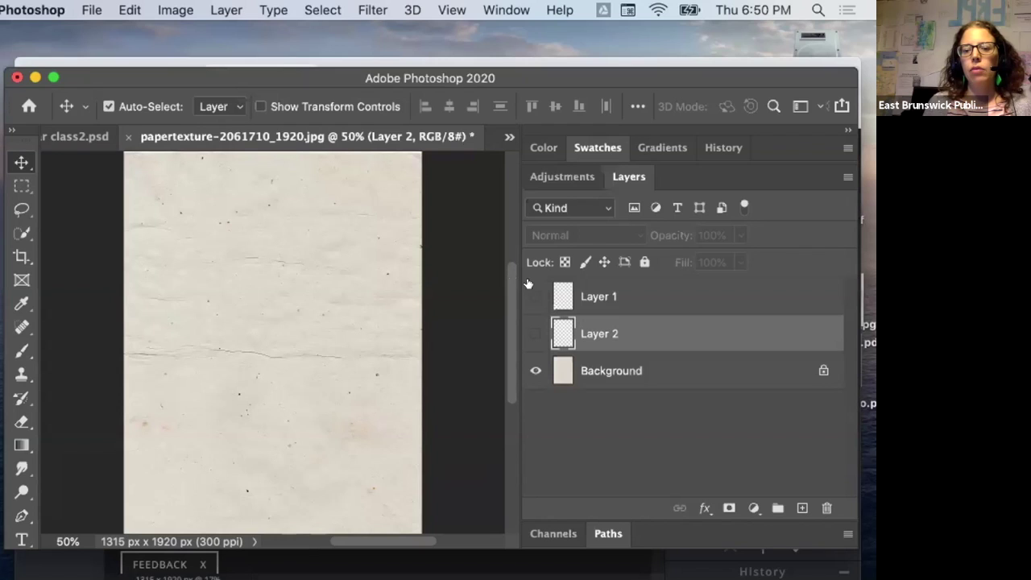
# Step: Demonstrate transparency by toggling the visibility of both empty layers and the Background, leaving only the Background visible
pyautogui.click(531, 333)
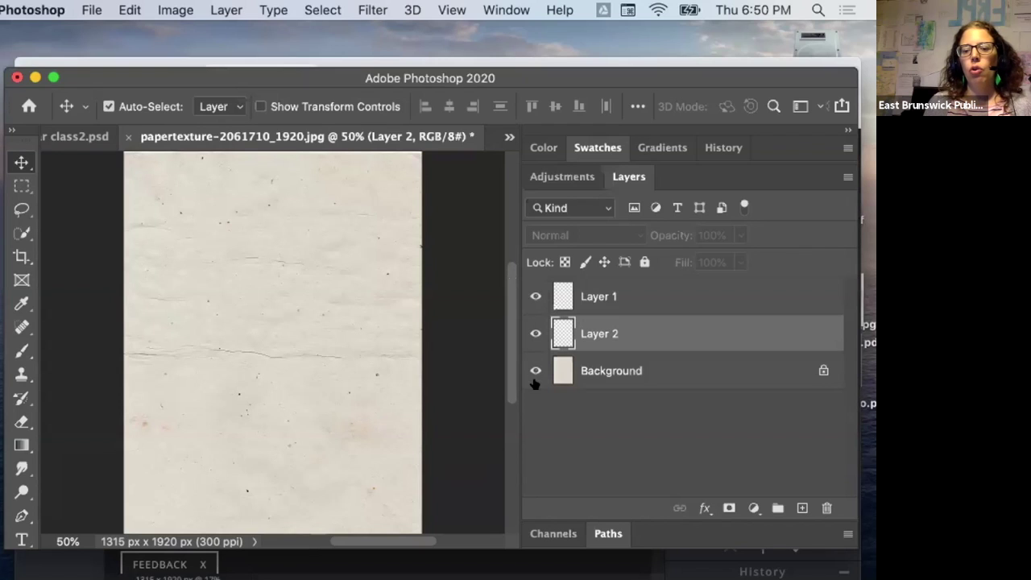
pyautogui.click(536, 296)
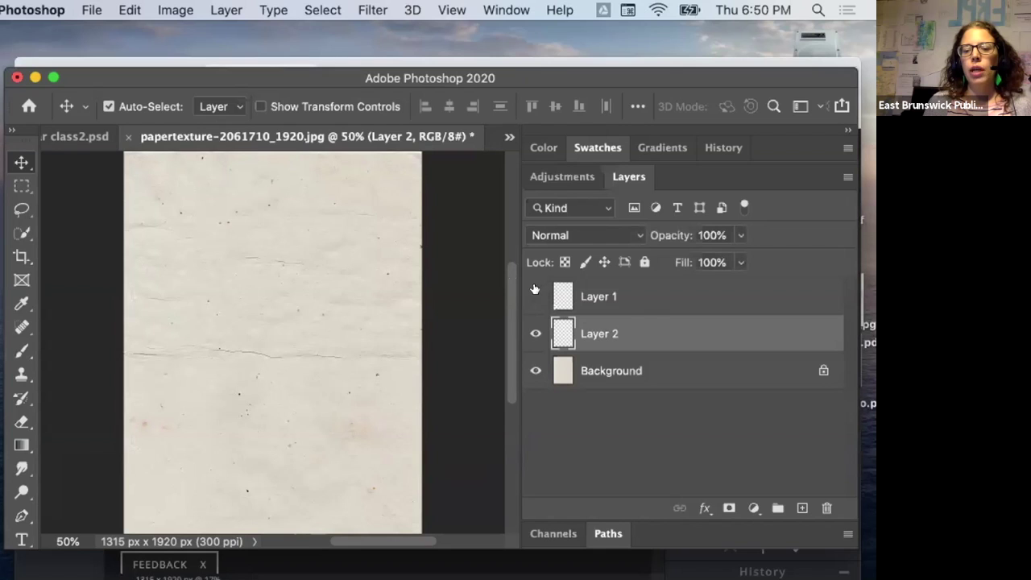
pyautogui.click(535, 333)
pyautogui.click(534, 371)
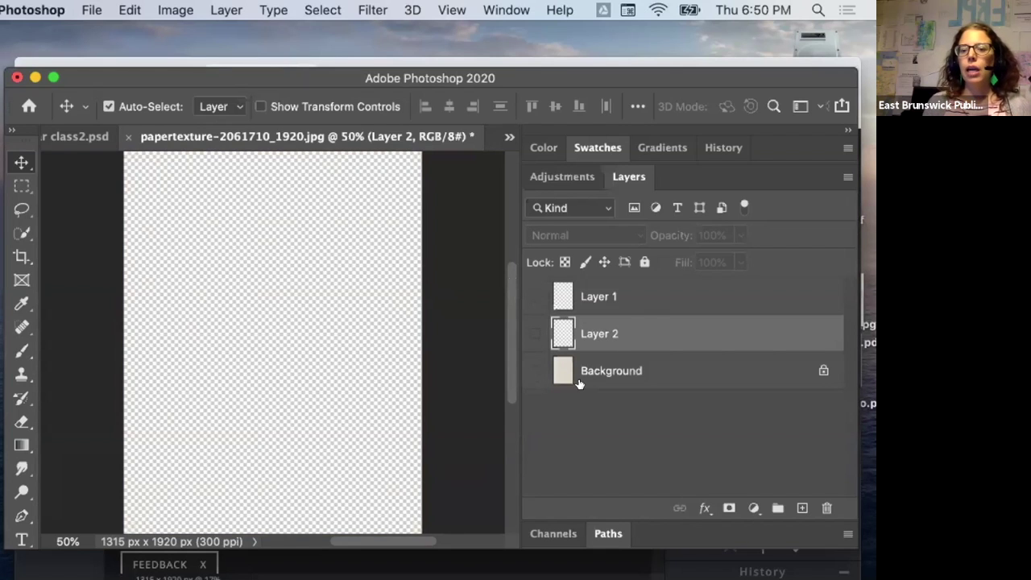
pyautogui.click(536, 297)
pyautogui.click(536, 333)
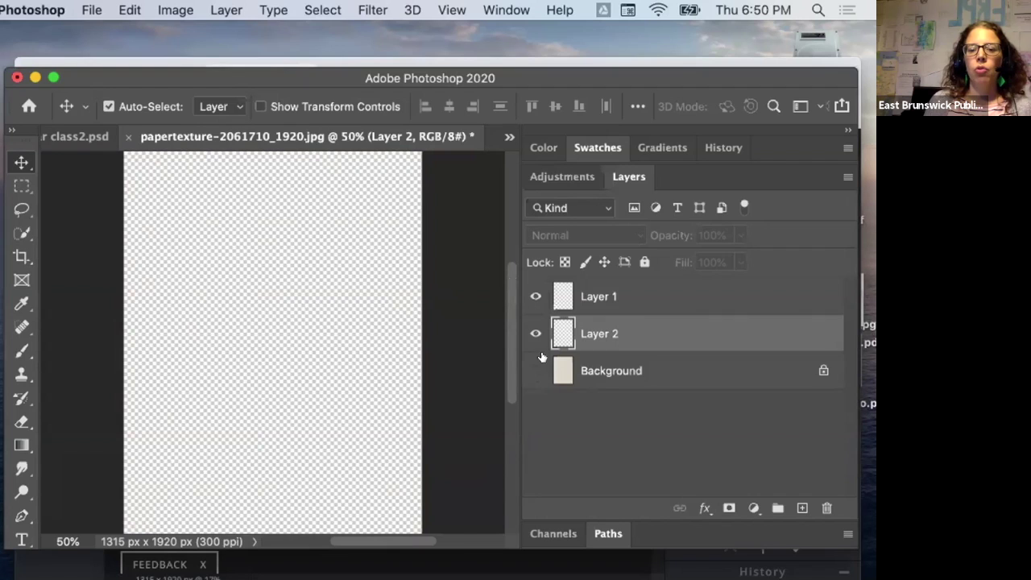
pyautogui.click(536, 370)
pyautogui.click(532, 298)
pyautogui.click(528, 333)
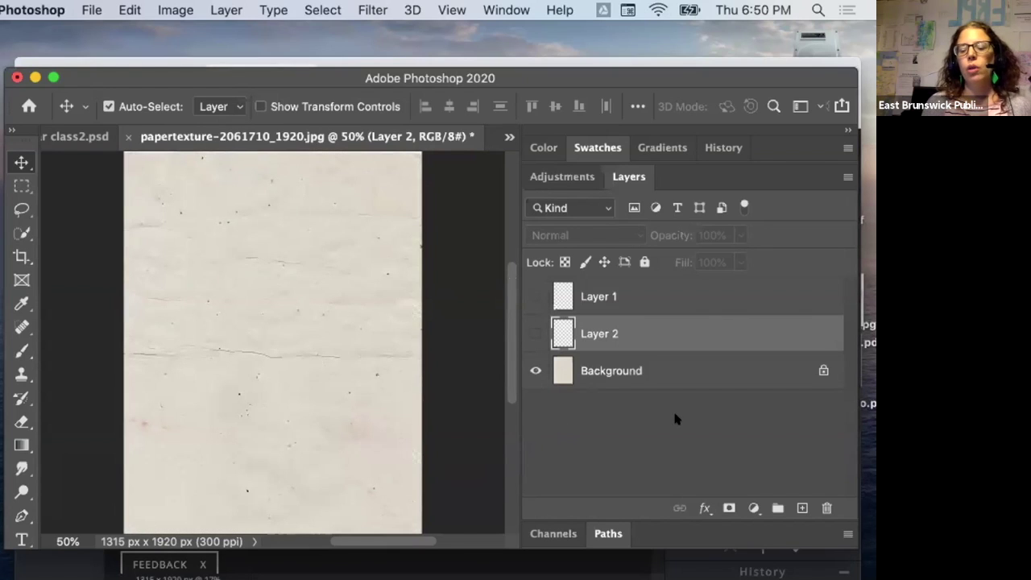
# Step: Show Layer 2 and handwrite "hello" across the paper on it with the Brush in a muted blue
pyautogui.moveTo(741, 76); pyautogui.dragTo(747, 47)
pyautogui.click(541, 304)
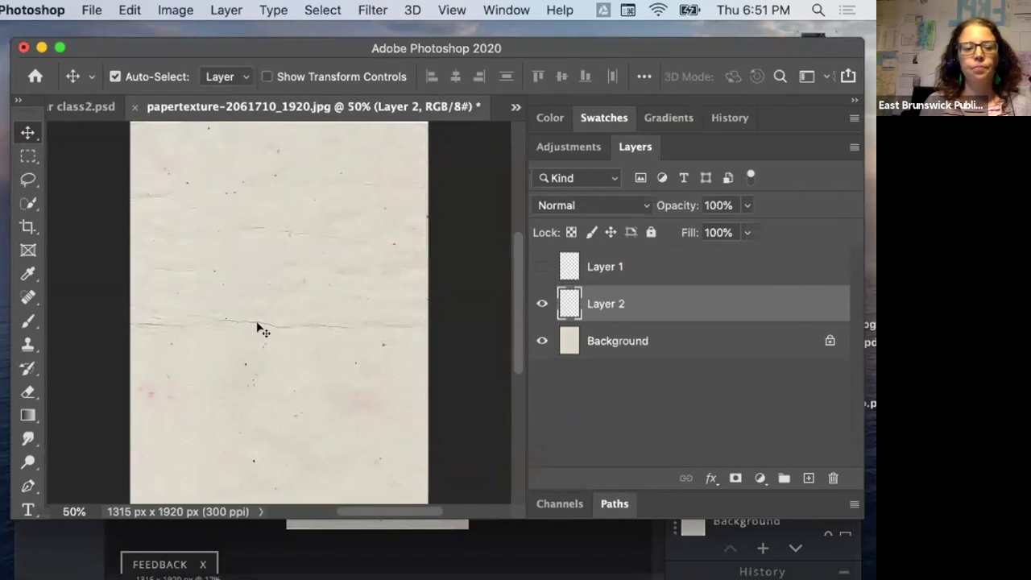
pyautogui.click(28, 322)
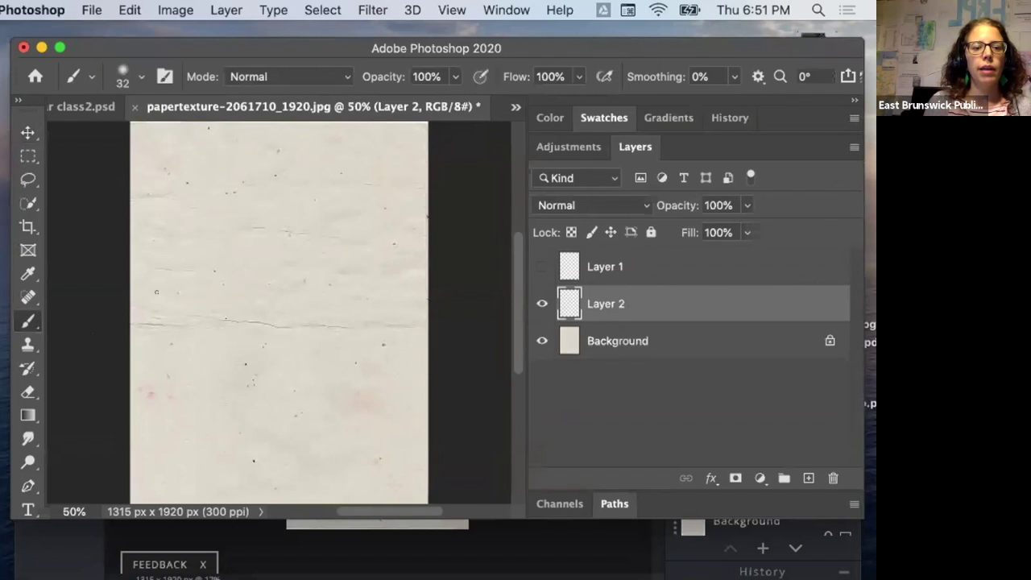
pyautogui.scroll(-2, 362, 405)
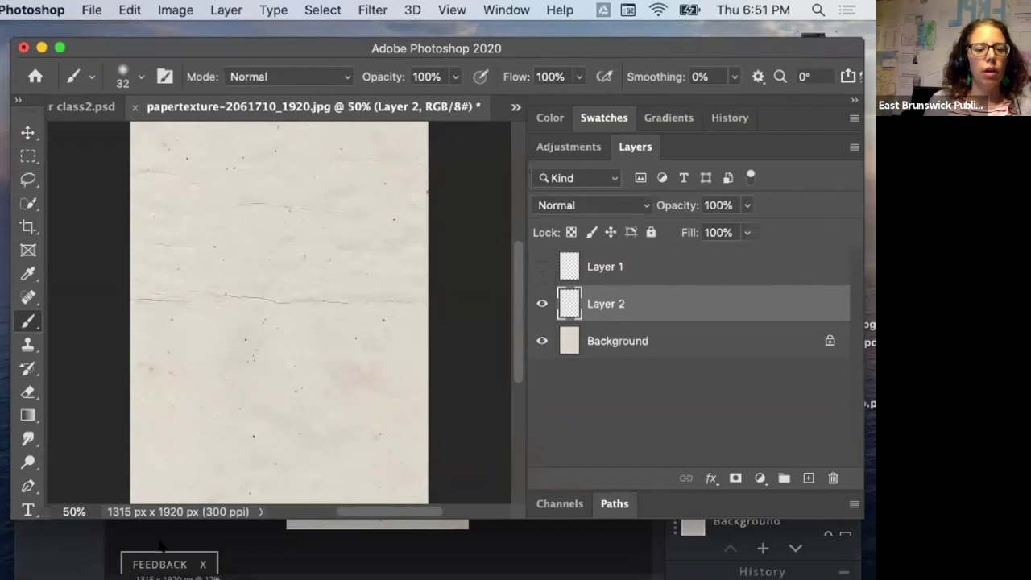
pyautogui.click(551, 119)
pyautogui.click(840, 169)
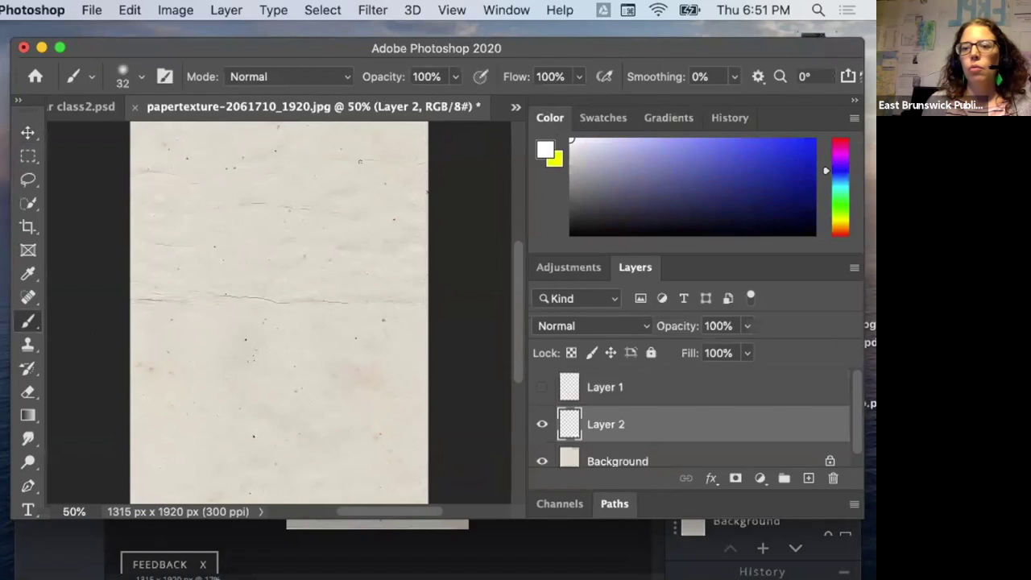
pyautogui.click(694, 161)
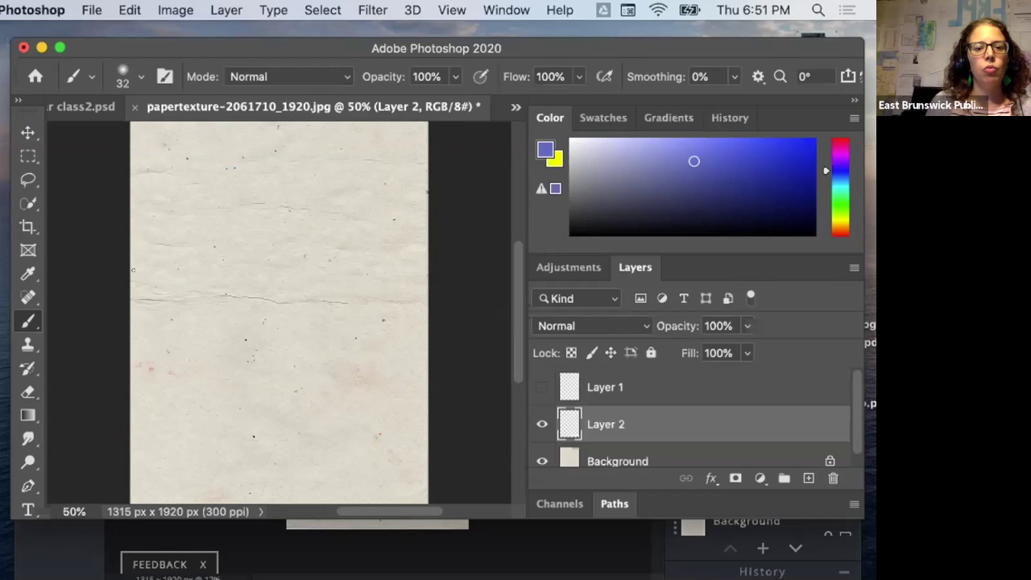
pyautogui.moveTo(136, 276)
pyautogui.mouseDown()
pyautogui.moveTo(164, 239)
pyautogui.moveTo(150, 328)
pyautogui.moveTo(165, 289)
pyautogui.moveTo(170, 315)
pyautogui.moveTo(184, 323)
pyautogui.moveTo(229, 293)
pyautogui.moveTo(248, 311)
pyautogui.moveTo(283, 211)
pyautogui.moveTo(269, 257)
pyautogui.moveTo(272, 314)
pyautogui.moveTo(301, 315)
pyautogui.moveTo(315, 283)
pyautogui.moveTo(307, 295)
pyautogui.moveTo(333, 326)
pyautogui.moveTo(346, 305)
pyautogui.moveTo(304, 278)
pyautogui.moveTo(321, 292)
pyautogui.moveTo(371, 266)
pyautogui.mouseUp()
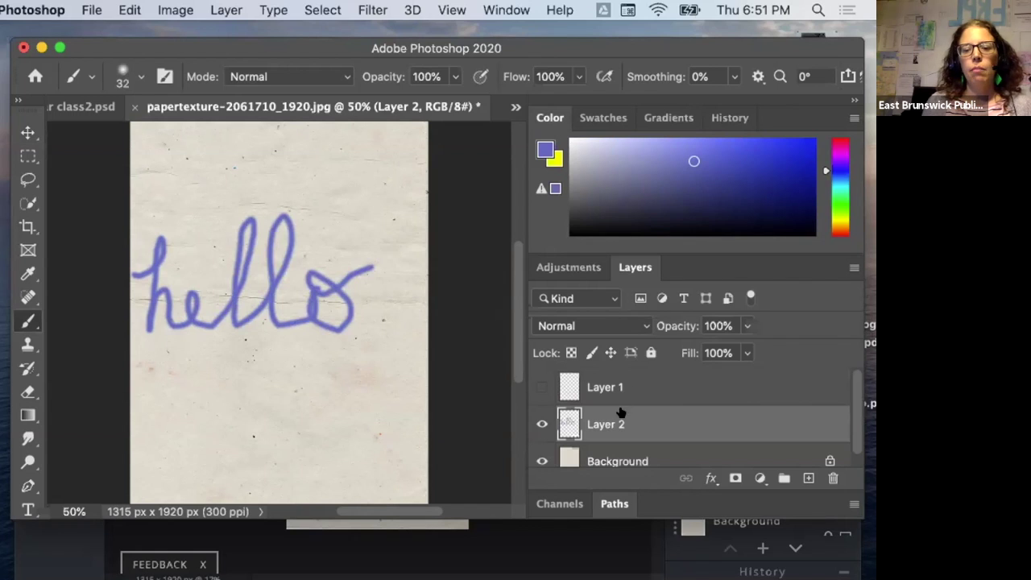
# Step: Hide Layer 2, make Layer 1 visible and handwrite "hello" on it with the Brush in purple
pyautogui.click(541, 425)
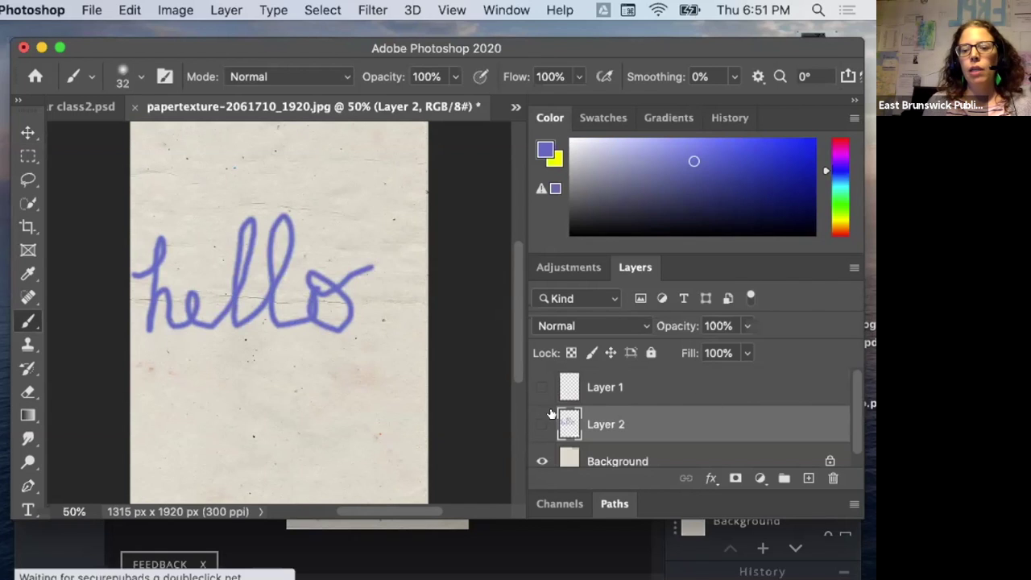
pyautogui.click(659, 388)
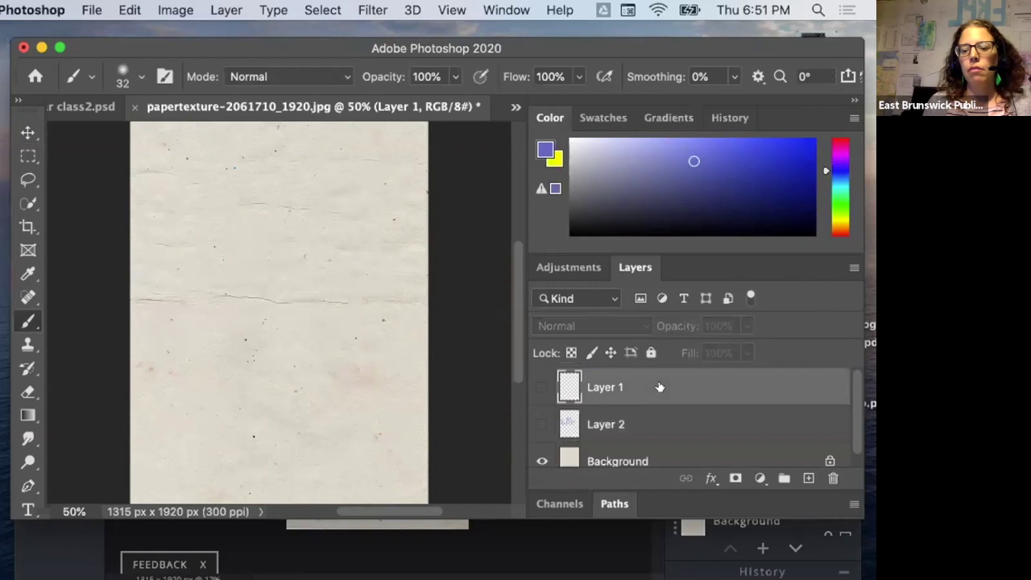
pyautogui.click(832, 154)
pyautogui.click(751, 172)
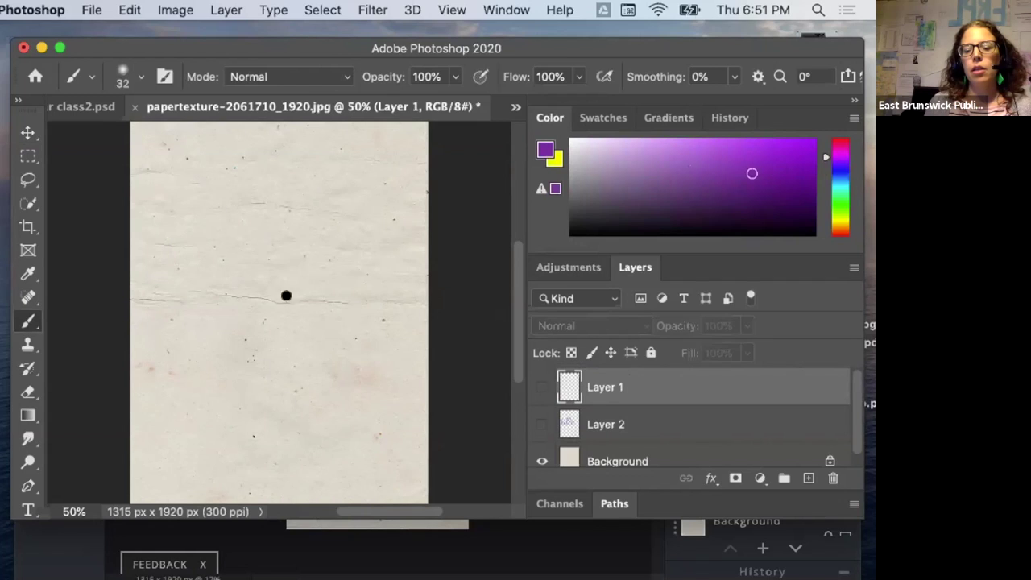
pyautogui.click(541, 387)
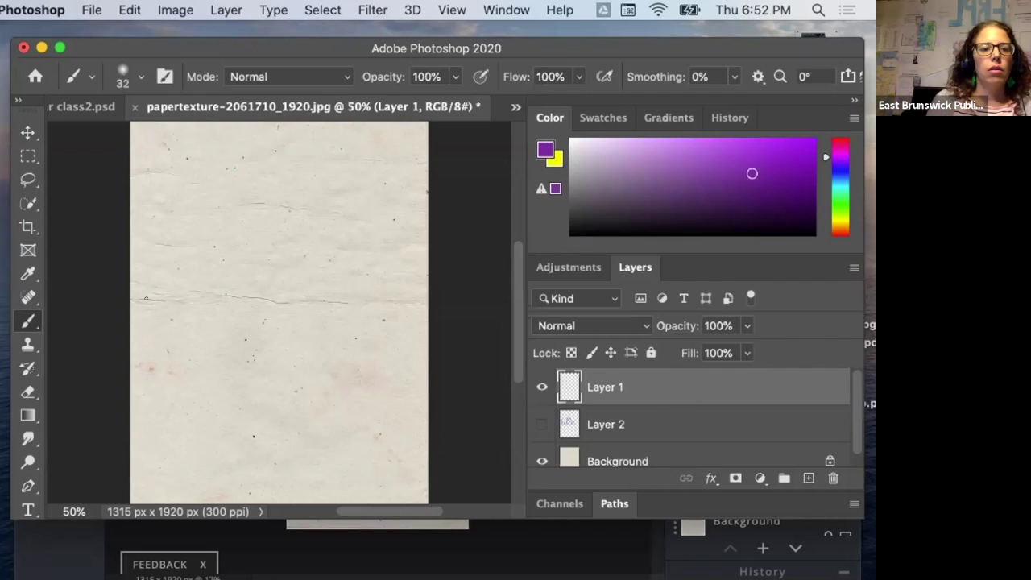
pyautogui.moveTo(140, 293)
pyautogui.mouseDown()
pyautogui.moveTo(170, 250)
pyautogui.moveTo(159, 254)
pyautogui.moveTo(141, 339)
pyautogui.moveTo(159, 302)
pyautogui.moveTo(159, 341)
pyautogui.moveTo(170, 342)
pyautogui.moveTo(185, 334)
pyautogui.moveTo(186, 311)
pyautogui.moveTo(170, 337)
pyautogui.moveTo(192, 337)
pyautogui.moveTo(242, 264)
pyautogui.moveTo(220, 267)
pyautogui.moveTo(199, 309)
pyautogui.moveTo(206, 339)
pyautogui.moveTo(233, 320)
pyautogui.moveTo(276, 227)
pyautogui.moveTo(235, 281)
pyautogui.moveTo(231, 340)
pyautogui.moveTo(283, 310)
pyautogui.moveTo(269, 337)
pyautogui.moveTo(286, 340)
pyautogui.moveTo(290, 314)
pyautogui.moveTo(279, 314)
pyautogui.moveTo(316, 307)
pyautogui.mouseUp()
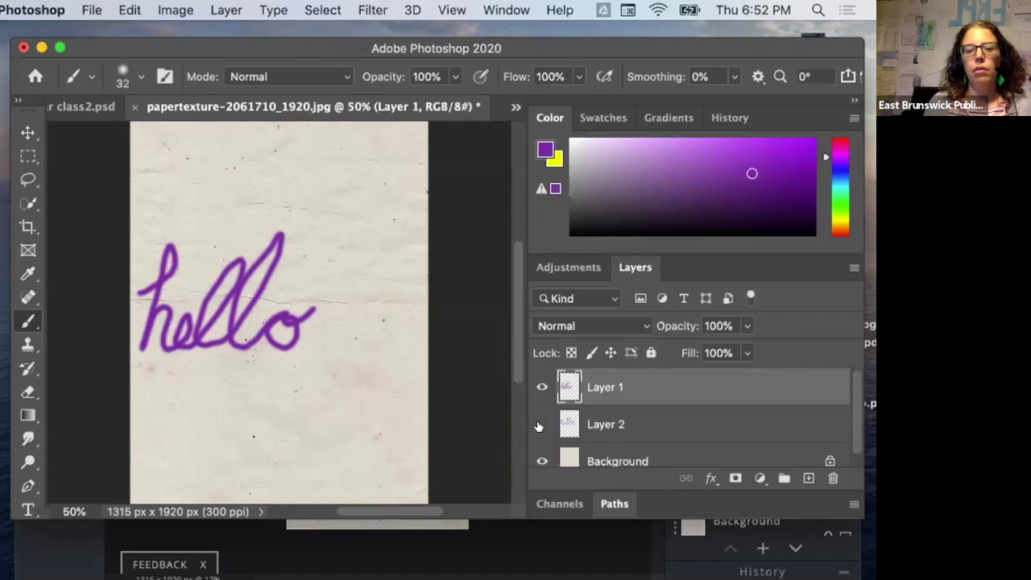
# Step: Compare the overlapping "hello" handwriting by toggling the visibility of Layer 2 and Layer 1, leaving both layers visible
pyautogui.click(541, 424)
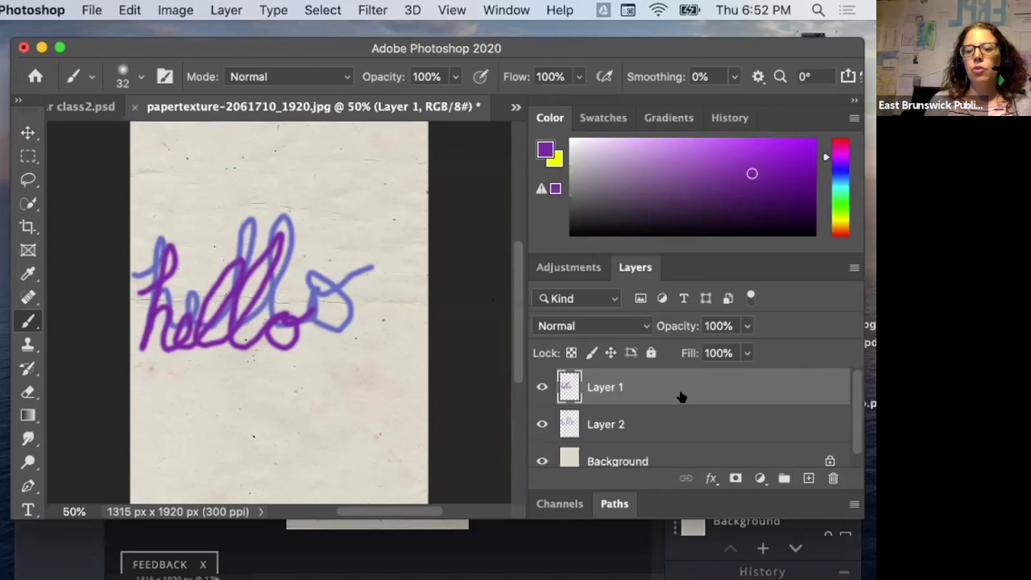
pyautogui.click(542, 424)
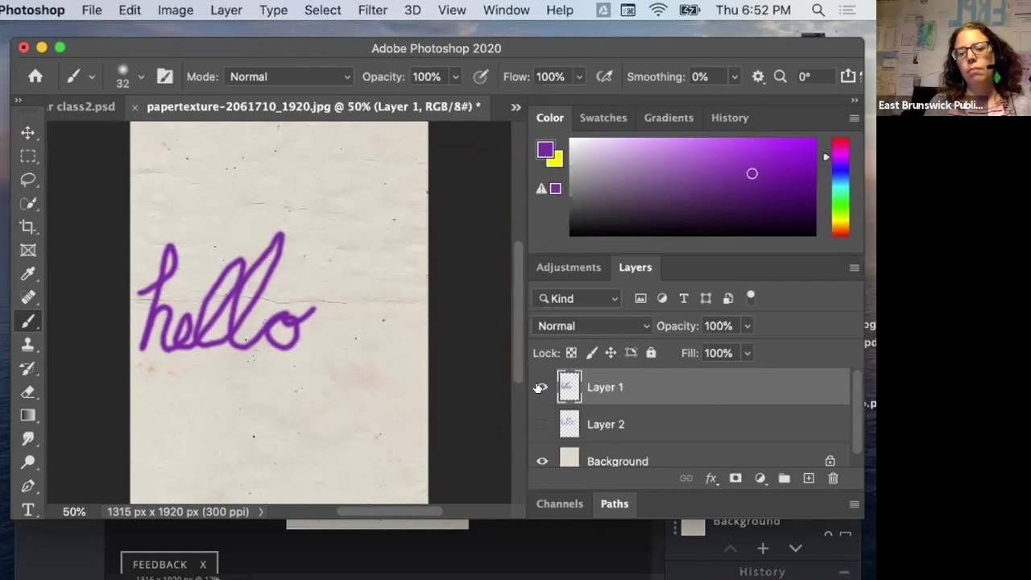
pyautogui.click(541, 425)
pyautogui.click(540, 388)
pyautogui.click(540, 387)
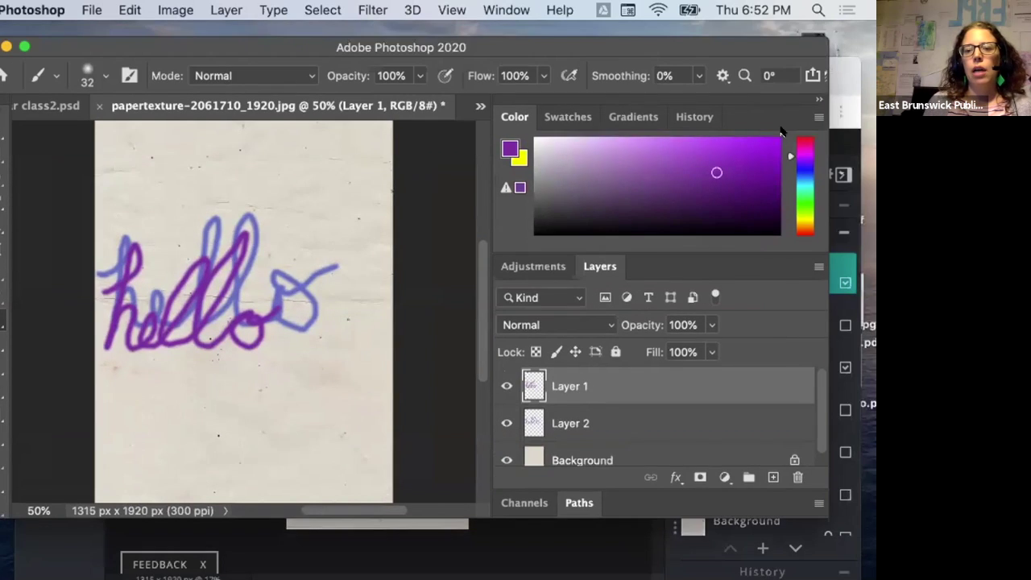
pyautogui.moveTo(754, 36); pyautogui.dragTo(812, 76)
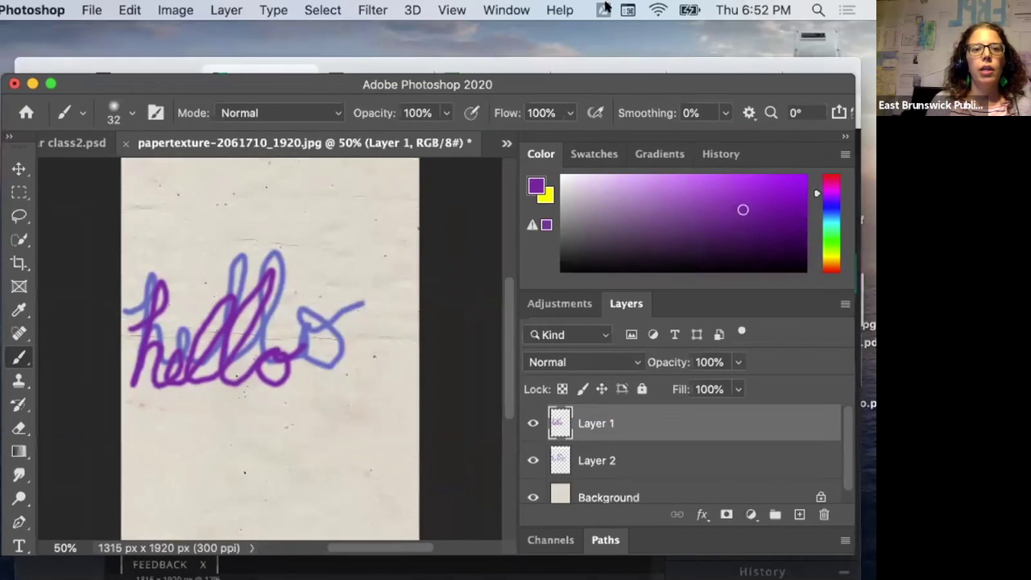
pyautogui.click(226, 10)
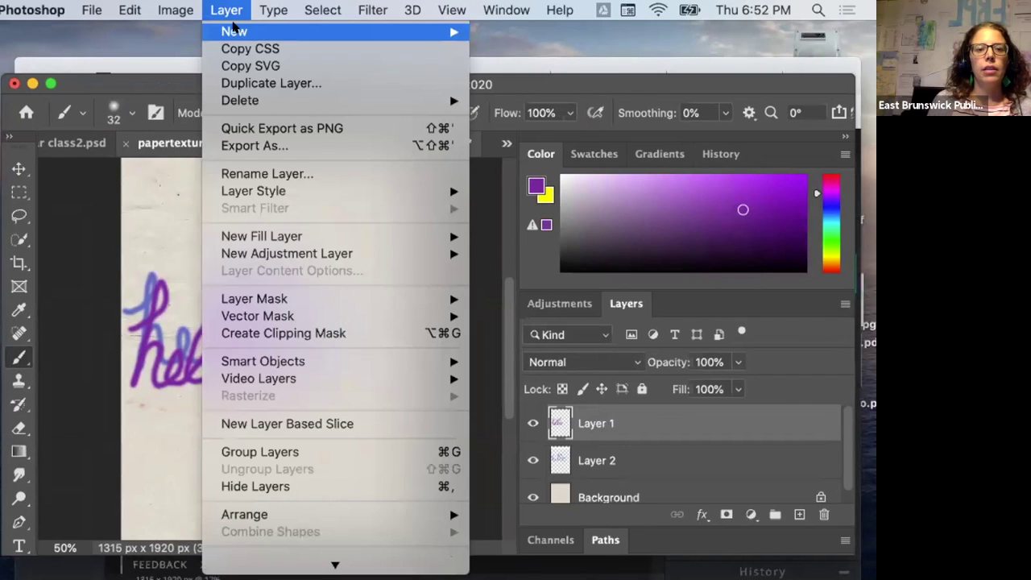
pyautogui.moveTo(234, 29)
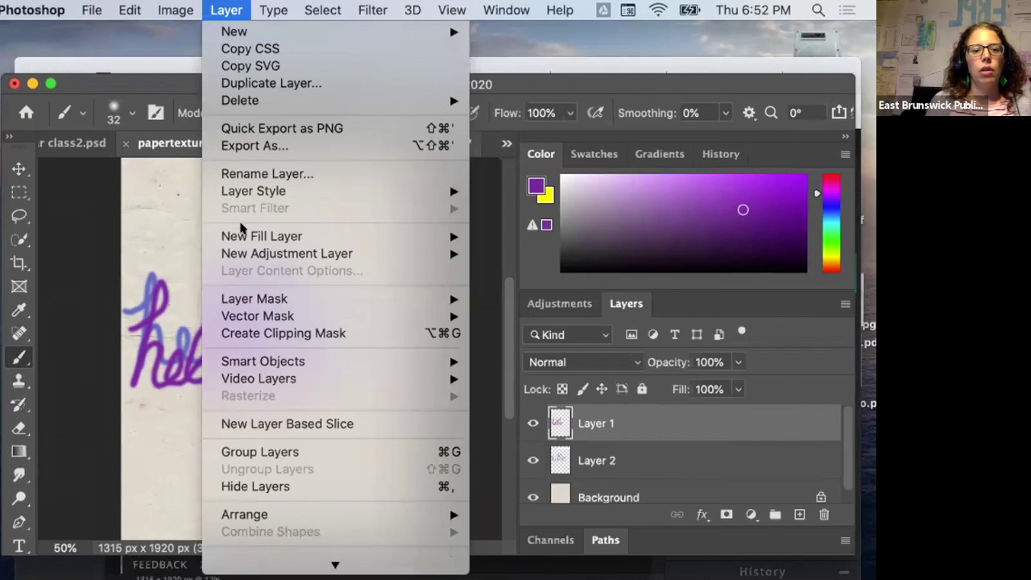
pyautogui.moveTo(265, 233)
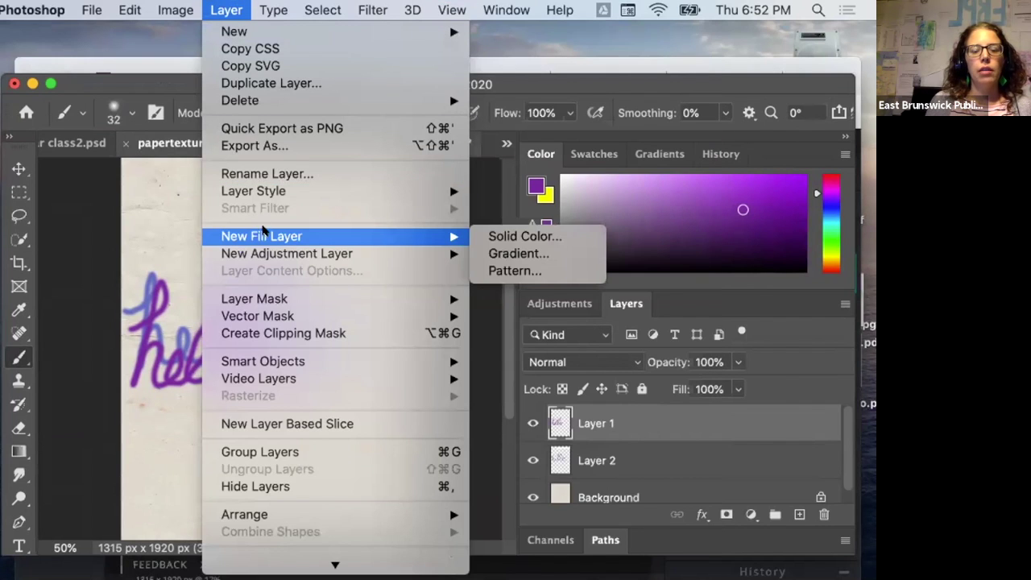
pyautogui.click(597, 137)
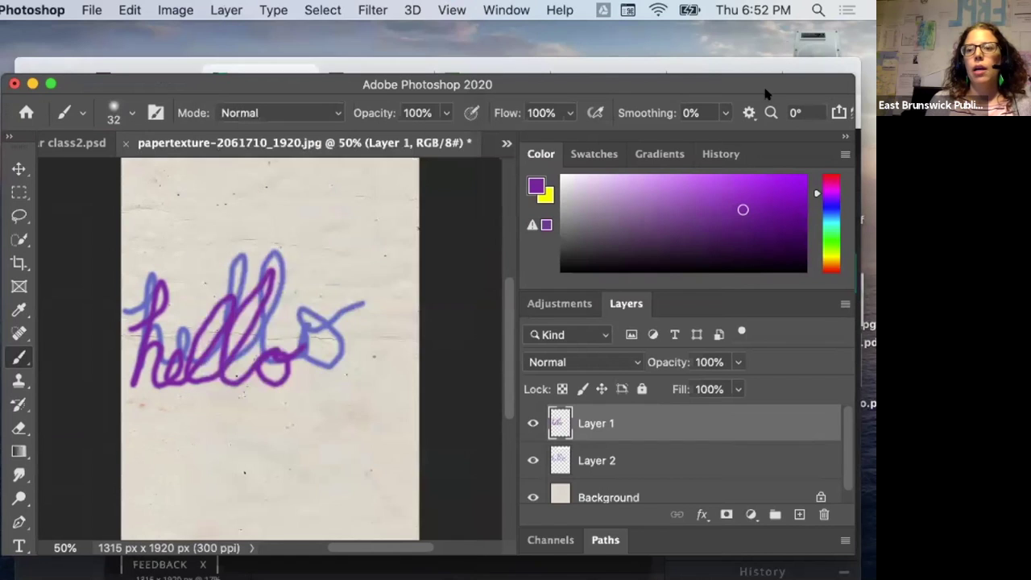
pyautogui.moveTo(737, 83); pyautogui.dragTo(735, 45)
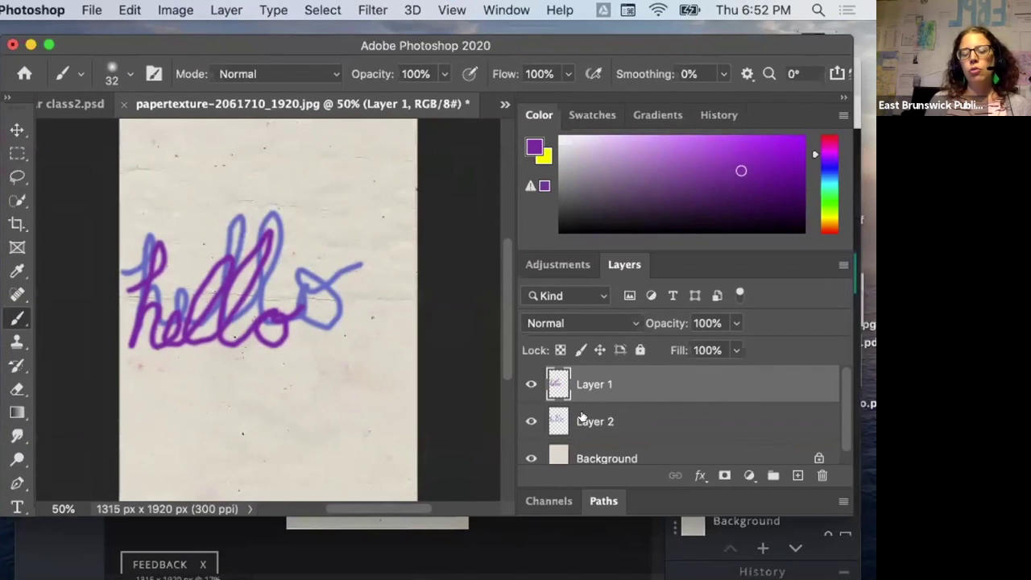
# Step: Hide Layer 1 and Layer 2, and duplicate the Background as a new layer named "paper"
pyautogui.click(531, 383)
pyautogui.click(531, 421)
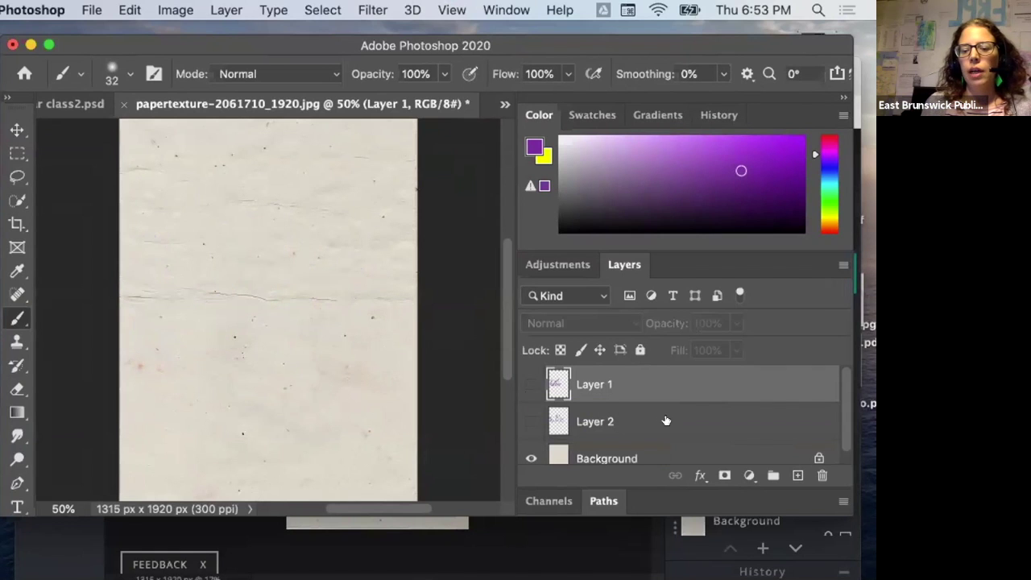
pyautogui.scroll(-1, 665, 421)
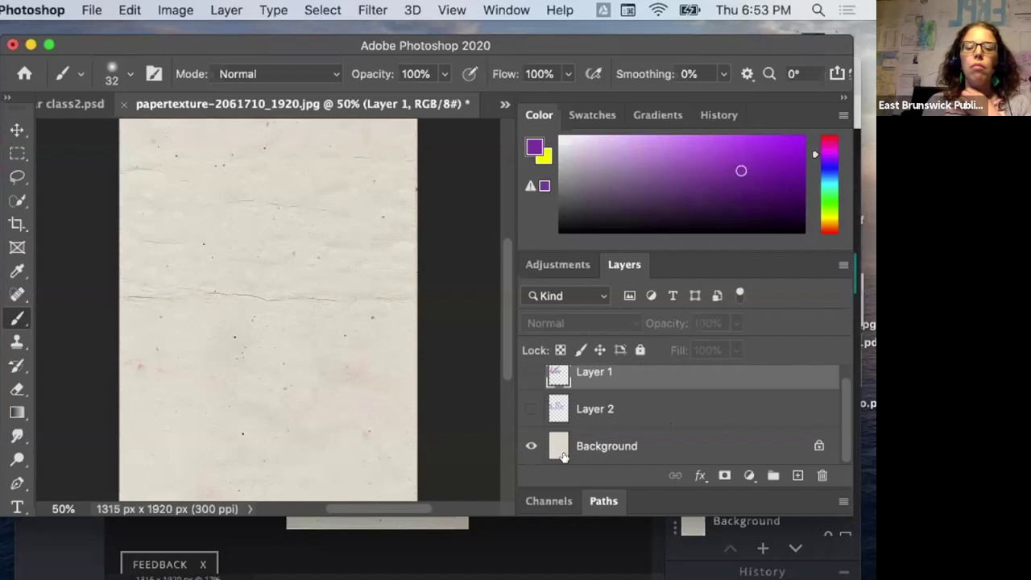
pyautogui.click(651, 448)
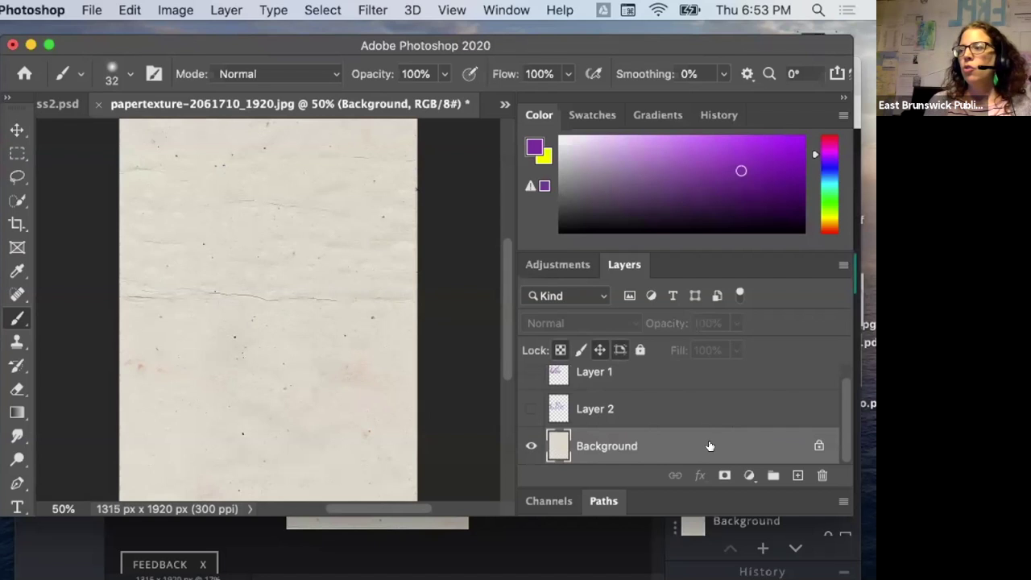
pyautogui.rightClick(661, 429)
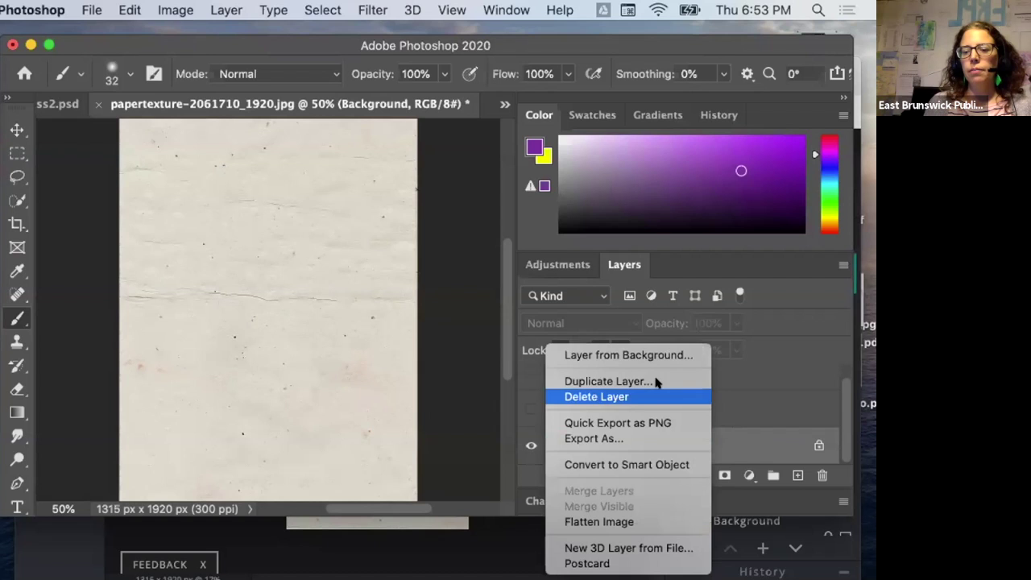
pyautogui.press('Return')
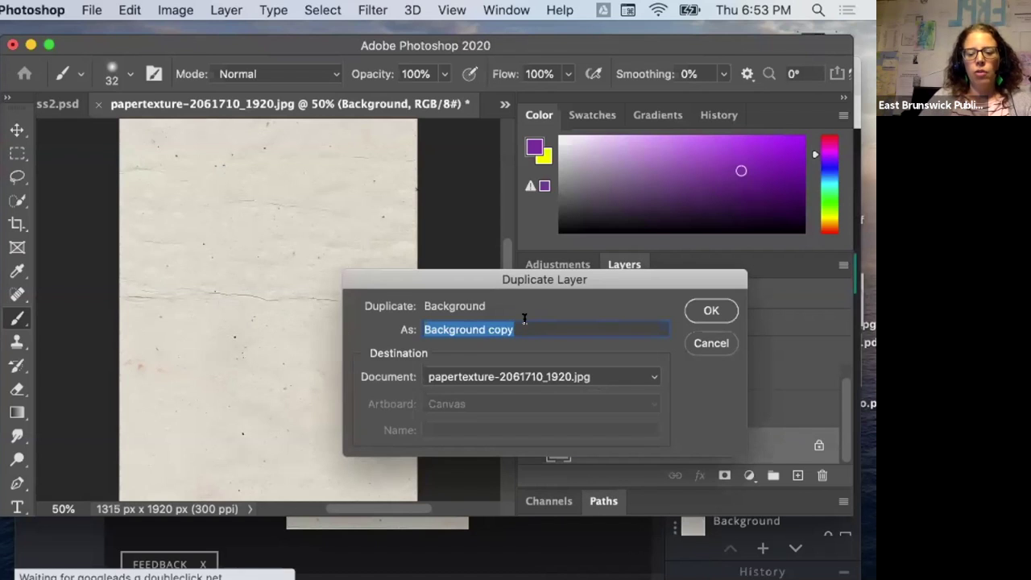
pyautogui.write('paper')
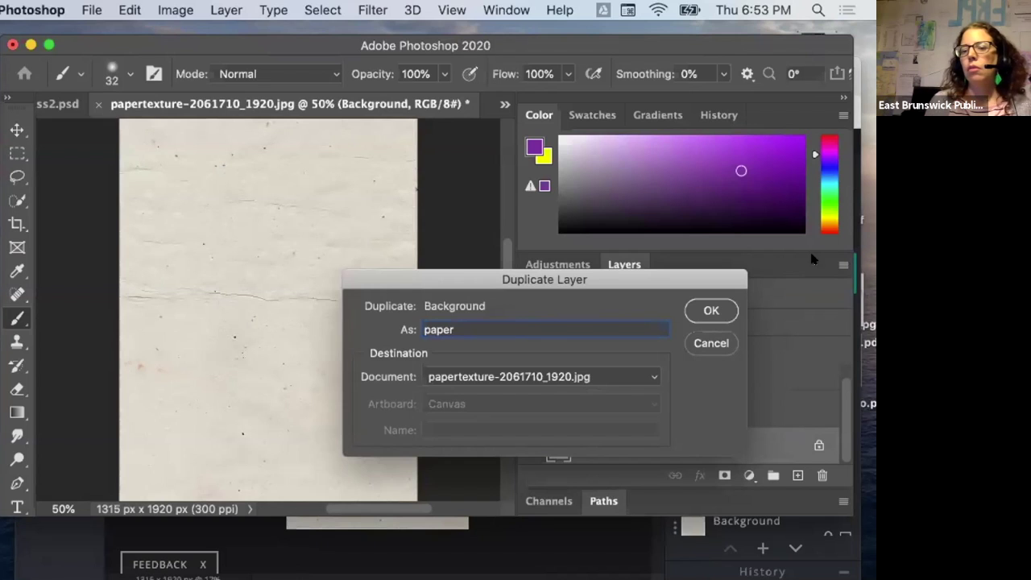
pyautogui.click(713, 312)
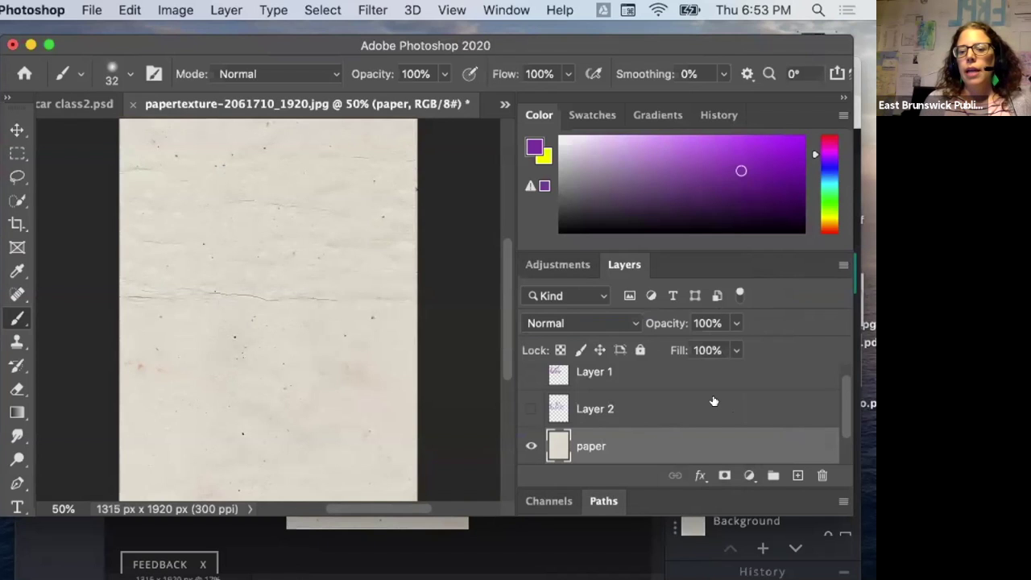
# Step: Hide the original Background and make Layer 2 visible above the paper layer
pyautogui.scroll(-2, 710, 400)
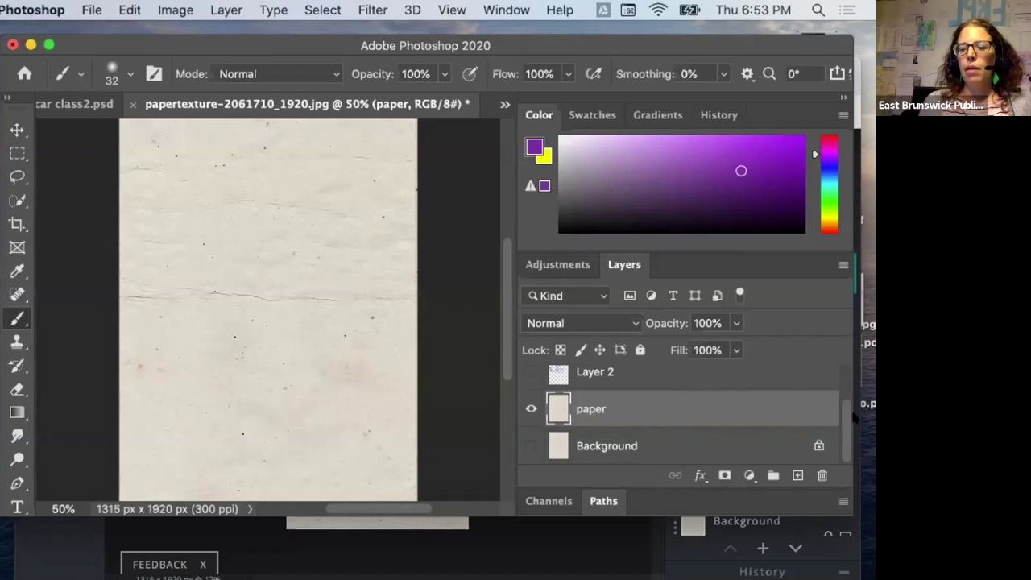
pyautogui.scroll(3, 841, 427)
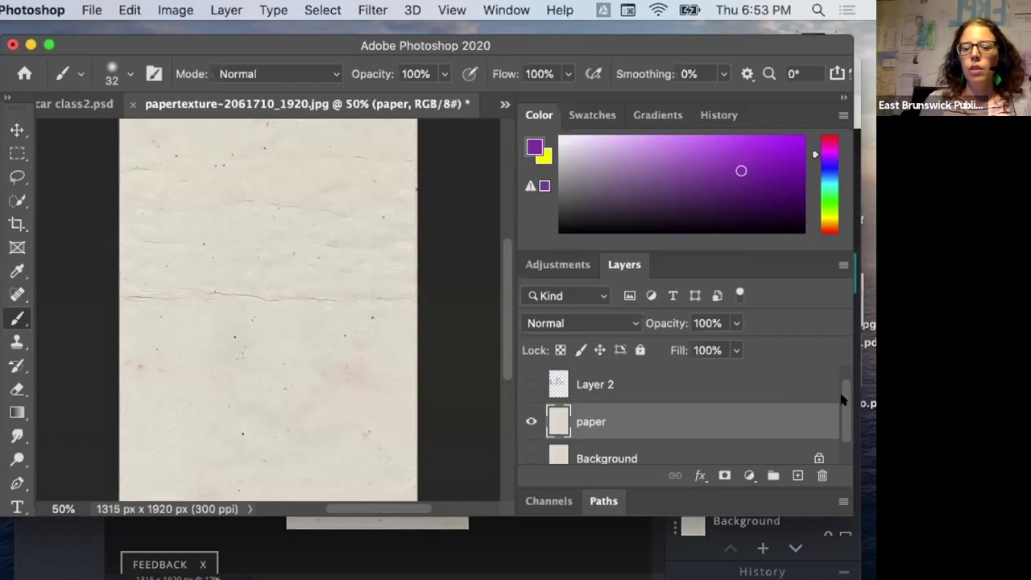
pyautogui.scroll(-2, 846, 413)
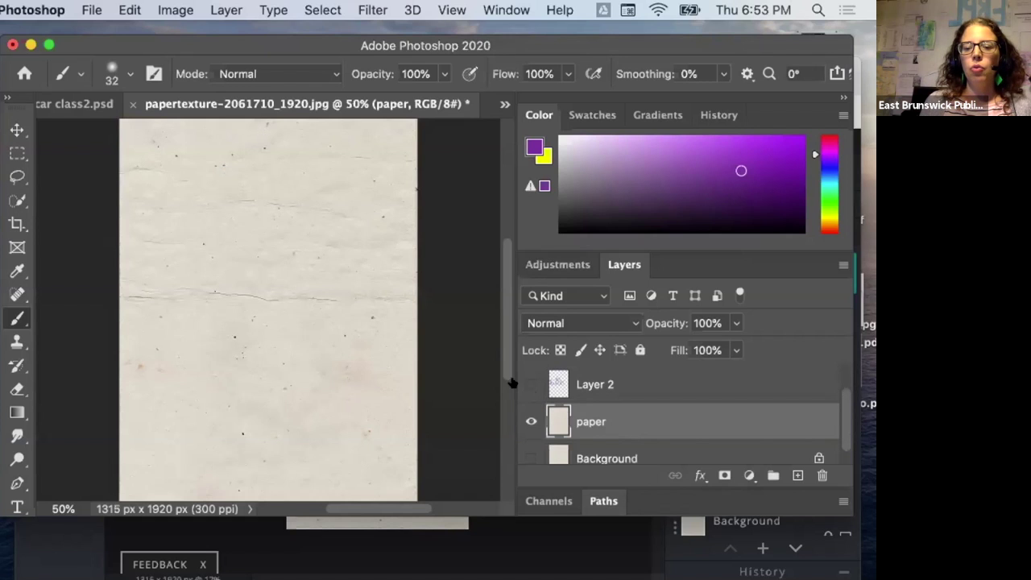
pyautogui.click(530, 384)
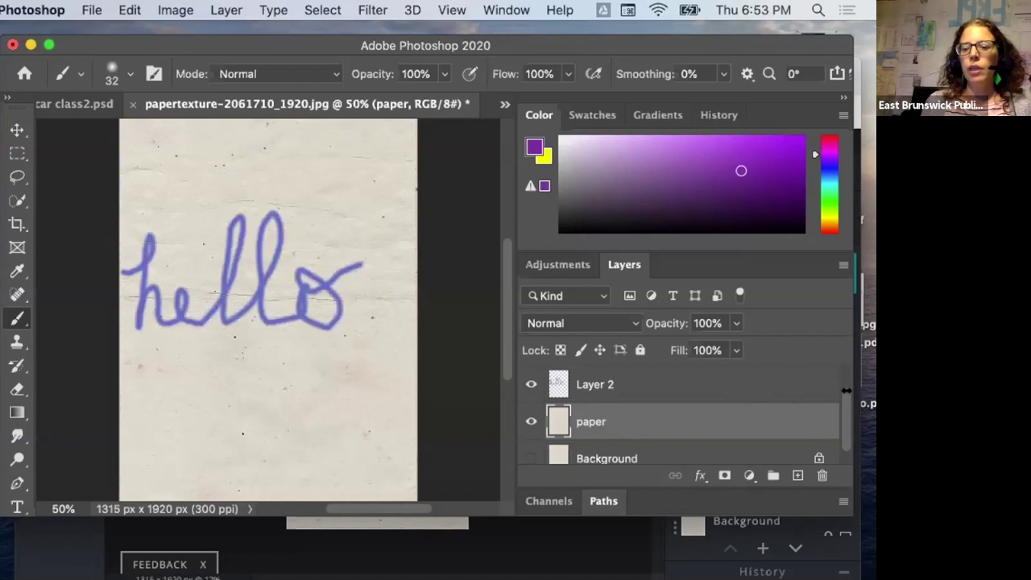
pyautogui.scroll(2, 842, 403)
pyautogui.scroll(-2, 846, 410)
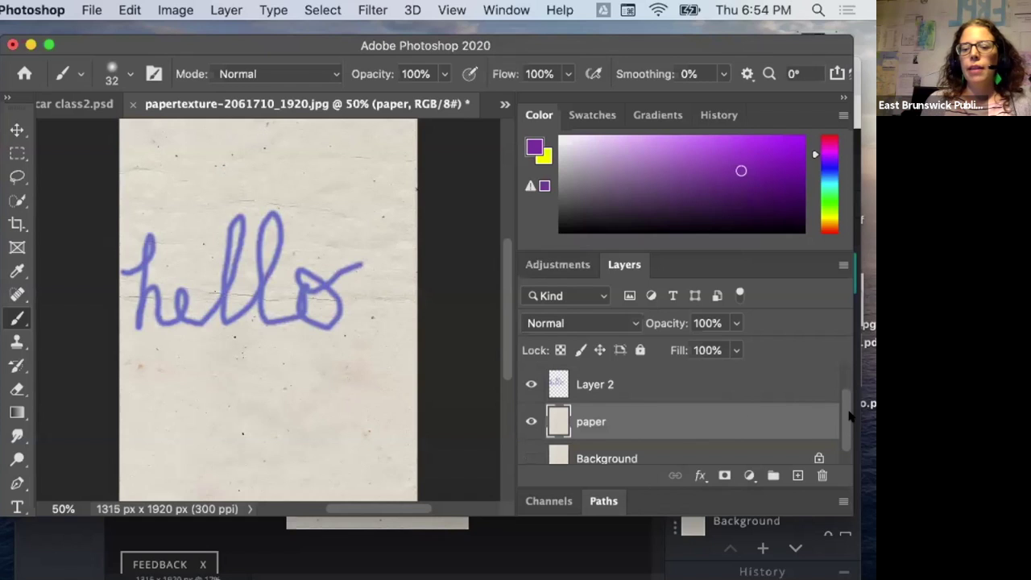
# Step: Move Layer 2 below the paper layer, and toggle the paper layer off and on to reveal the handwriting beneath it
pyautogui.click(666, 385)
pyautogui.moveTo(665, 385); pyautogui.dragTo(658, 428)
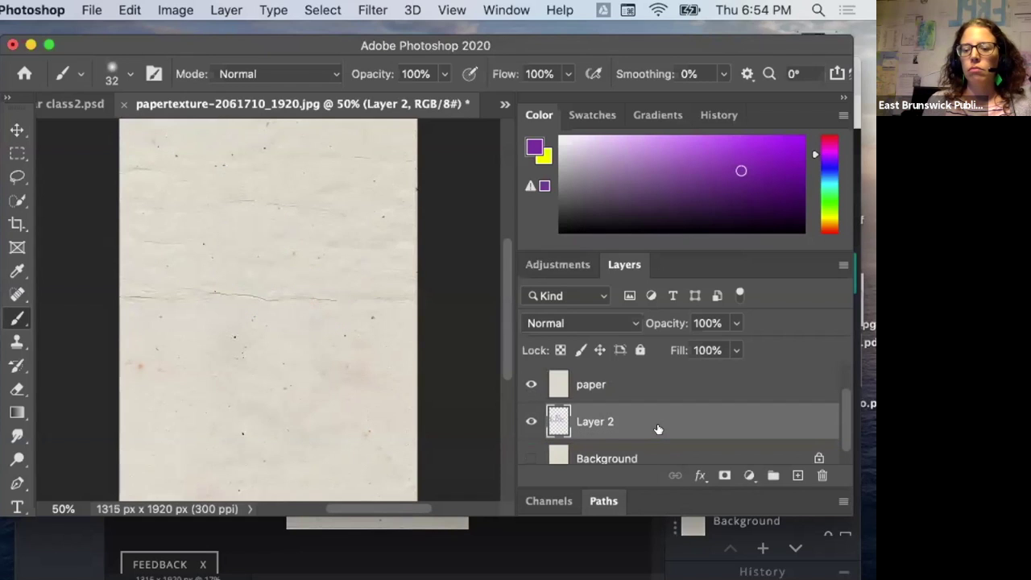
pyautogui.moveTo(842, 400); pyautogui.dragTo(835, 422)
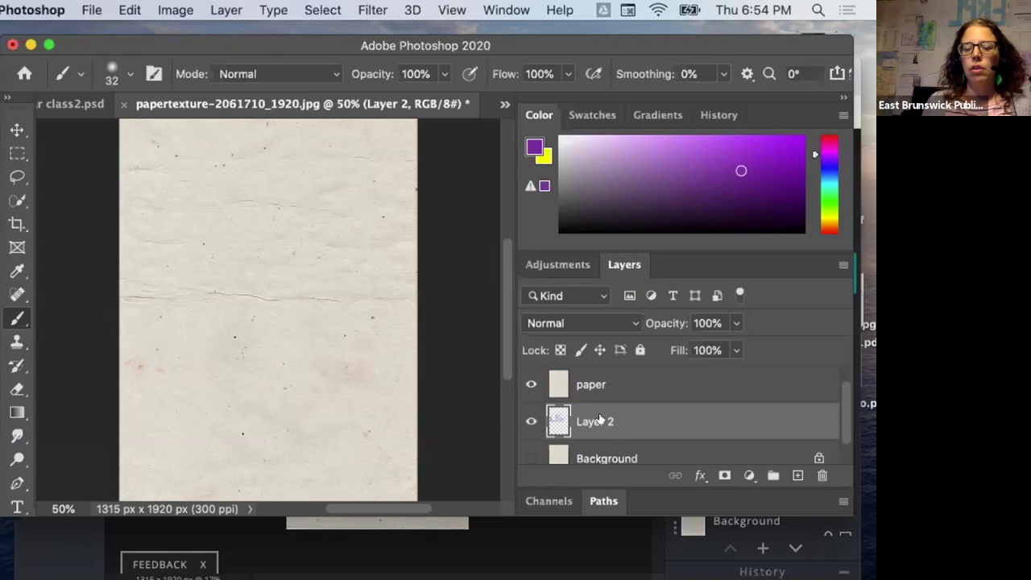
pyautogui.click(531, 385)
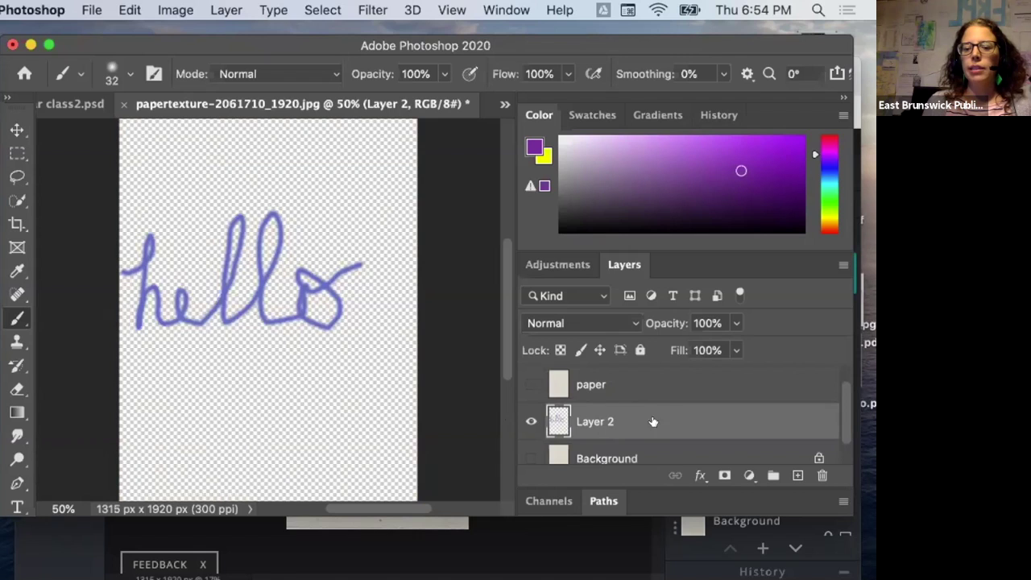
pyautogui.click(530, 385)
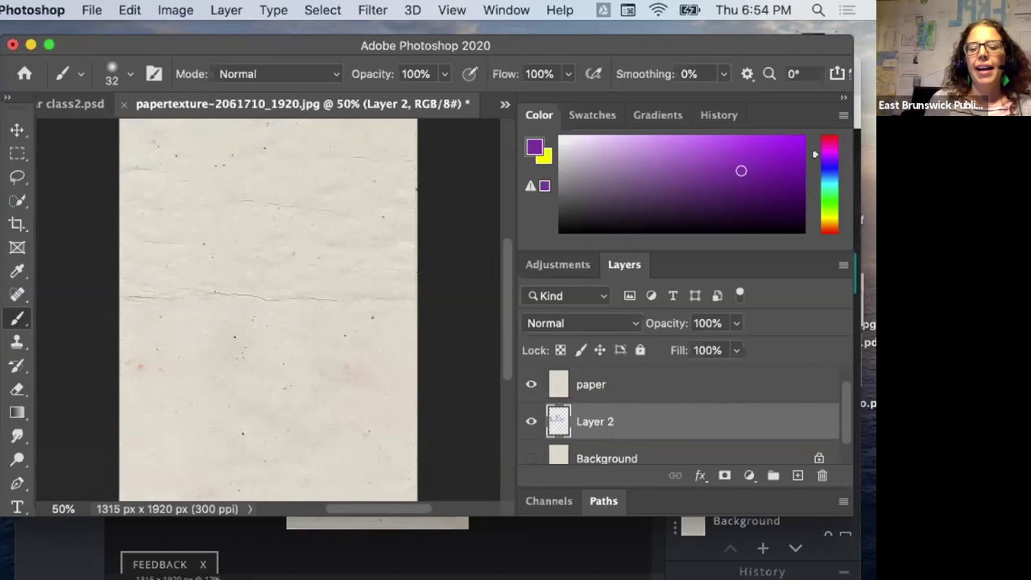
# Step: Lower the paper layer's opacity to 48% and make the Background visible again
pyautogui.click(640, 385)
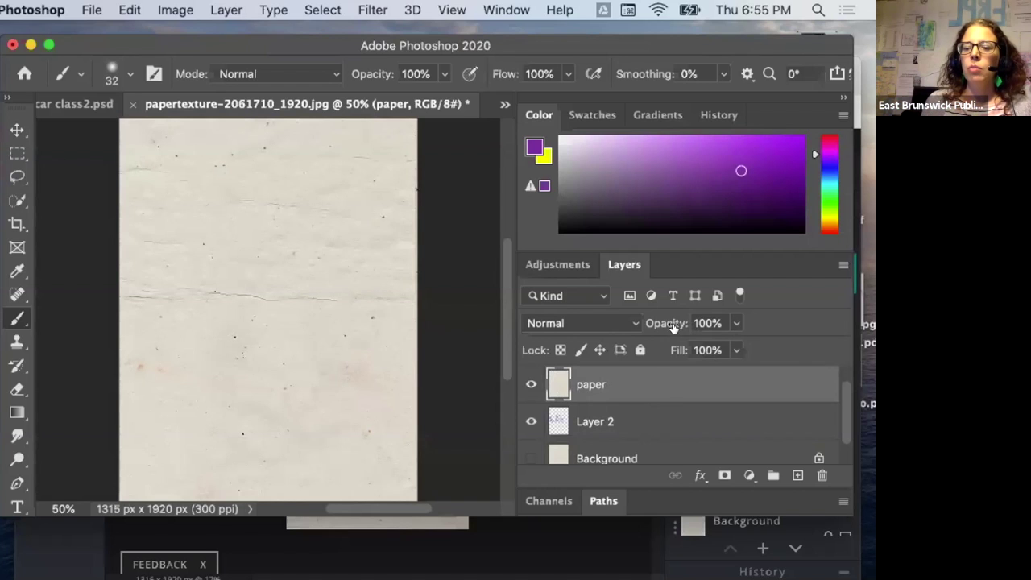
pyautogui.click(735, 322)
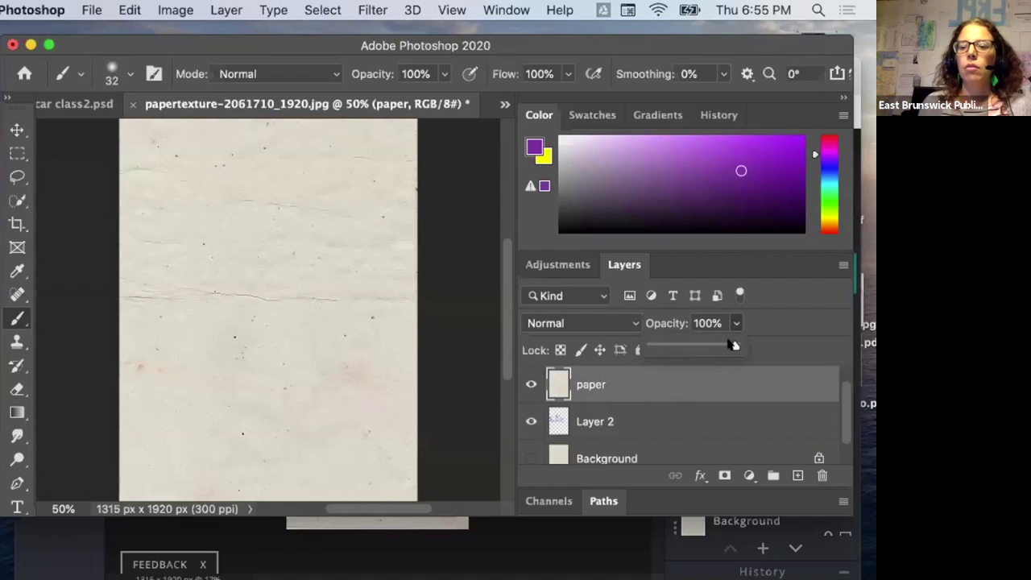
pyautogui.moveTo(732, 346); pyautogui.dragTo(692, 353)
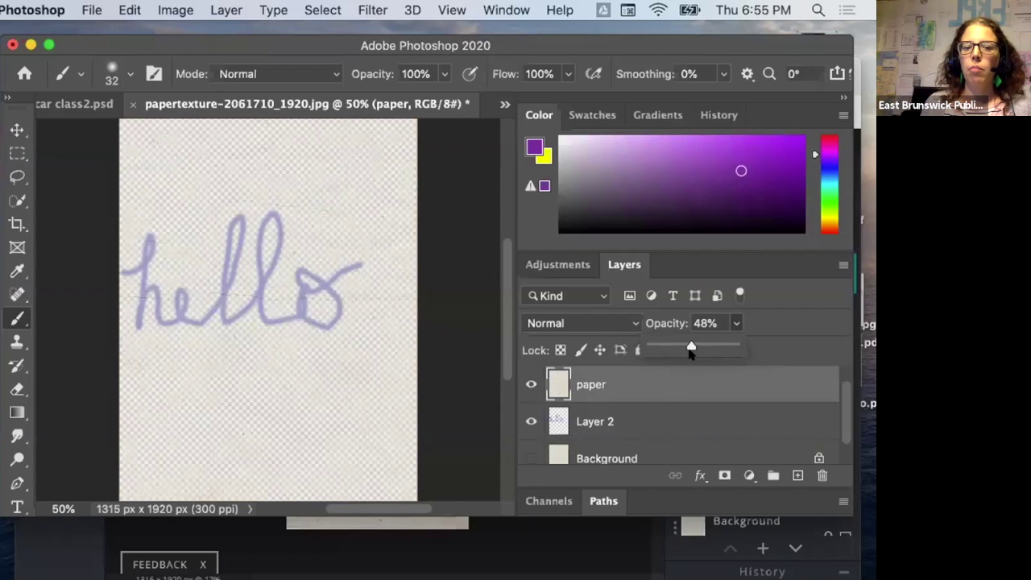
pyautogui.click(538, 442)
pyautogui.scroll(-1, 538, 442)
pyautogui.click(538, 441)
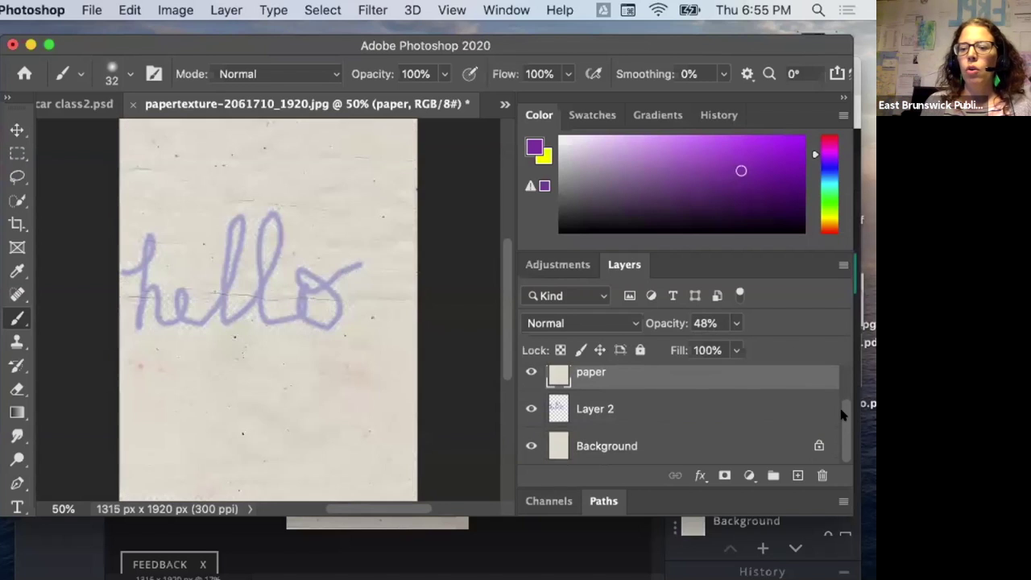
# Step: Demonstrate different opacities on the paper layer at 59%, 55% and 41%, and restore it to 100%
pyautogui.click(737, 350)
pyautogui.moveTo(755, 343); pyautogui.dragTo(743, 346)
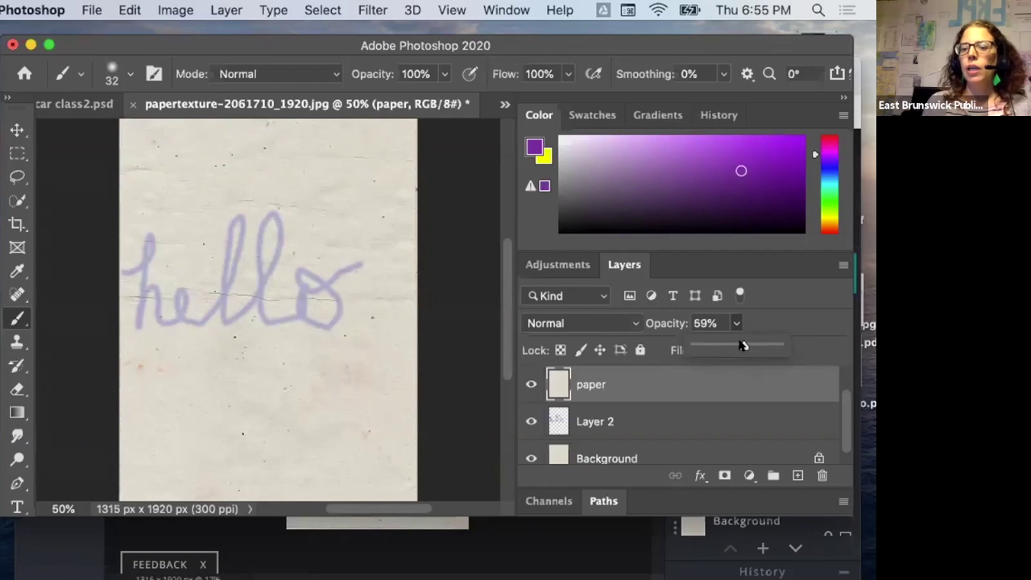
pyautogui.moveTo(743, 345); pyautogui.dragTo(740, 347)
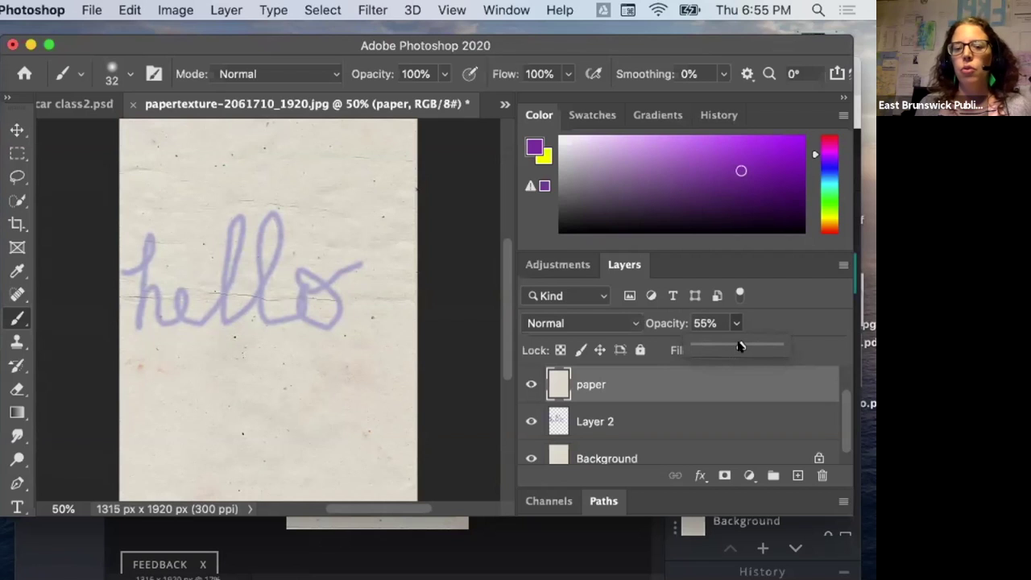
pyautogui.moveTo(739, 345)
pyautogui.mouseDown()
pyautogui.moveTo(716, 346)
pyautogui.moveTo(730, 345)
pyautogui.mouseUp()
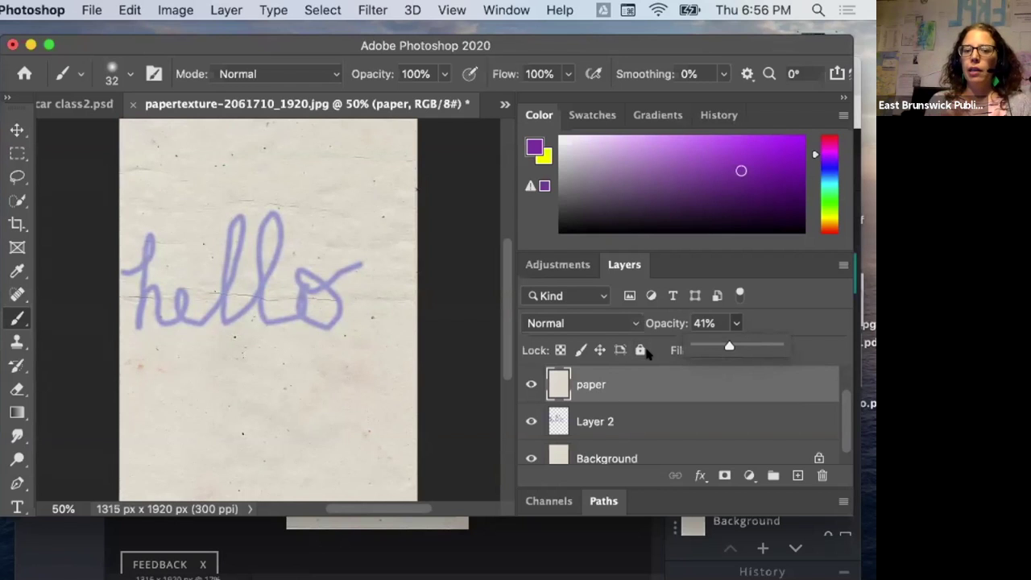
pyautogui.moveTo(739, 341); pyautogui.dragTo(785, 343)
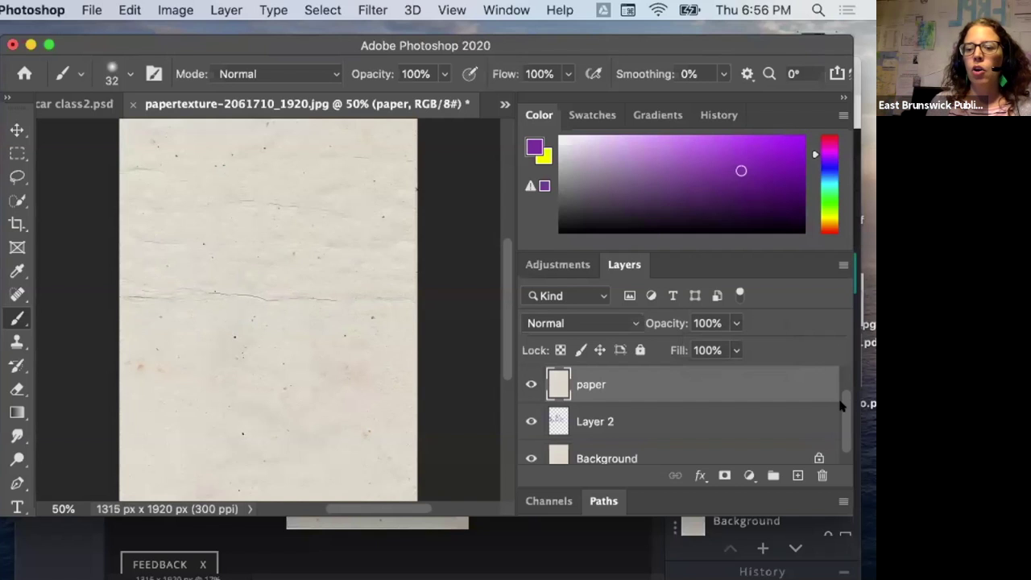
pyautogui.scroll(2, 840, 405)
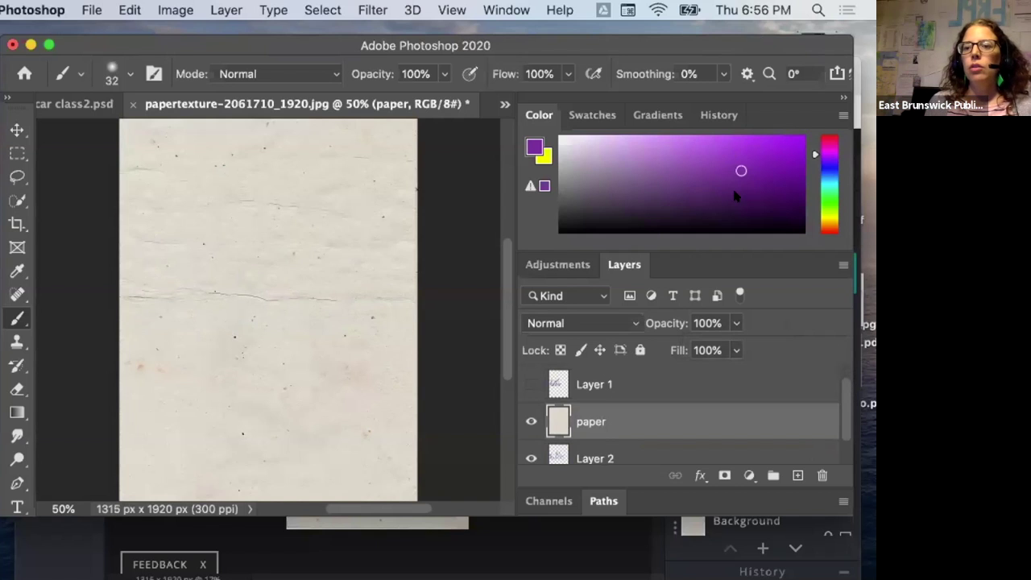
# Step: Switch to the paper texture document in Pixlr E in Chrome
pyautogui.press('super+Tab')
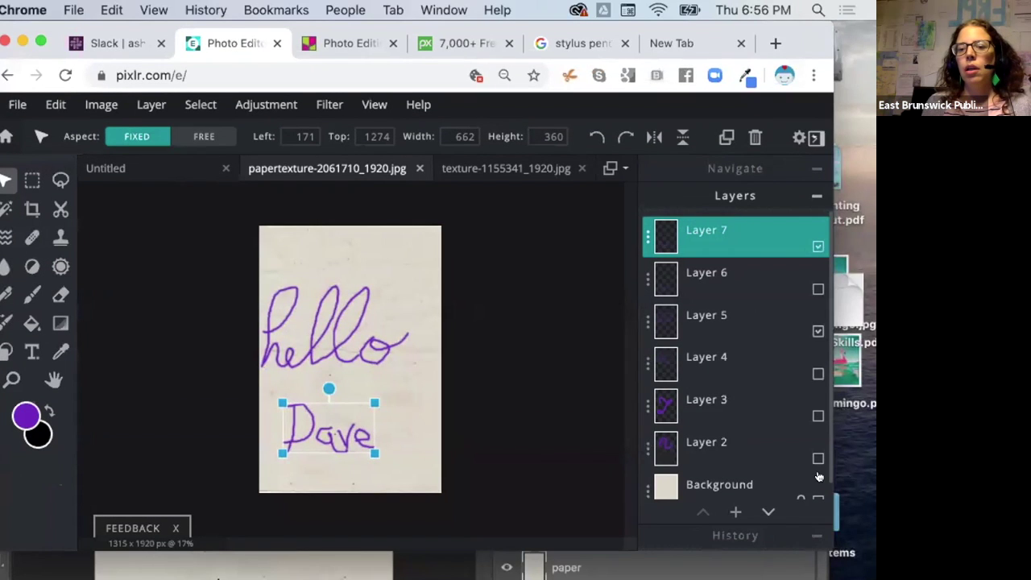
# Step: Duplicate the locked Background layer of the paper texture document
pyautogui.click(643, 477)
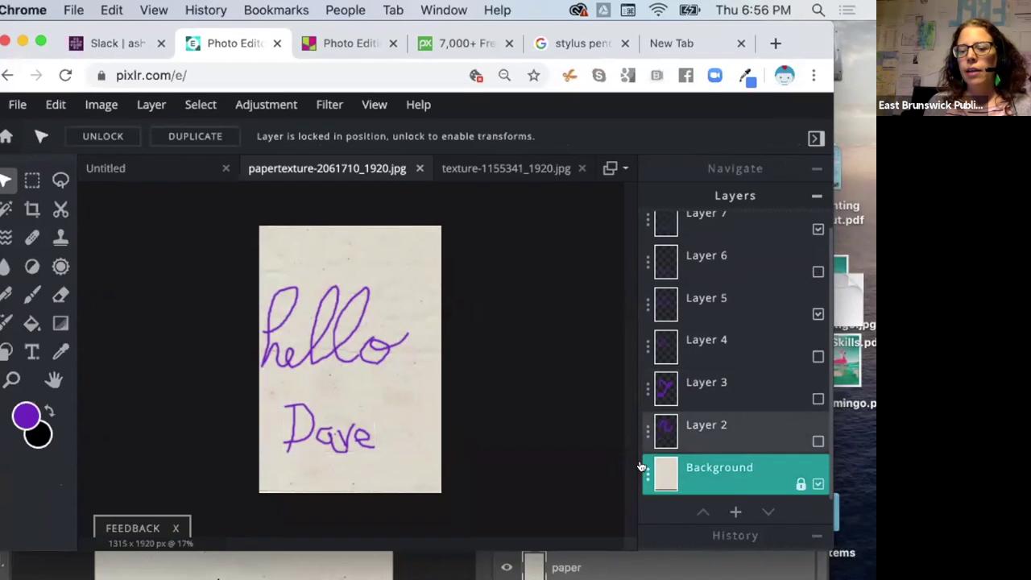
pyautogui.click(643, 469)
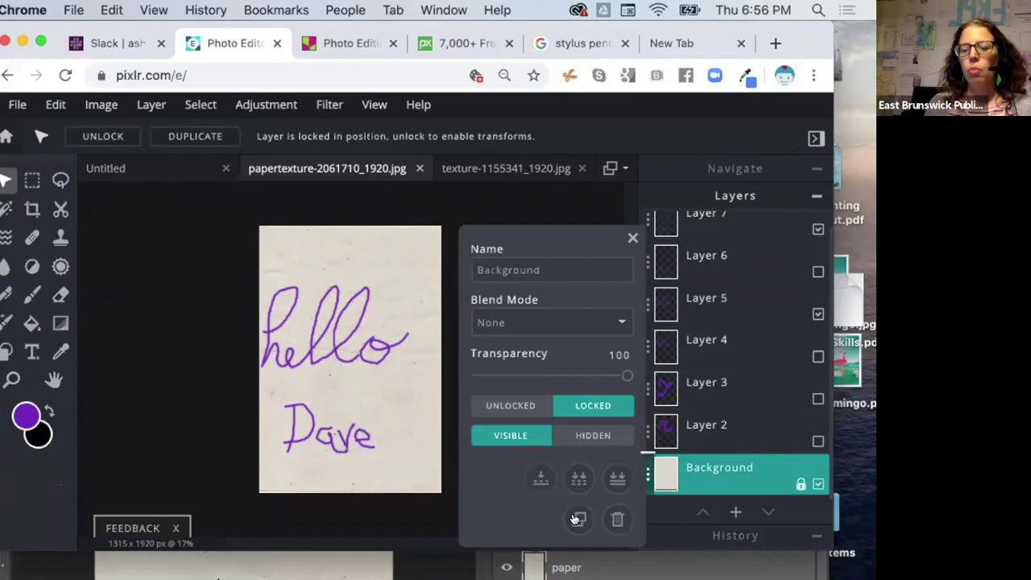
pyautogui.click(578, 519)
pyautogui.scroll(-2, 728, 432)
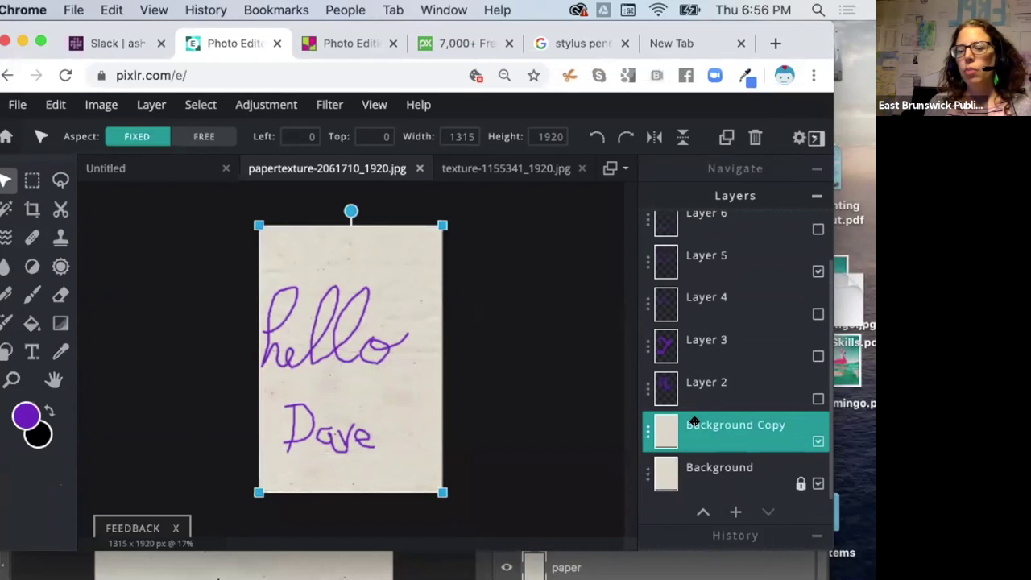
# Step: Rename the Background copy as Paper and move it to the top of the layer stack
pyautogui.click(644, 432)
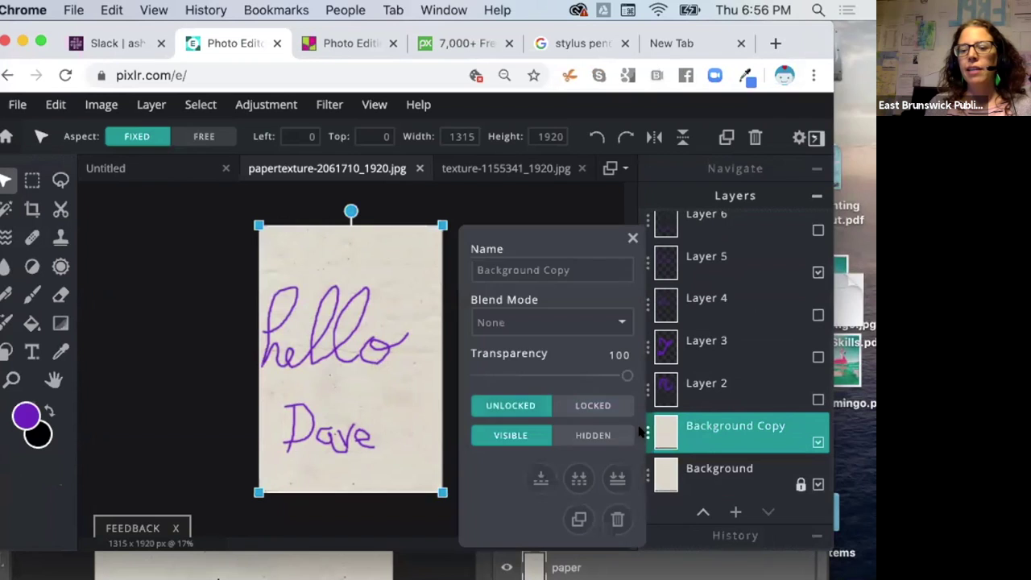
pyautogui.moveTo(578, 270); pyautogui.dragTo(419, 256)
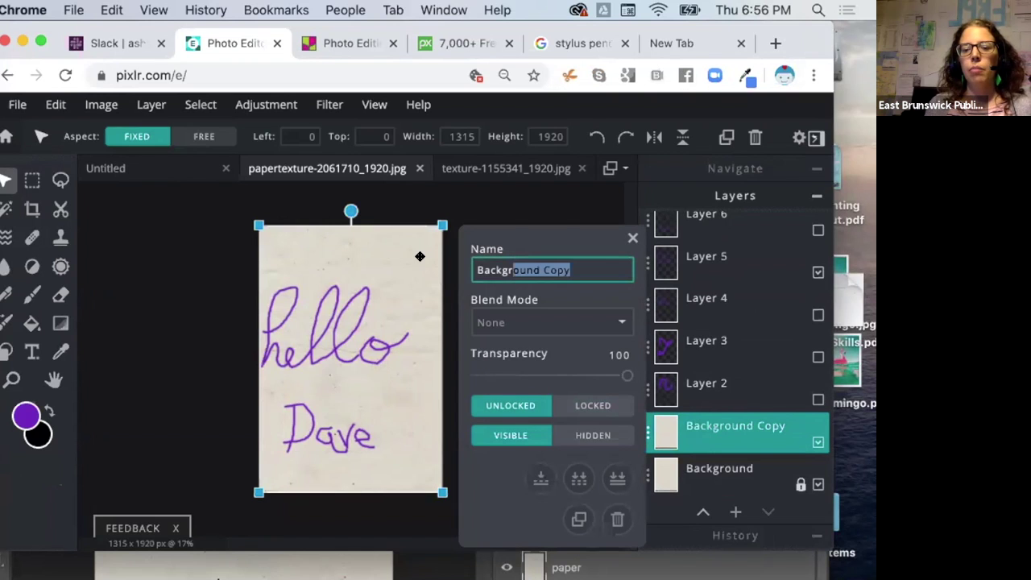
pyautogui.write('Paper')
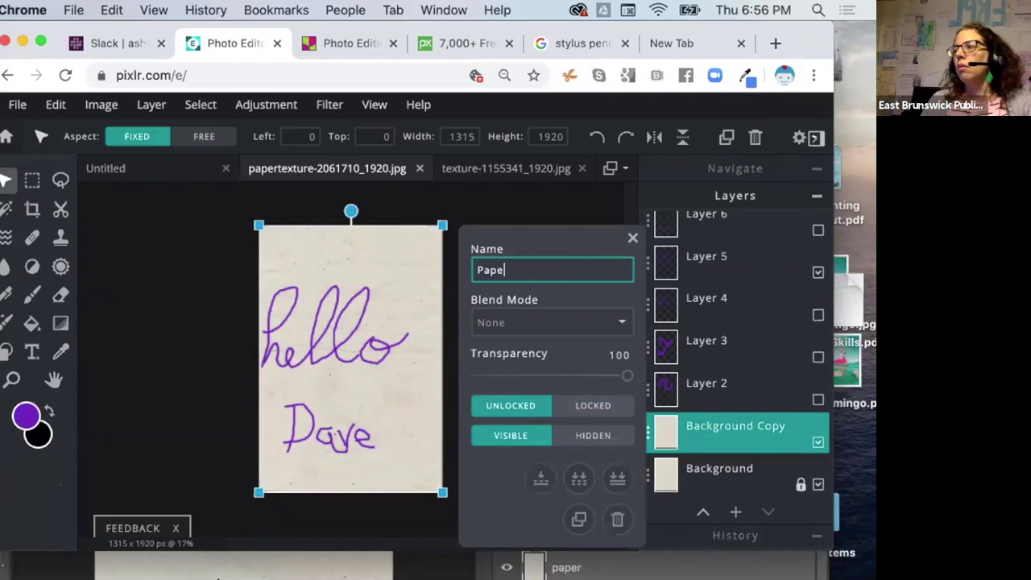
pyautogui.click(633, 238)
pyautogui.moveTo(737, 431)
pyautogui.mouseDown()
pyautogui.moveTo(738, 361)
pyautogui.moveTo(716, 213)
pyautogui.moveTo(698, 227)
pyautogui.mouseUp()
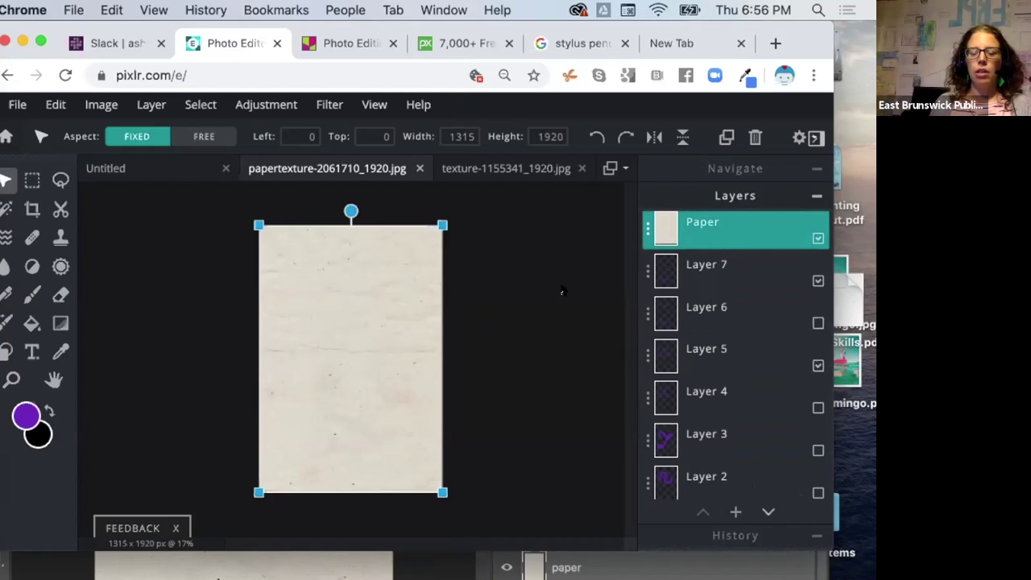
# Step: Set the Paper layer's transparency to 76 and move it down the stack beneath Layer 7 and Layer 6
pyautogui.click(646, 230)
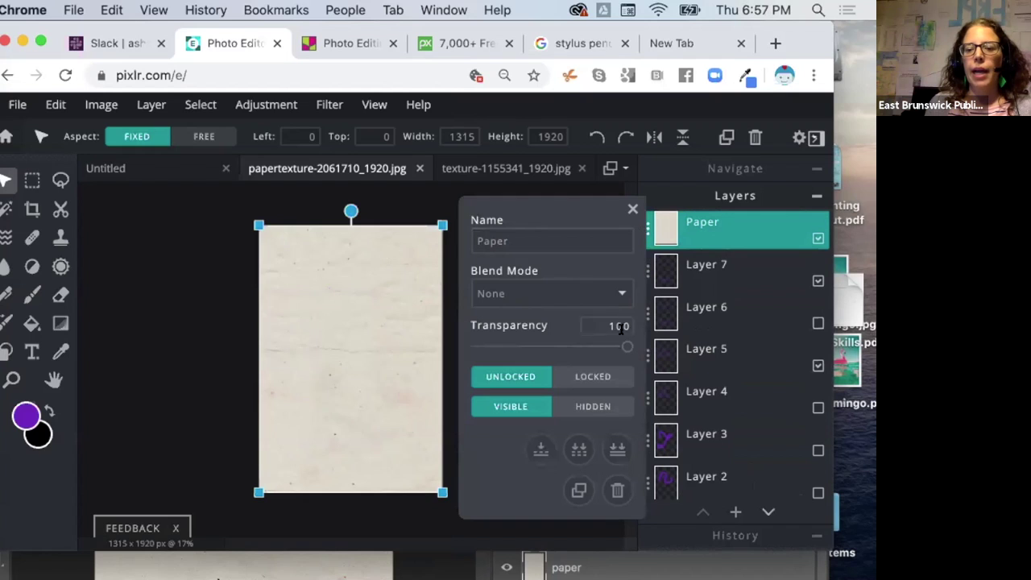
pyautogui.moveTo(626, 346); pyautogui.dragTo(589, 347)
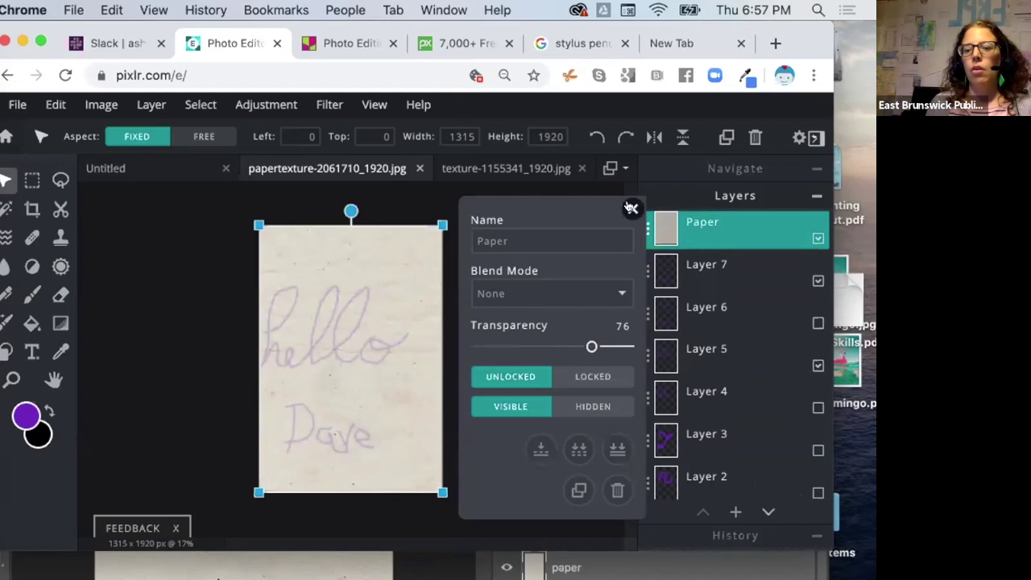
pyautogui.click(632, 209)
pyautogui.moveTo(732, 228); pyautogui.dragTo(720, 269)
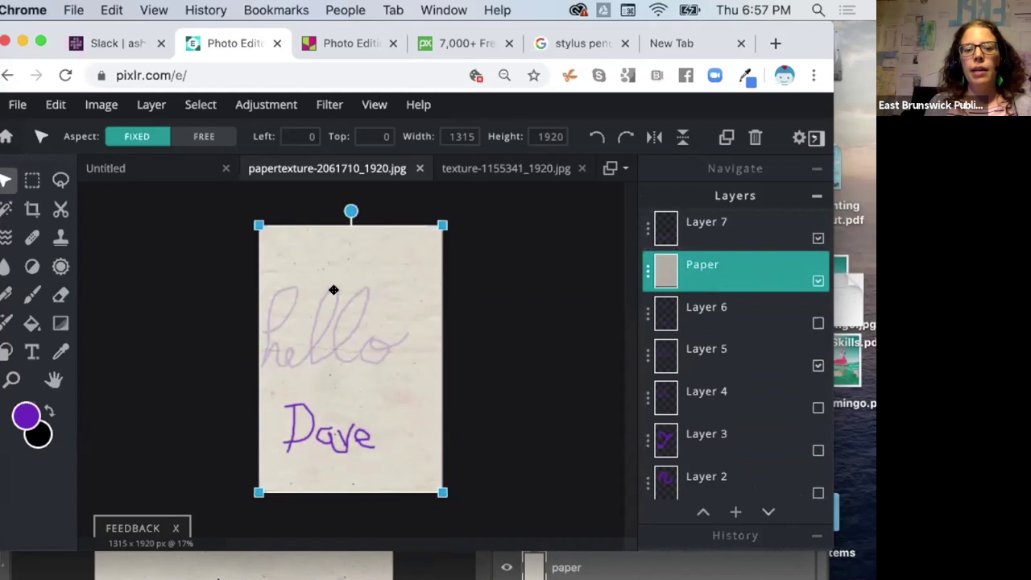
pyautogui.moveTo(736, 285); pyautogui.dragTo(709, 304)
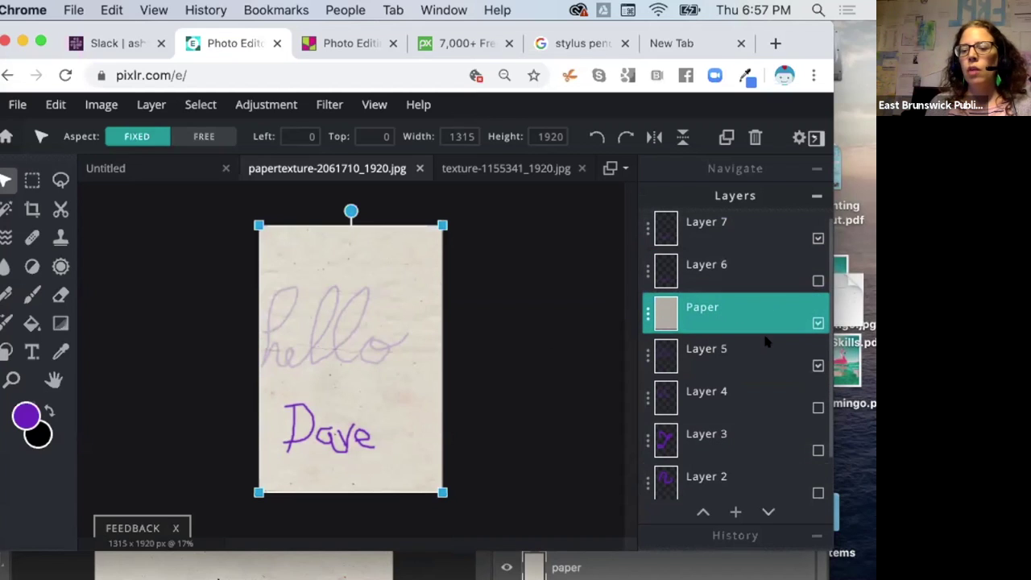
# Step: Hide the Paper layer, Layer 5 and Layer 7 so that only the Background stays visible
pyautogui.scroll(-2, 754, 394)
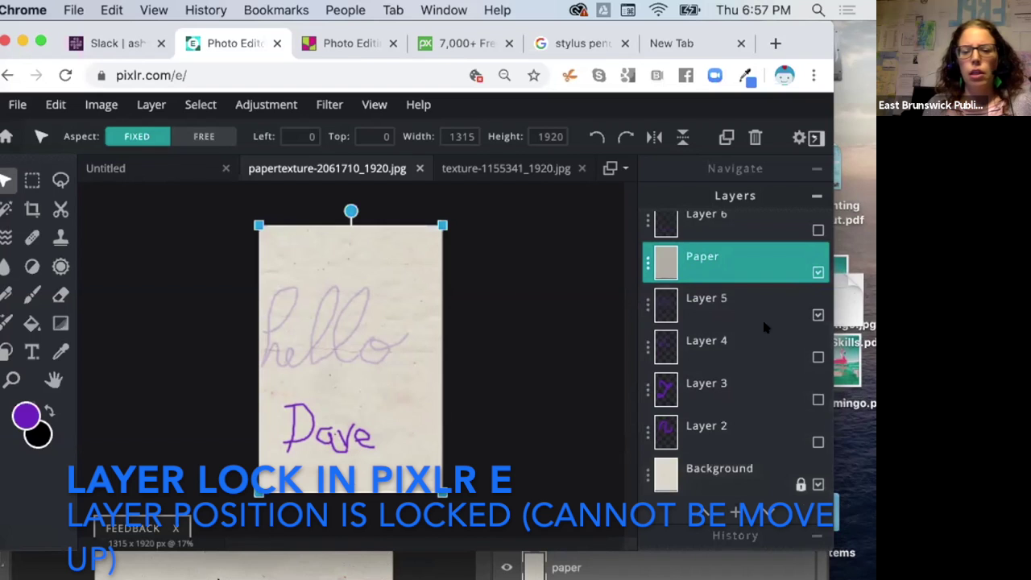
pyautogui.click(818, 273)
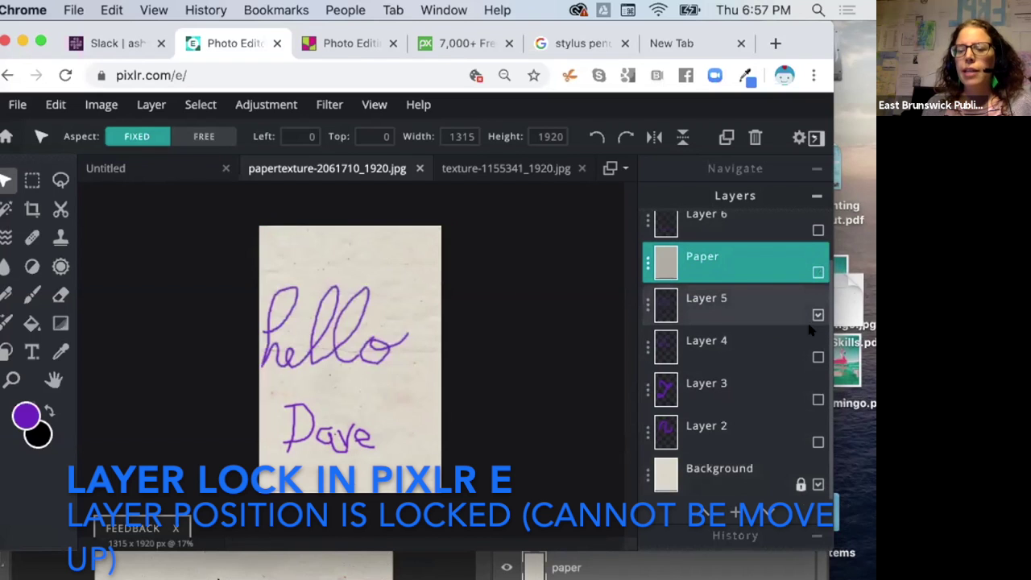
pyautogui.click(818, 315)
pyautogui.scroll(1, 773, 269)
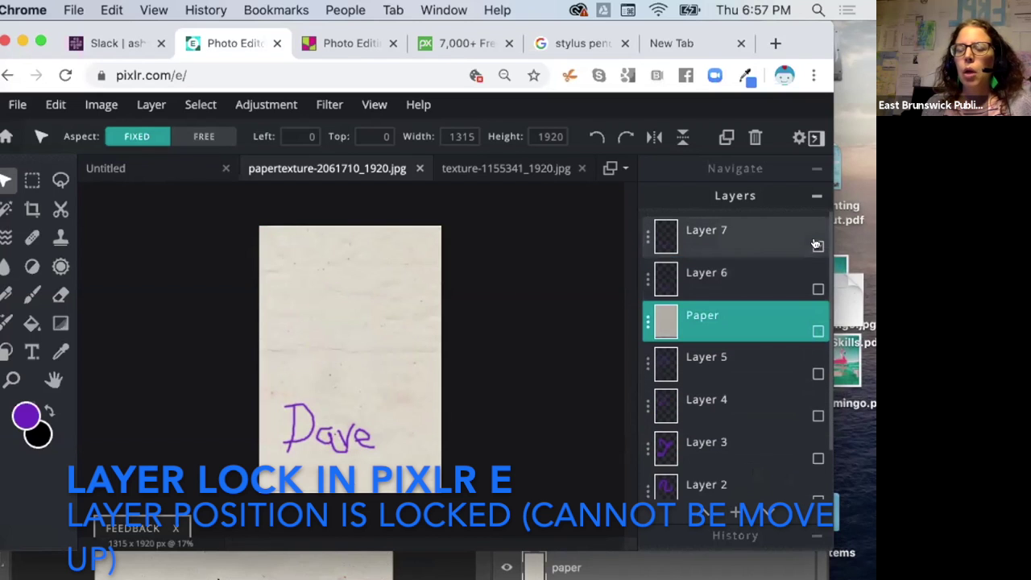
pyautogui.click(818, 244)
pyautogui.scroll(-2, 739, 367)
# Step: Try cutting out a small rectangle from the locked Background layer, and undo the cutout
pyautogui.click(725, 476)
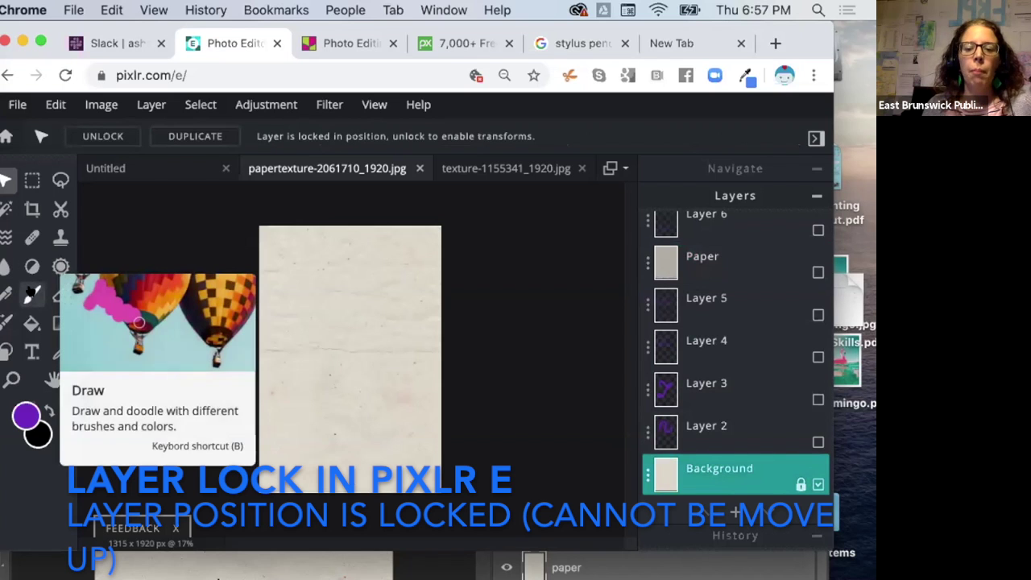
pyautogui.click(31, 294)
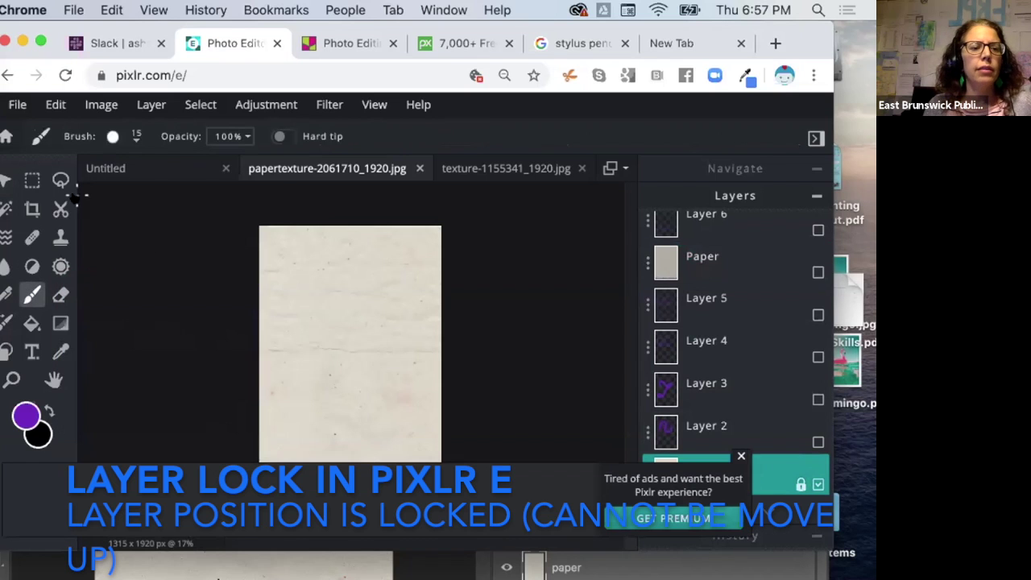
pyautogui.click(61, 209)
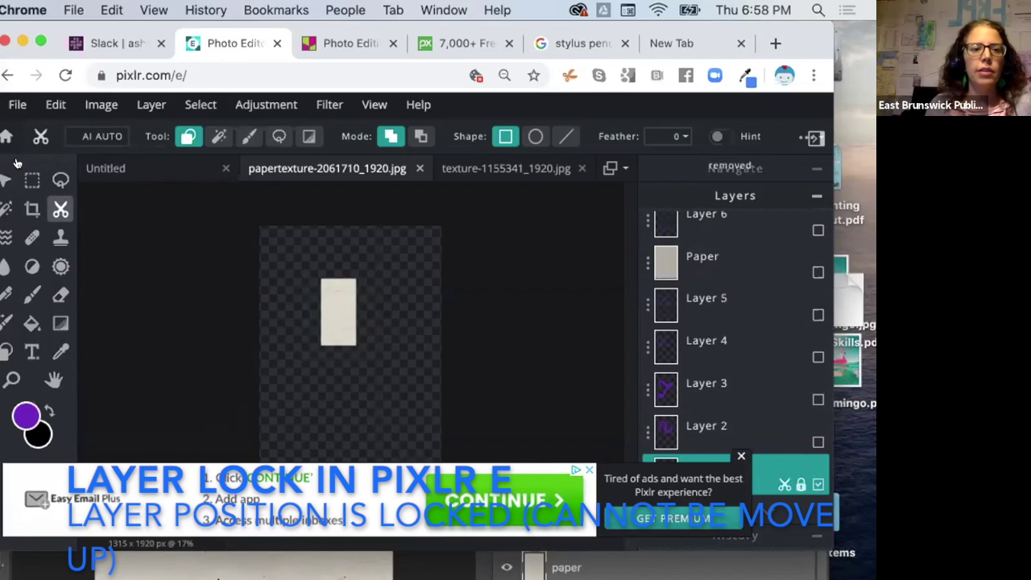
pyautogui.click(55, 104)
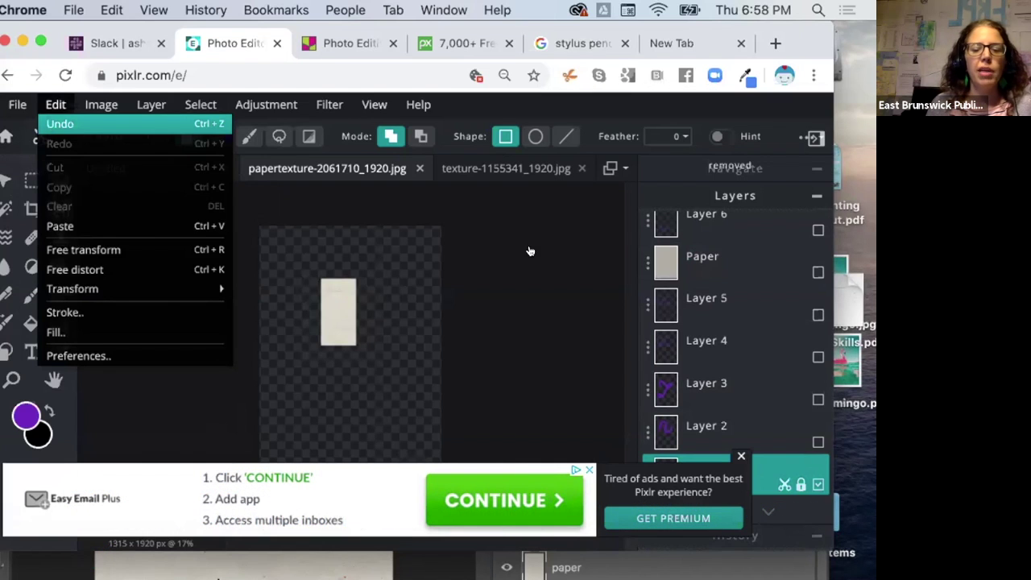
pyautogui.click(55, 124)
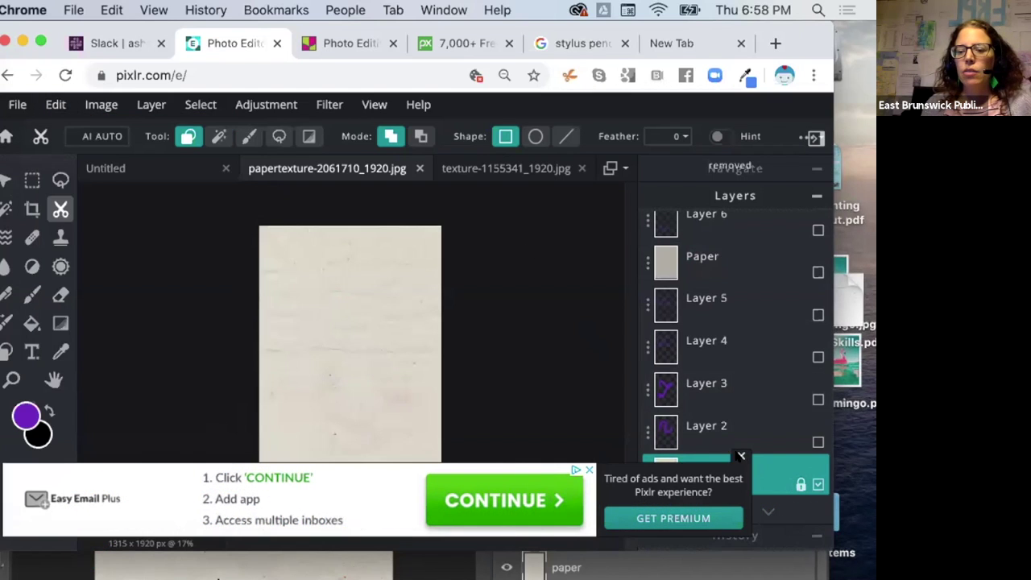
# Step: Close the advertisement and bring the paper texture document in Photoshop to the front
pyautogui.click(740, 456)
pyautogui.moveTo(798, 42); pyautogui.dragTo(800, 368)
pyautogui.click(691, 193)
pyautogui.moveTo(690, 196); pyautogui.dragTo(696, 79)
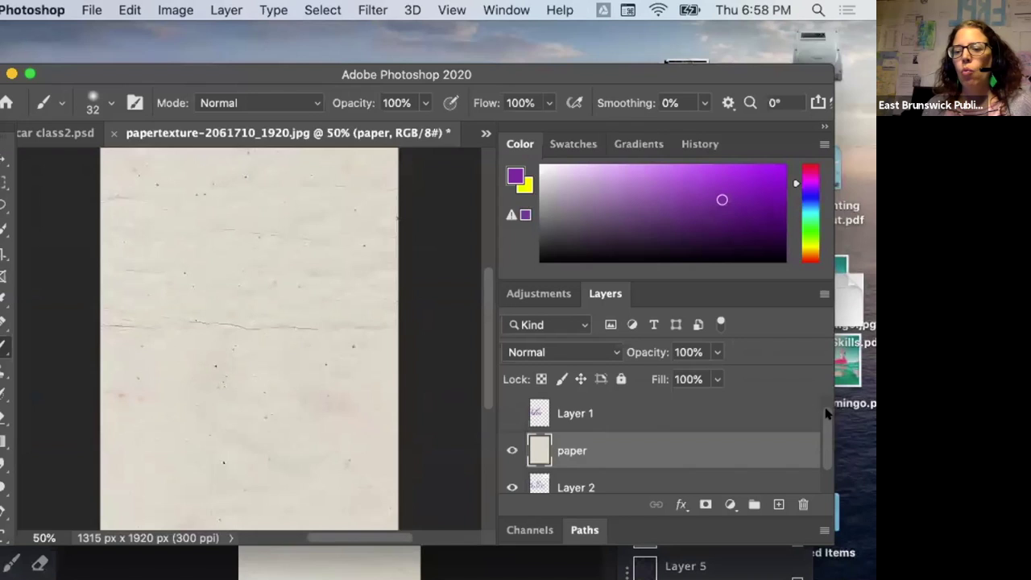
# Step: Unlock the Background layer to turn it into a regular layer, and accept the Layer Style dialog without changes
pyautogui.scroll(-2, 829, 414)
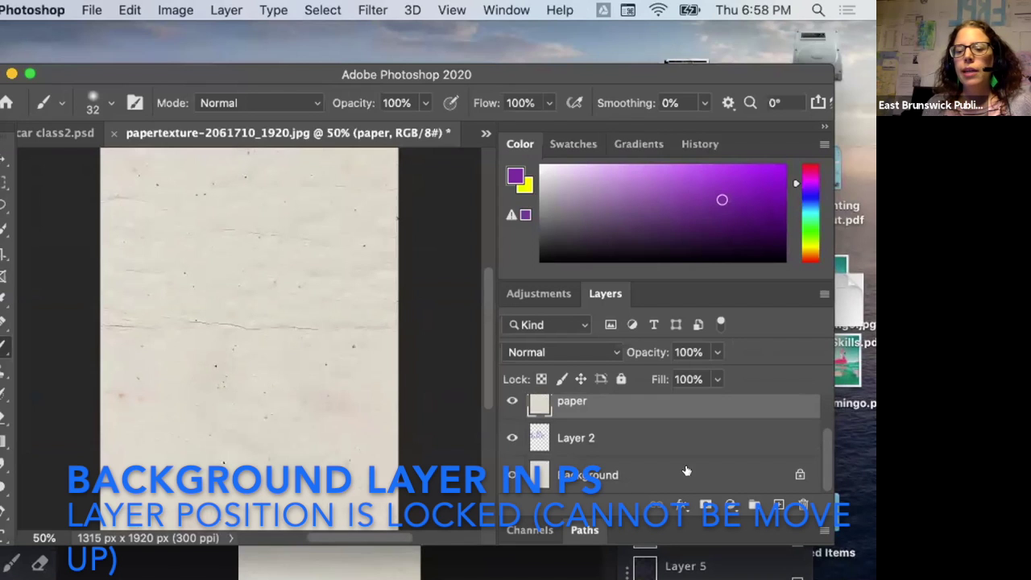
pyautogui.click(744, 464)
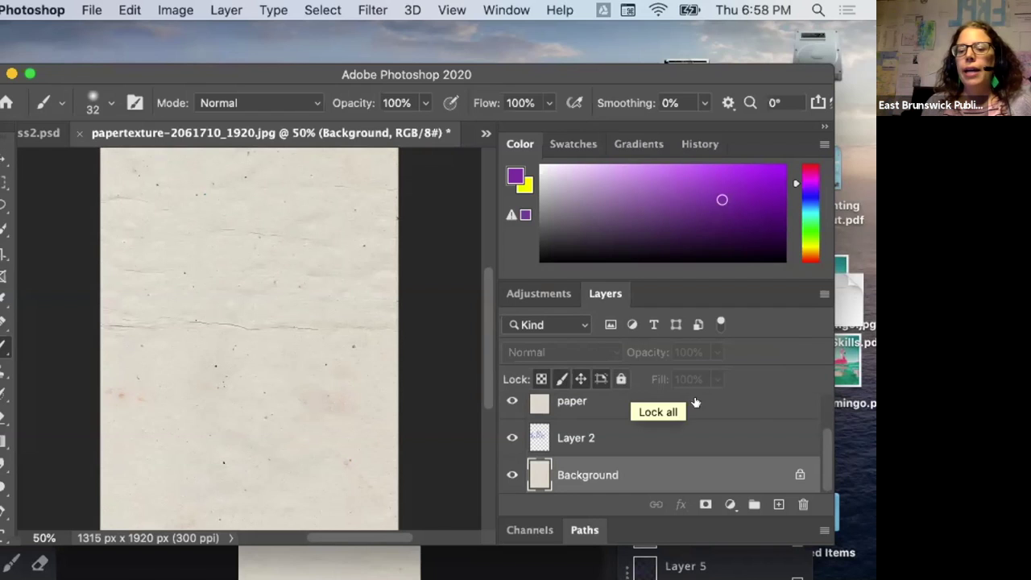
pyautogui.click(798, 475)
pyautogui.doubleClick(610, 399)
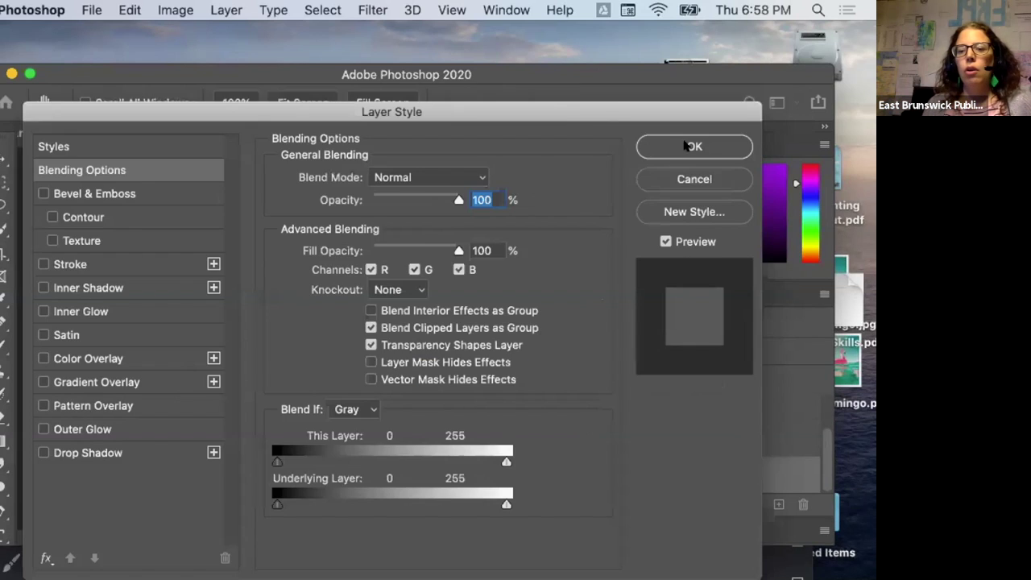
pyautogui.click(694, 147)
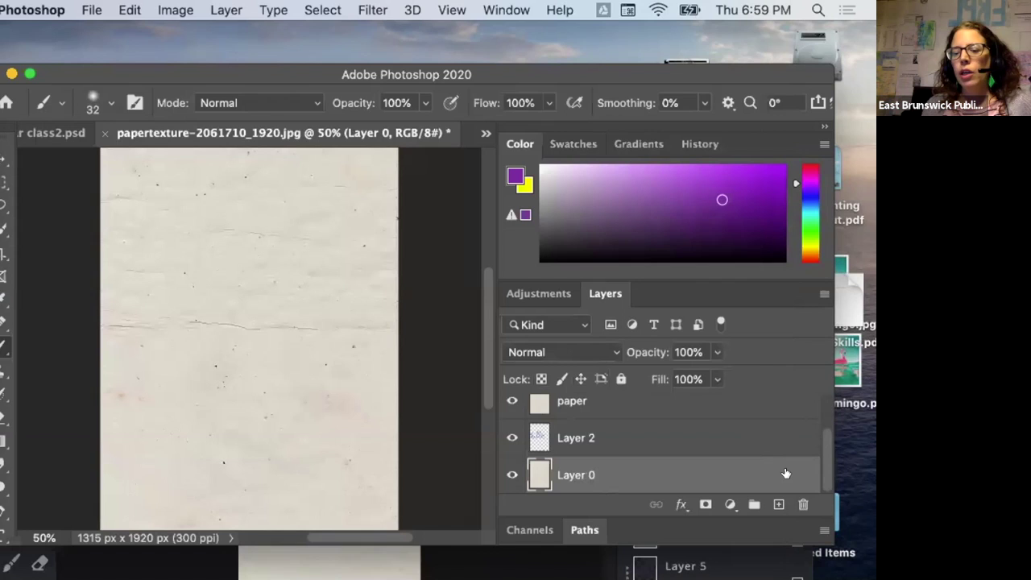
# Step: Apply the full lock to Layer 0, remove it again, and dismiss the Layer Style dialog
pyautogui.click(620, 378)
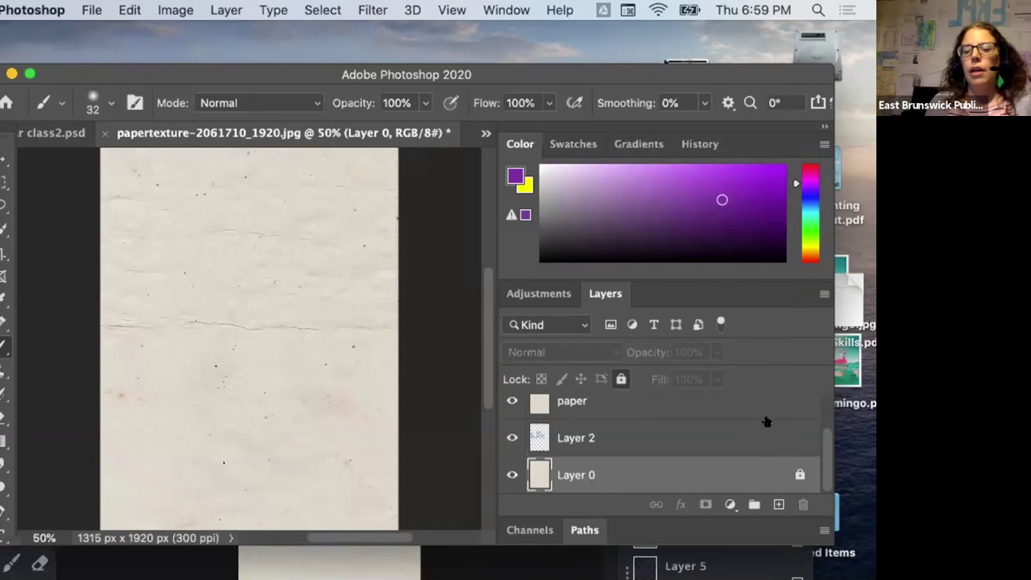
pyautogui.click(800, 475)
pyautogui.doubleClick(698, 463)
pyautogui.click(656, 150)
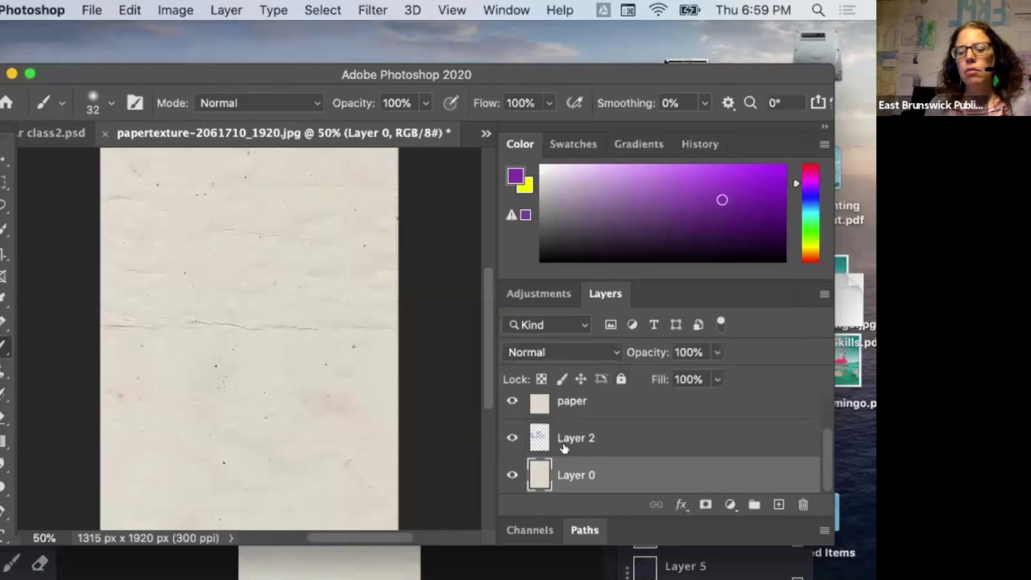
# Step: Lock Layer 0's transparent pixels, position and artboard nesting, and move the layer above Layer 2
pyautogui.click(579, 381)
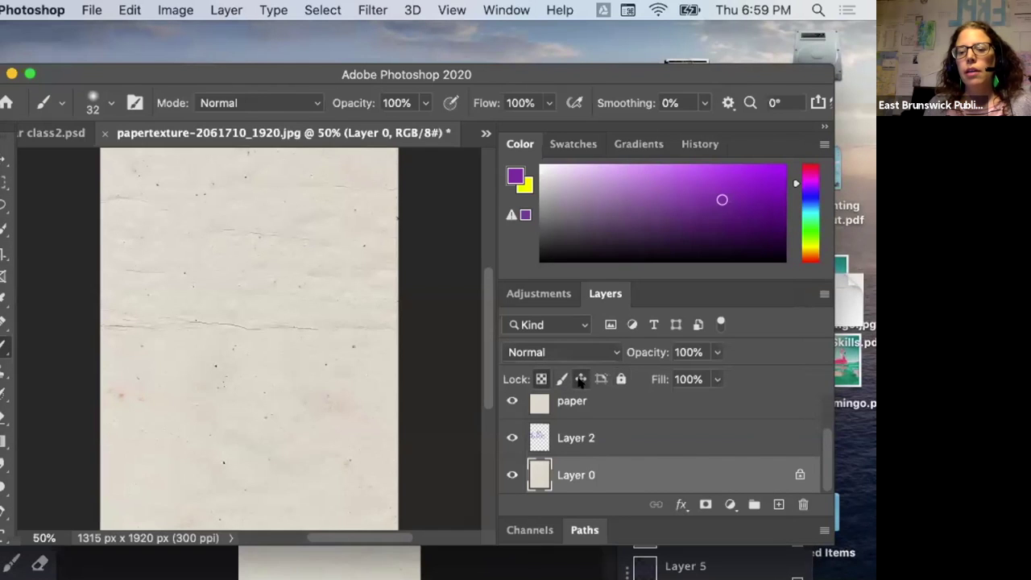
pyautogui.click(600, 380)
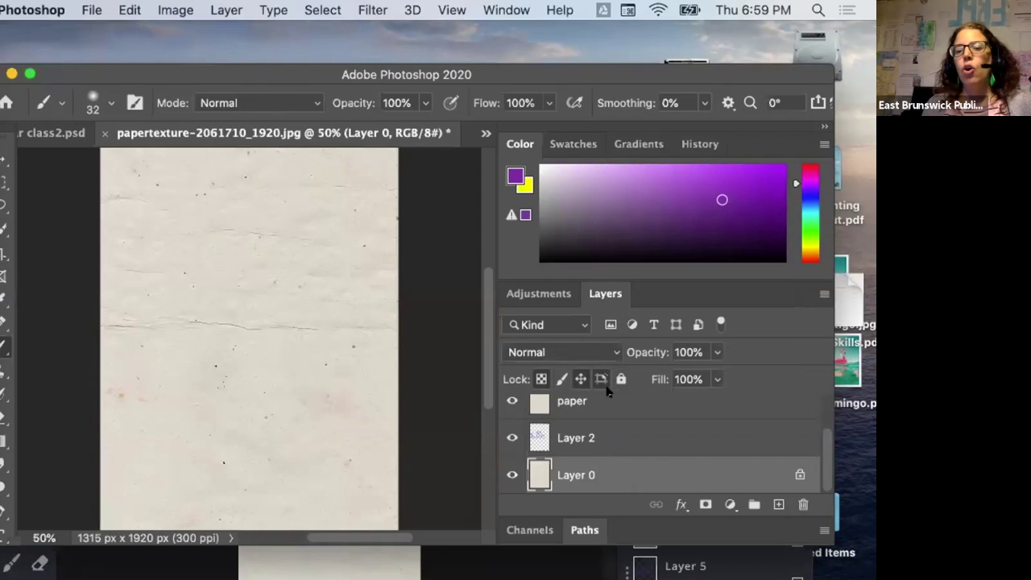
pyautogui.moveTo(651, 475); pyautogui.dragTo(653, 449)
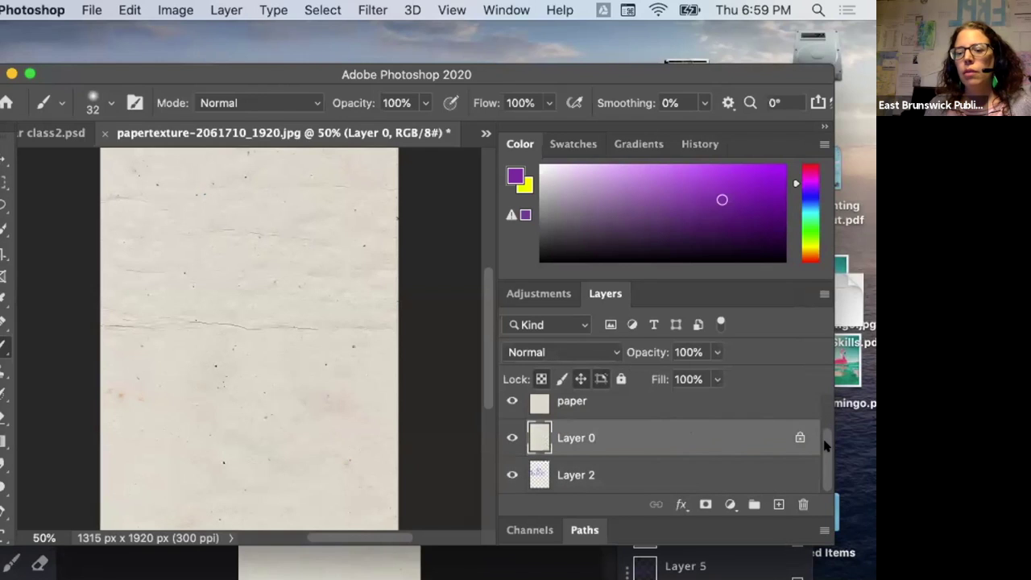
# Step: Convert Layer 0 back into the document's Background layer
pyautogui.click(227, 10)
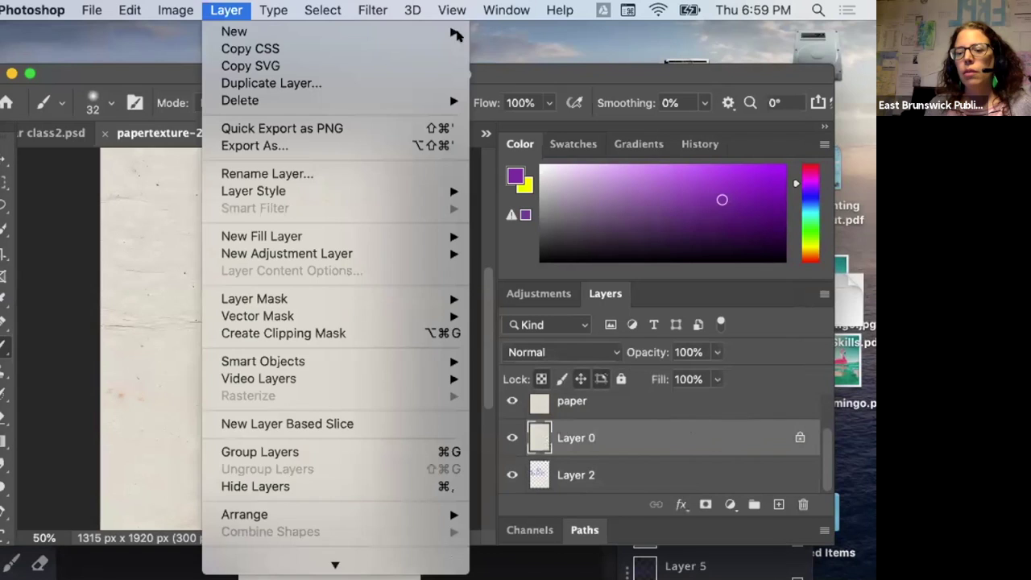
pyautogui.press('Down')
pyautogui.press('Right')
pyautogui.press('Down')
pyautogui.press('Return')
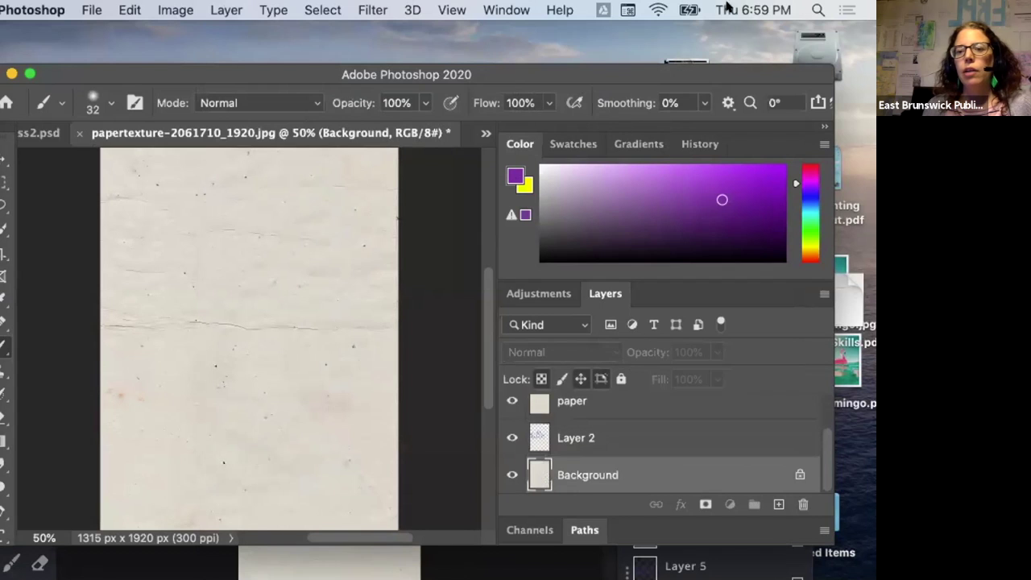
# Step: Return to the paper texture document in Pixlr E to inspect the Background layer's lock settings, and select the Paper layer
pyautogui.moveTo(656, 74); pyautogui.dragTo(562, 109)
pyautogui.press('super+Tab')
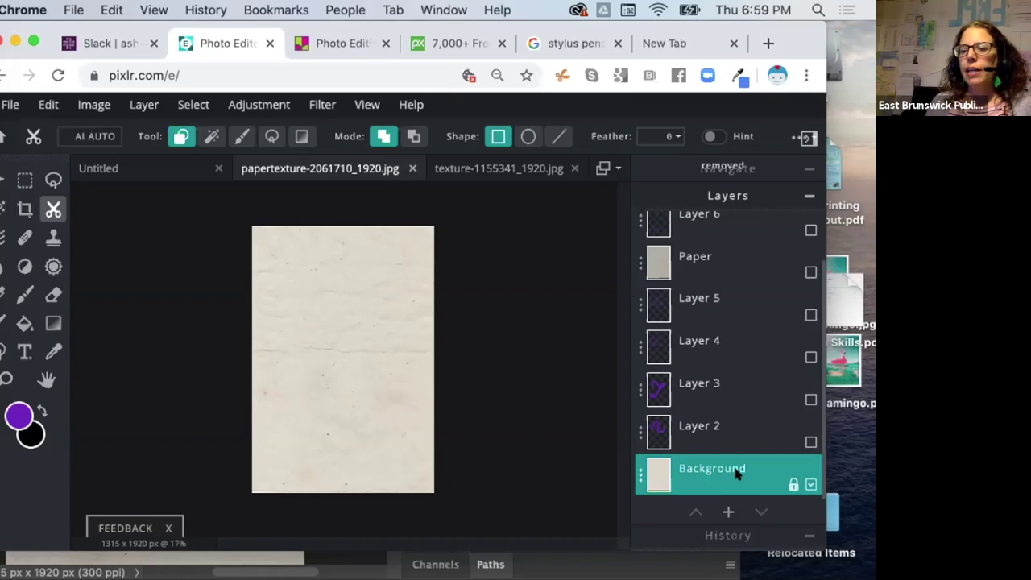
pyautogui.click(642, 476)
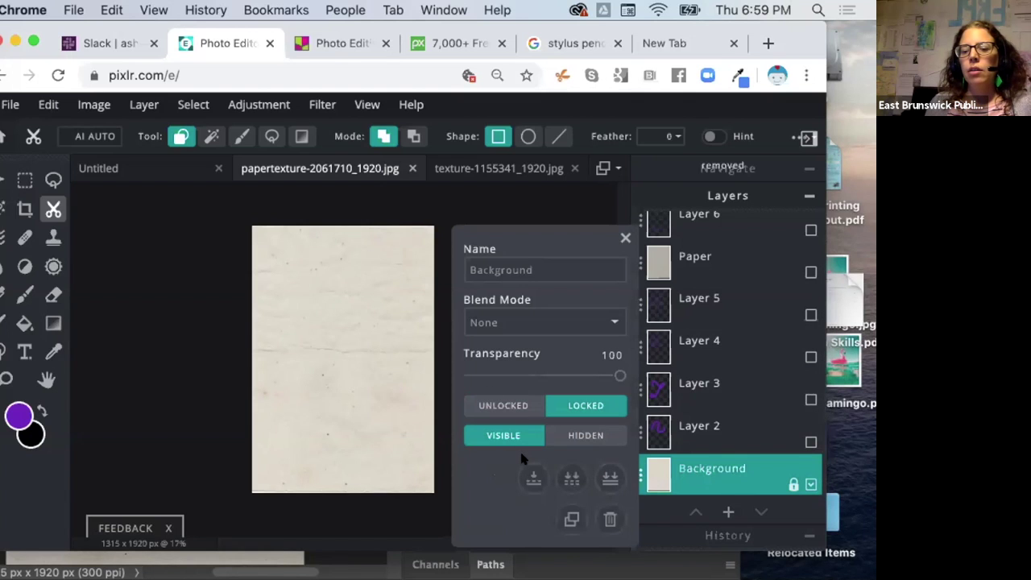
pyautogui.click(626, 238)
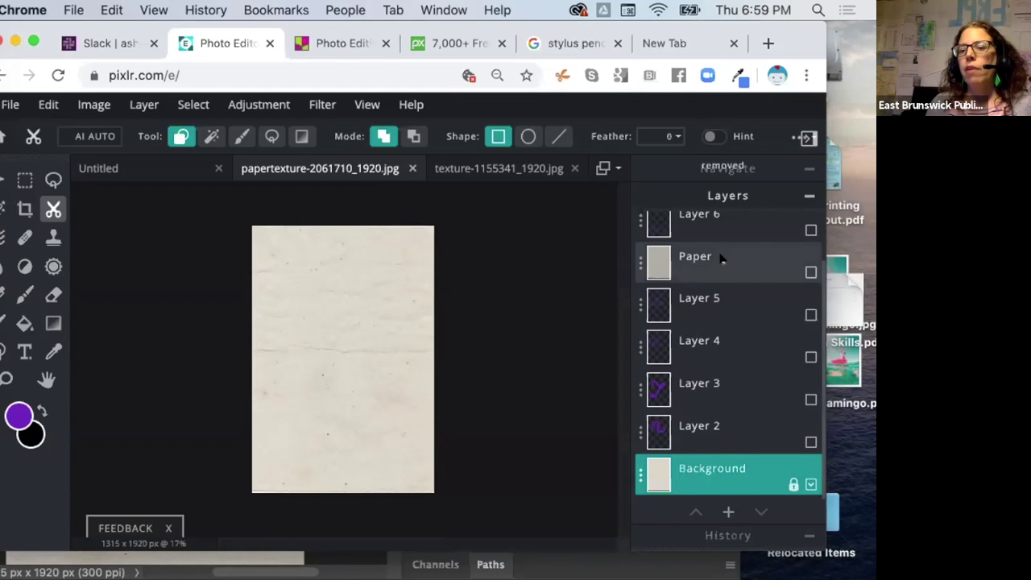
pyautogui.click(721, 258)
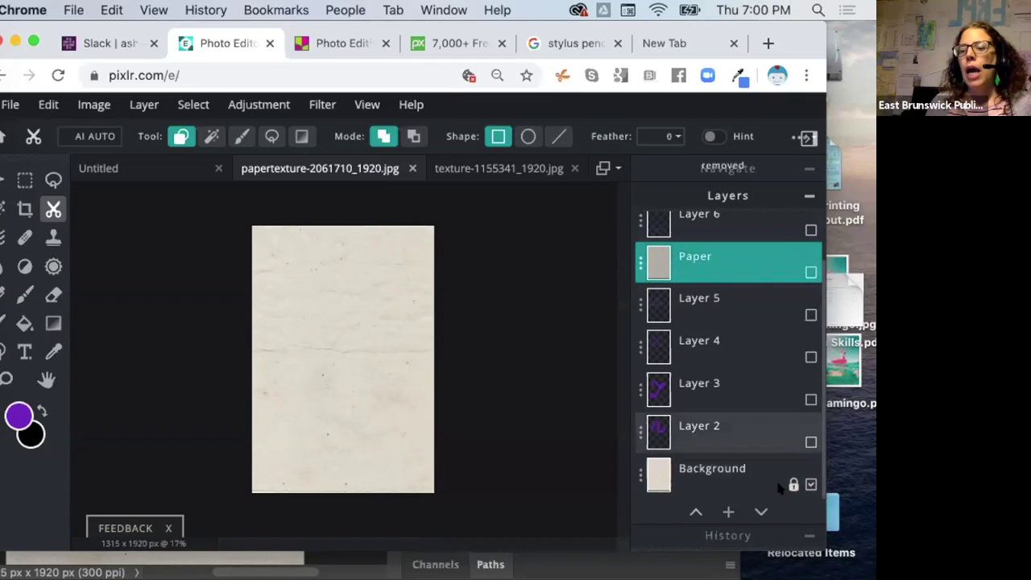
# Step: Select the Background layer and make the Paper layer and Layer 5's handwriting visible
pyautogui.click(729, 477)
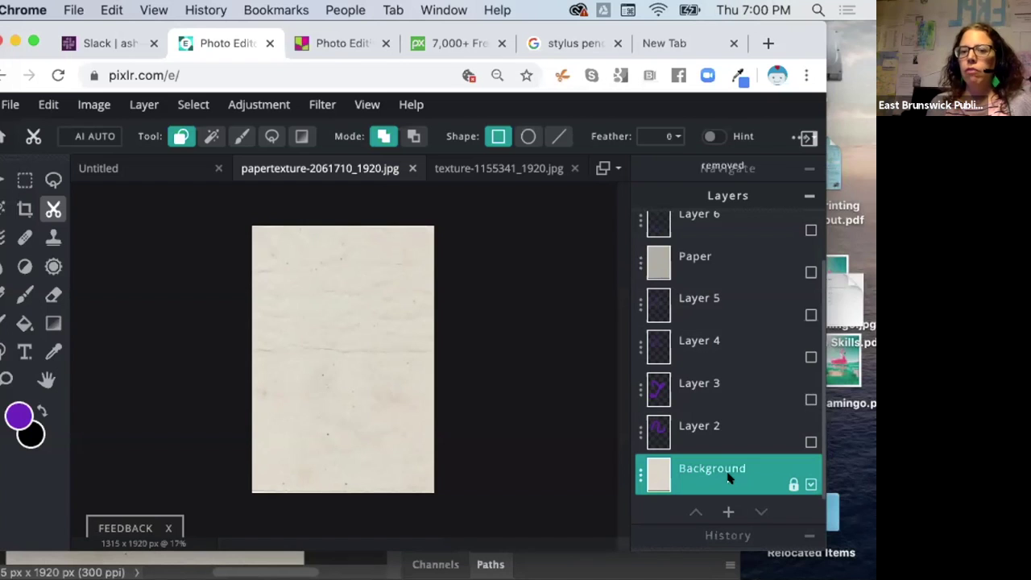
pyautogui.moveTo(788, 43); pyautogui.dragTo(811, 46)
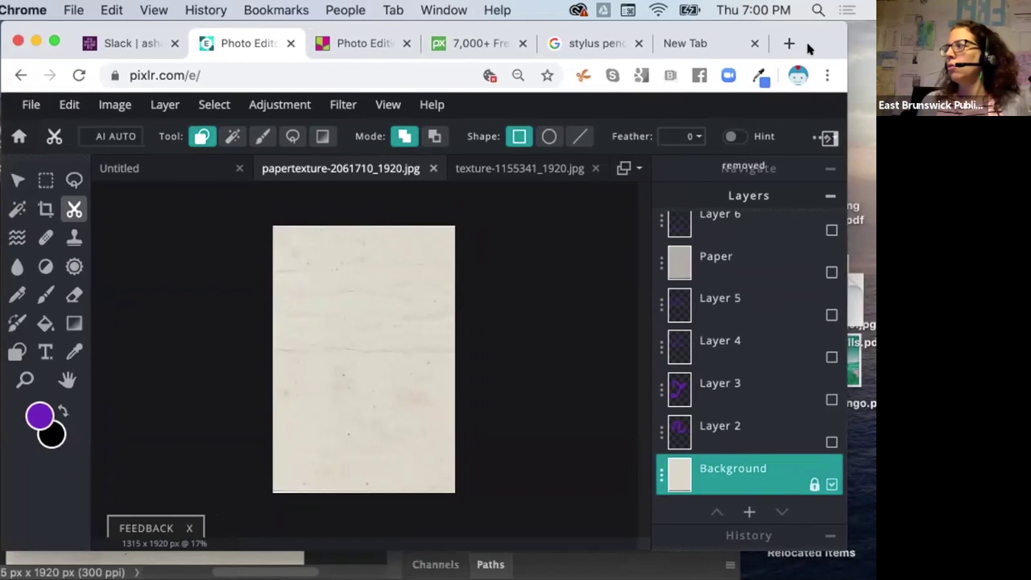
pyautogui.moveTo(832, 21); pyautogui.dragTo(840, 37)
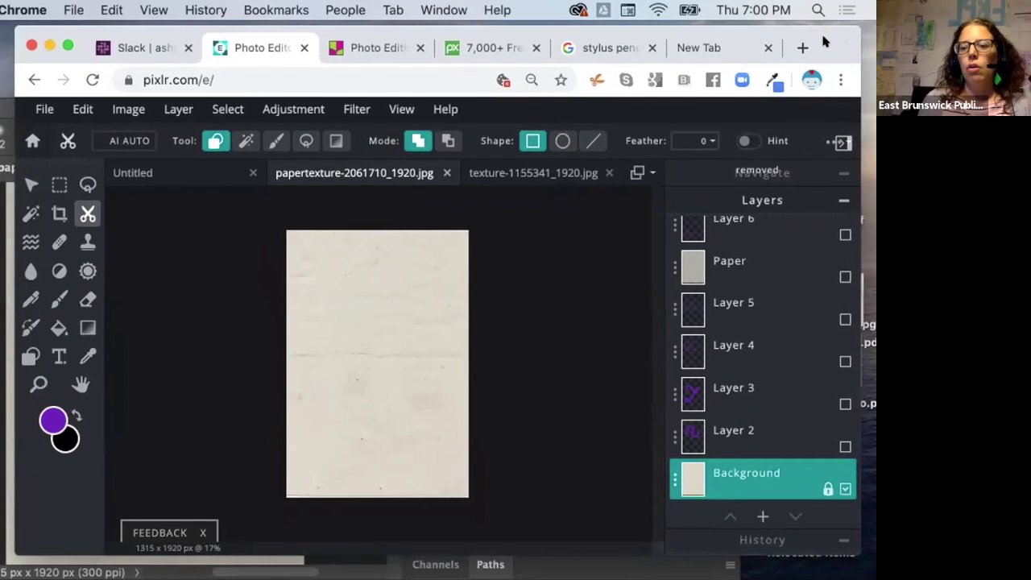
pyautogui.moveTo(821, 31); pyautogui.dragTo(816, 37)
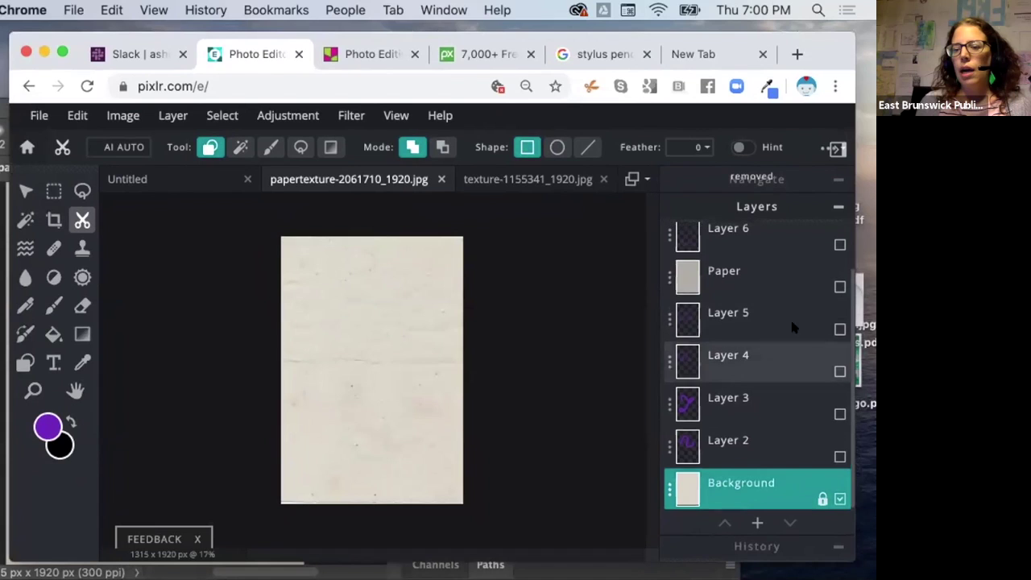
pyautogui.scroll(2, 794, 327)
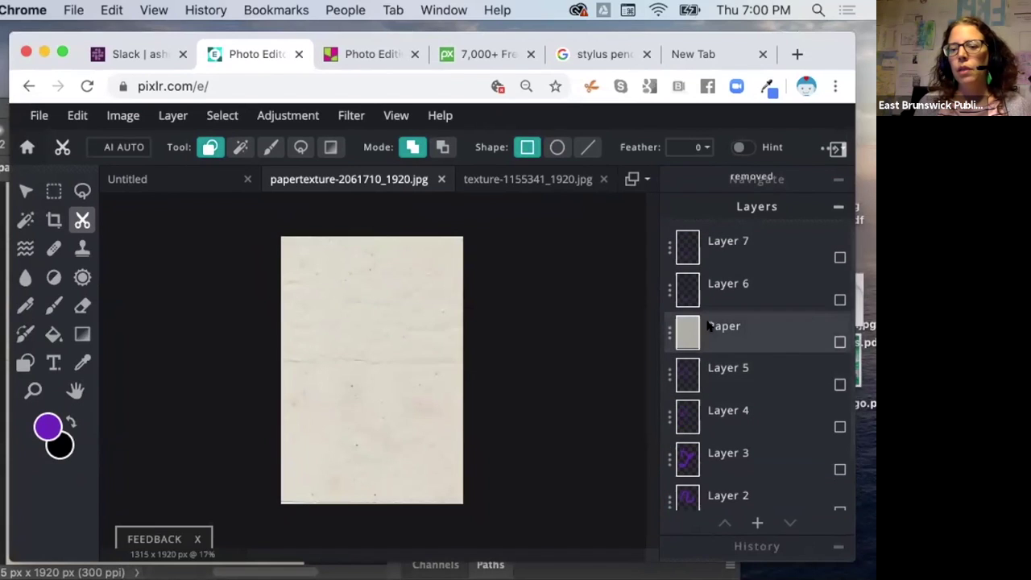
pyautogui.click(840, 338)
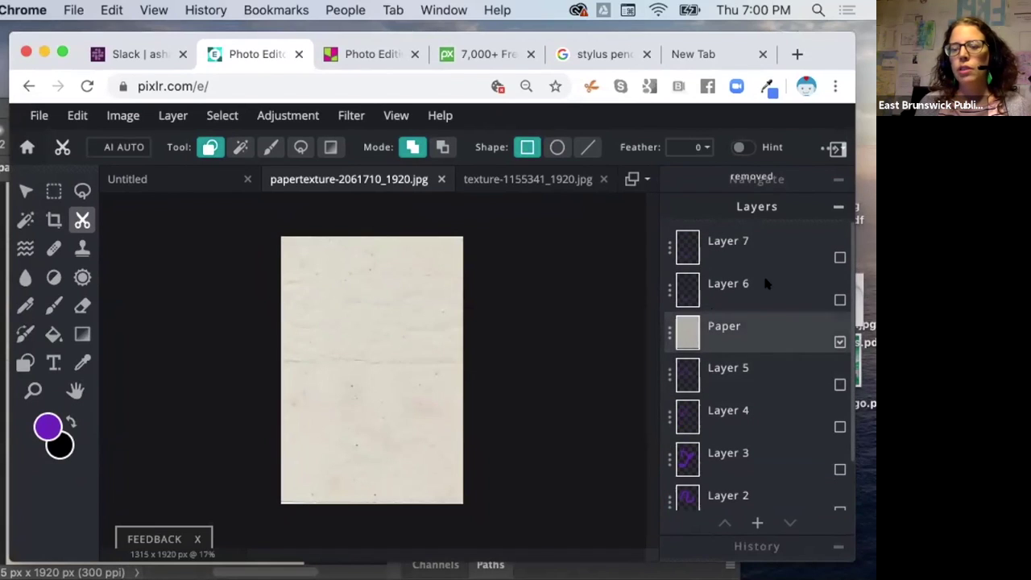
pyautogui.click(838, 383)
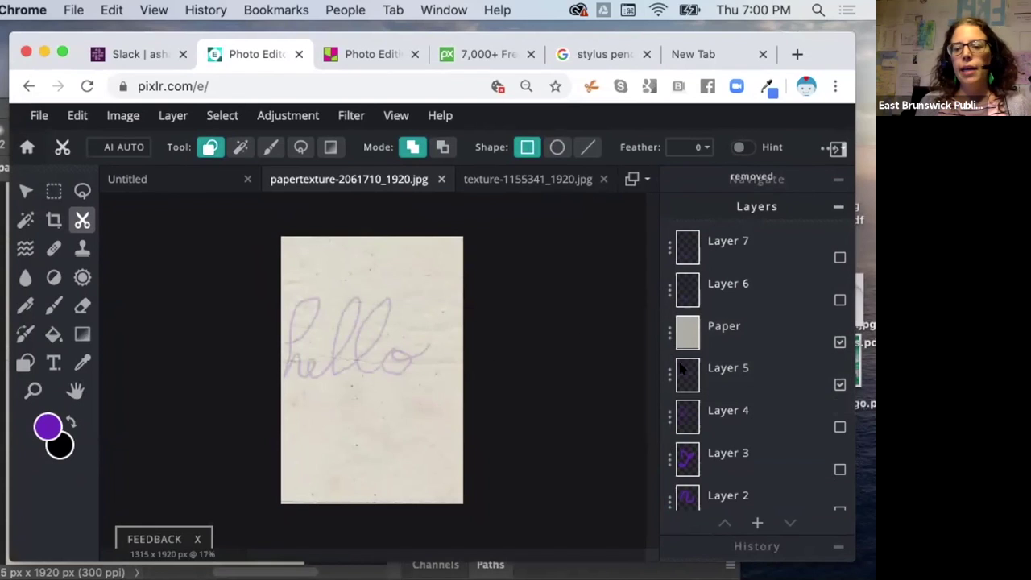
# Step: Hide Layer 5's handwriting and show it again
pyautogui.scroll(-2, 808, 316)
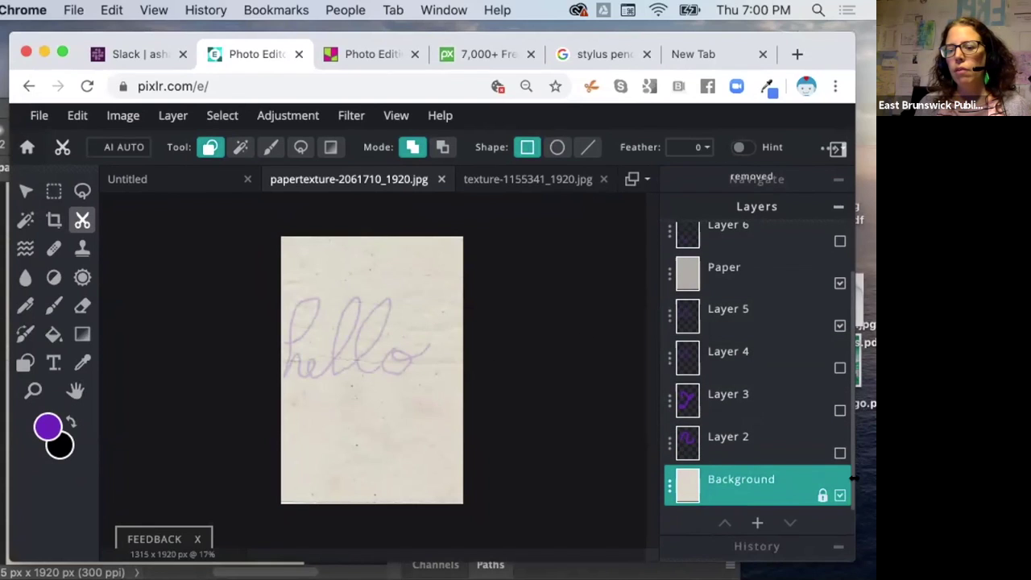
pyautogui.click(837, 326)
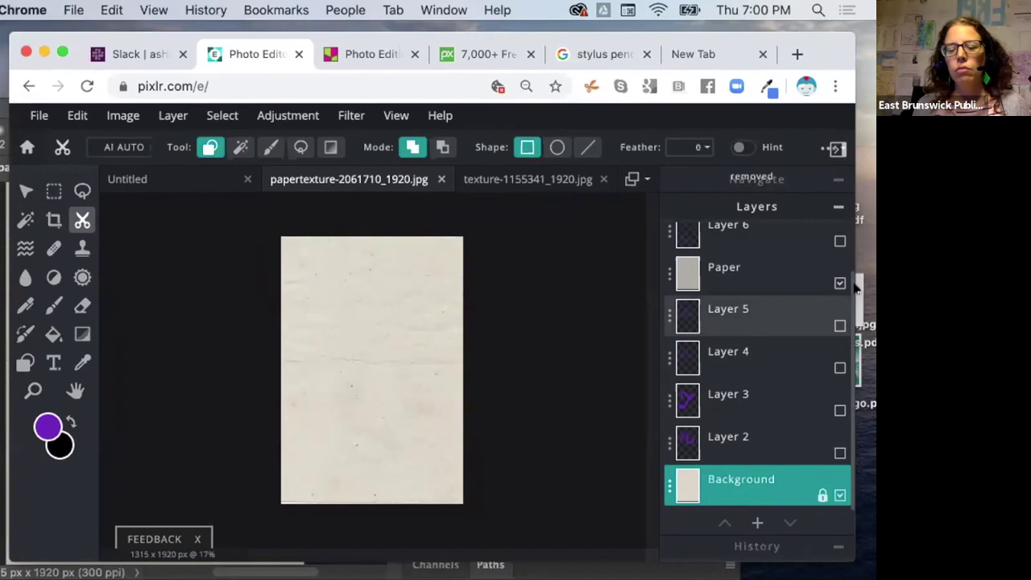
pyautogui.click(838, 326)
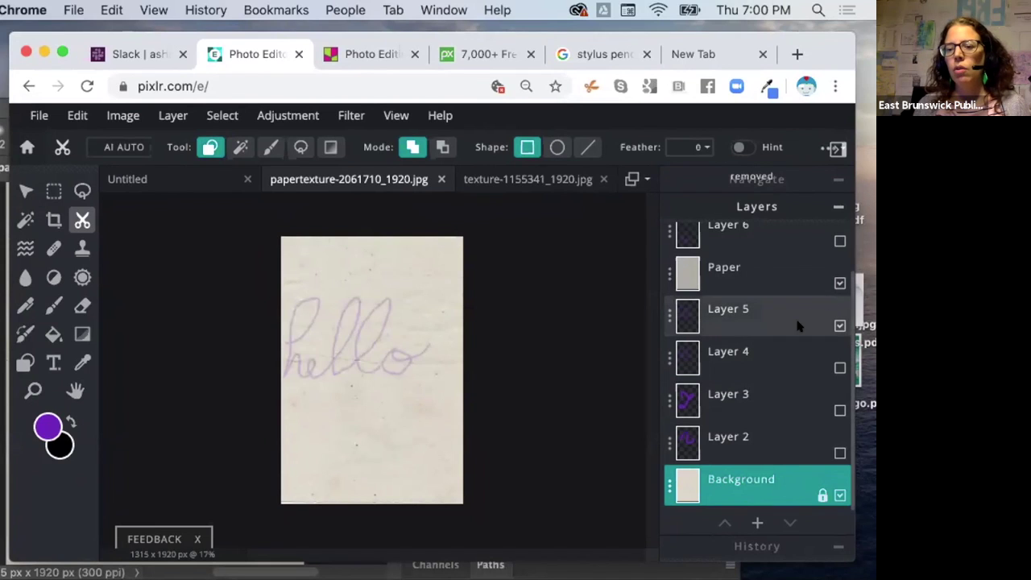
# Step: Set the Paper layer's transparency to 75 in its layer settings
pyautogui.scroll(2, 797, 325)
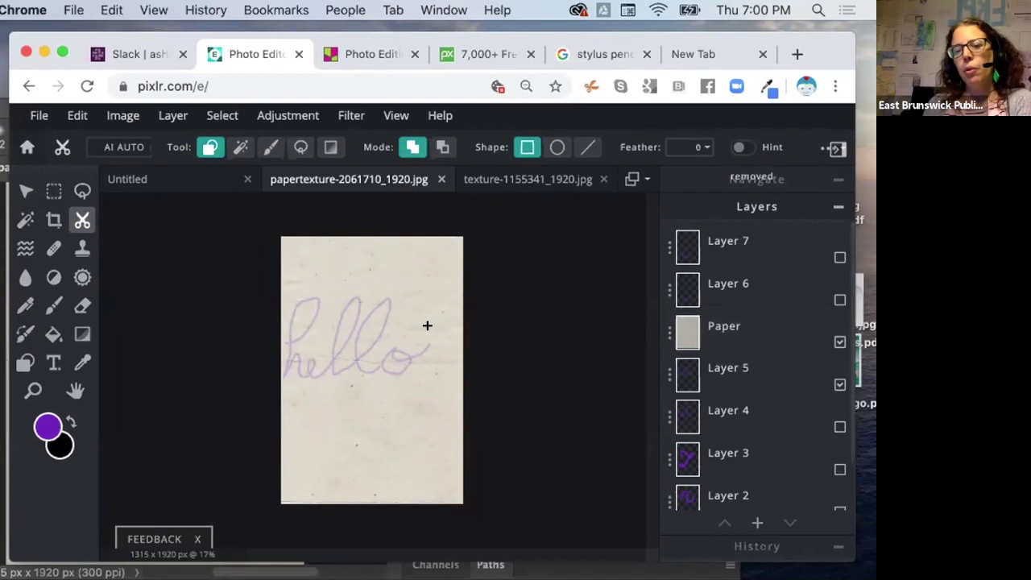
pyautogui.click(670, 332)
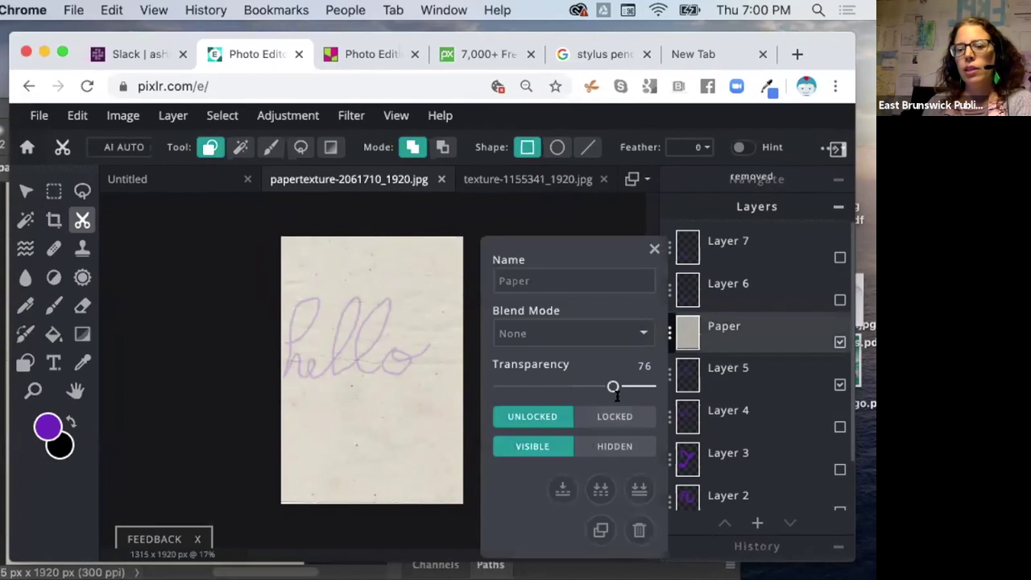
pyautogui.moveTo(614, 383)
pyautogui.mouseDown()
pyautogui.moveTo(635, 388)
pyautogui.moveTo(575, 387)
pyautogui.moveTo(606, 389)
pyautogui.mouseUp()
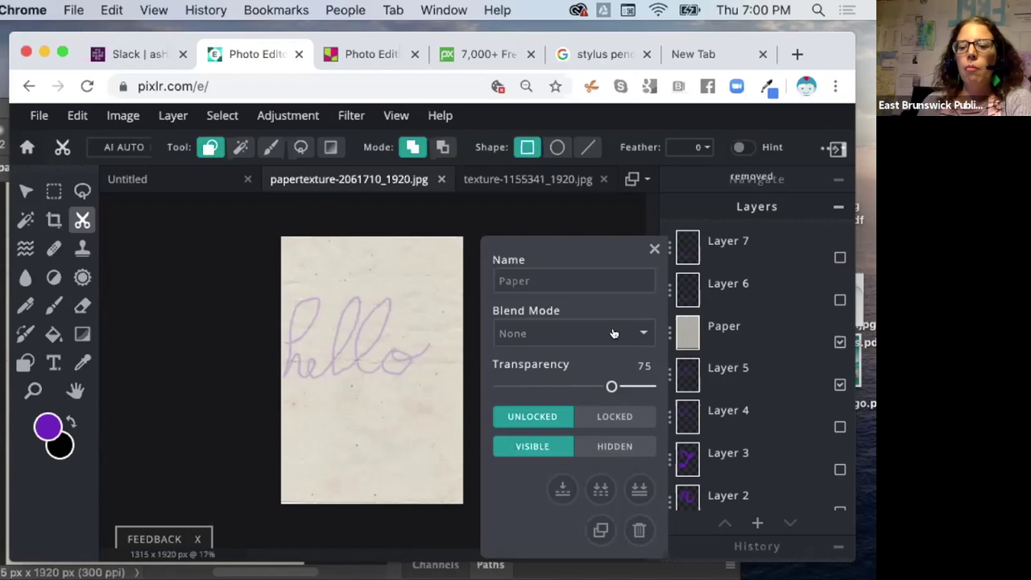
# Step: Try the Multiply, Screen, Overlay and Darken blend modes on the Paper layer
pyautogui.click(544, 332)
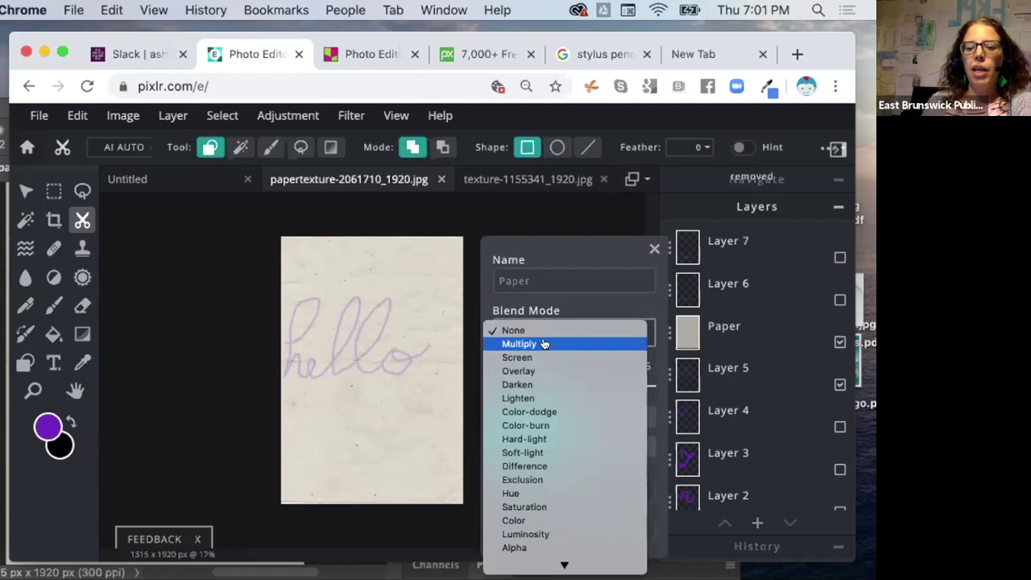
pyautogui.click(544, 344)
pyautogui.click(550, 333)
pyautogui.click(552, 344)
pyautogui.click(553, 332)
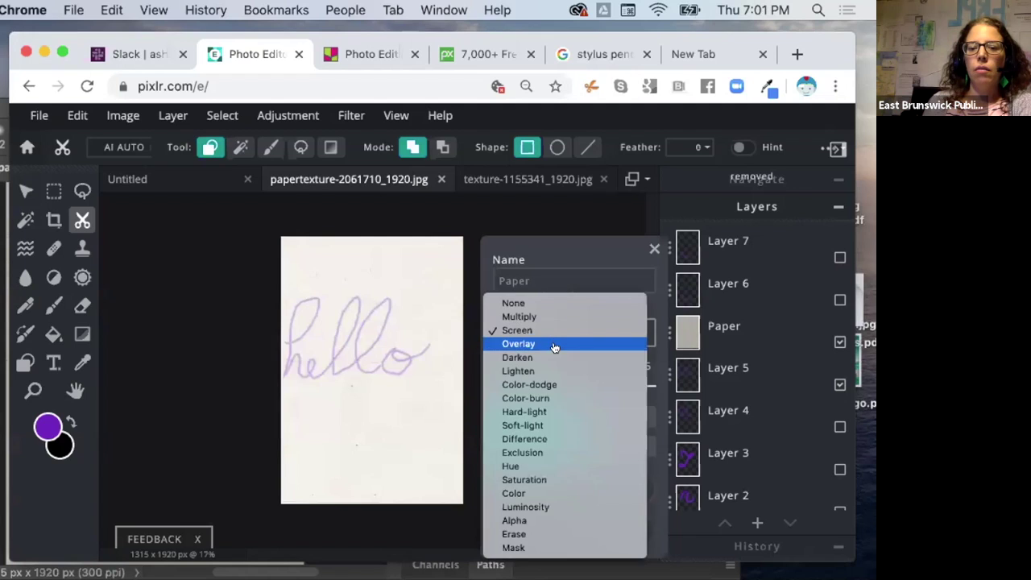
pyautogui.click(553, 331)
pyautogui.click(553, 342)
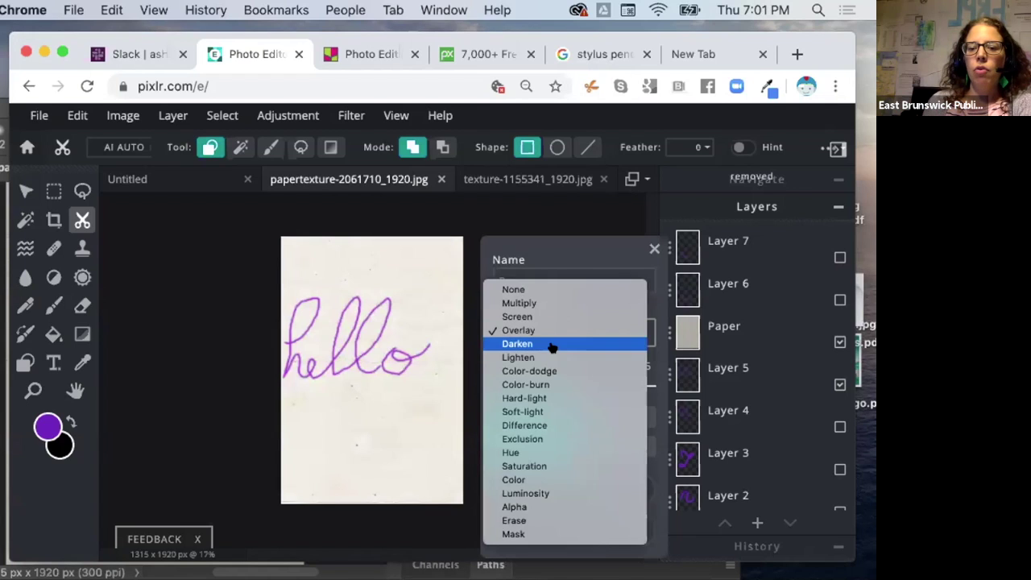
pyautogui.click(552, 333)
pyautogui.click(553, 334)
# Step: Try the Color-dodge, Hard-light, Difference and Saturation blend modes on the Paper layer
pyautogui.click(553, 334)
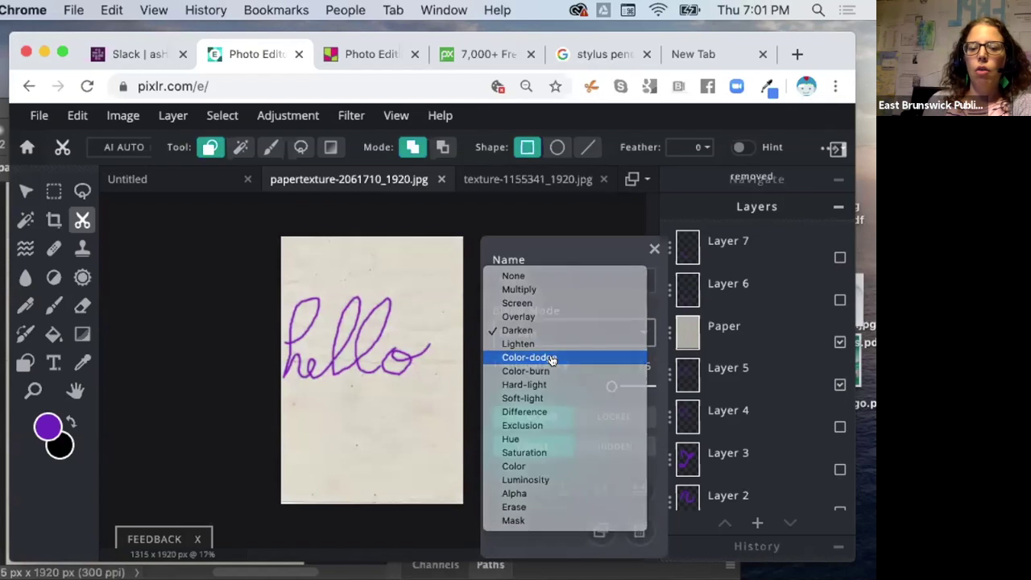
pyautogui.click(551, 360)
pyautogui.click(554, 333)
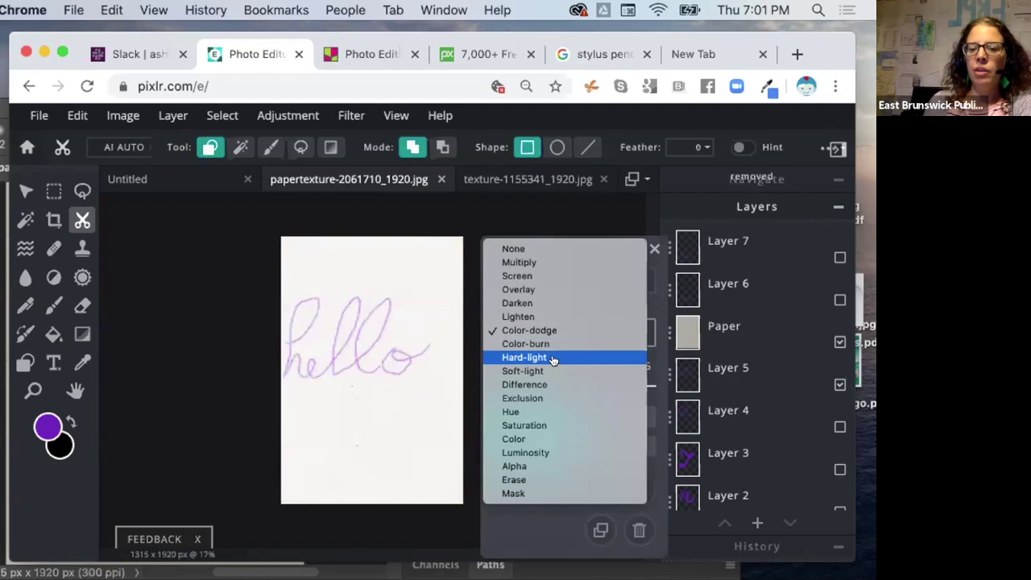
pyautogui.click(553, 359)
pyautogui.click(553, 332)
pyautogui.click(551, 353)
pyautogui.click(552, 333)
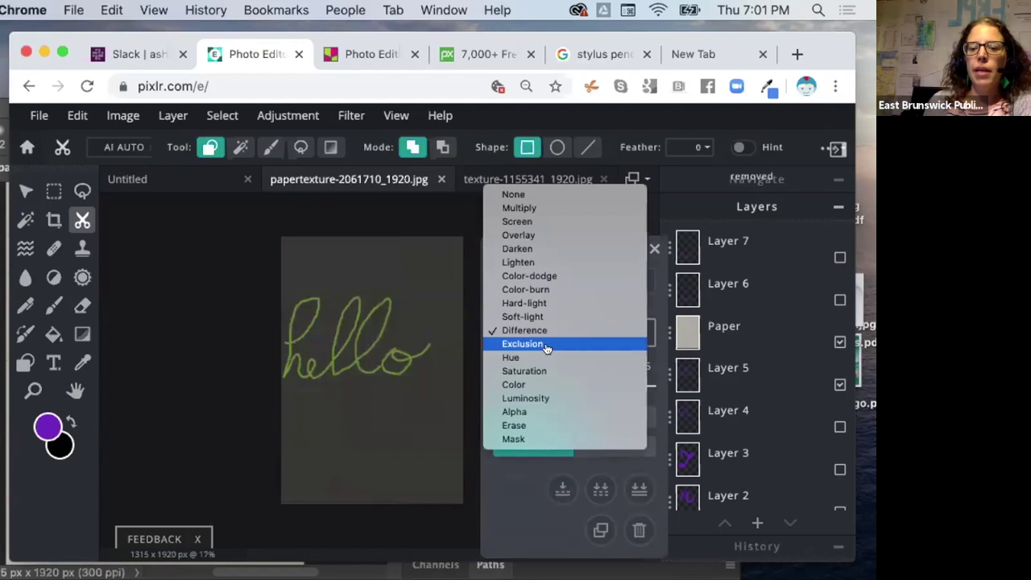
pyautogui.click(544, 369)
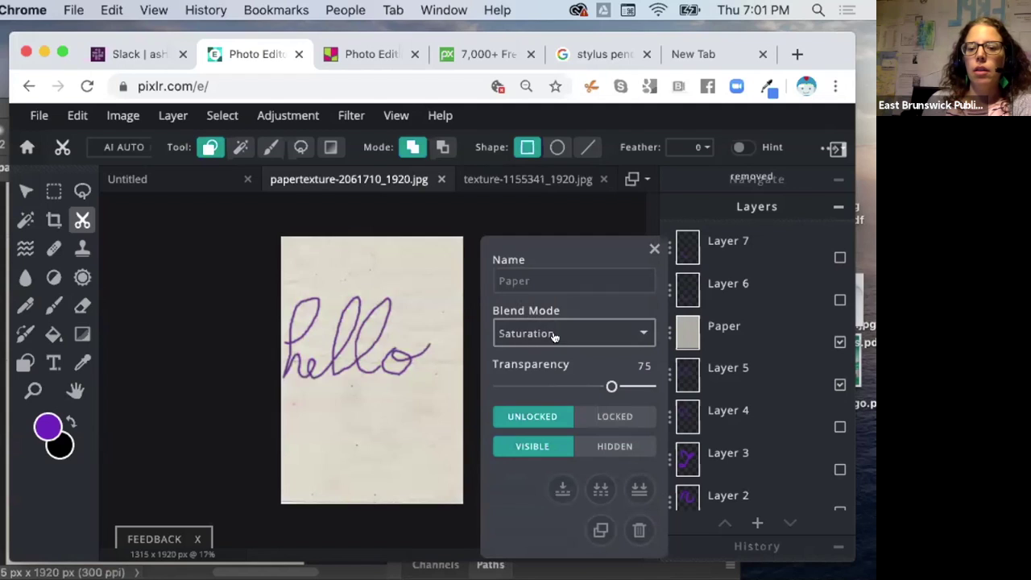
# Step: Set the Paper layer's blend mode to Luminosity and close its layer settings
pyautogui.click(552, 333)
pyautogui.click(553, 355)
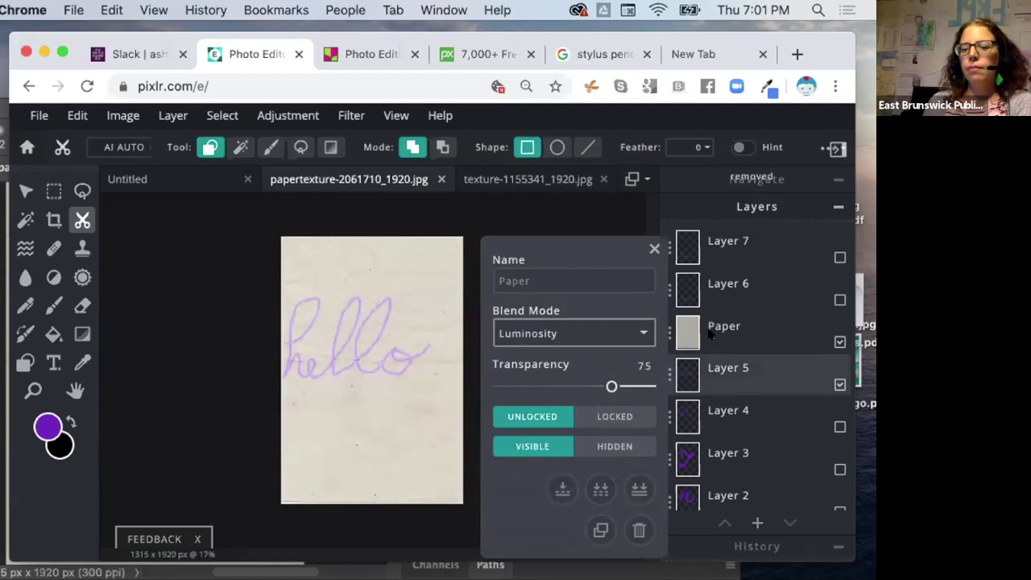
pyautogui.click(654, 249)
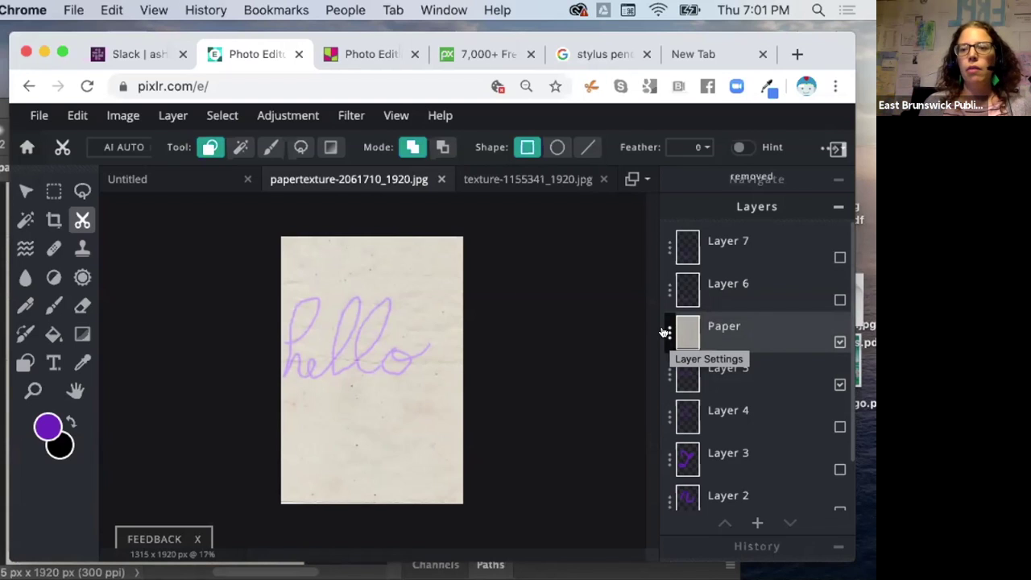
# Step: Switch to Photoshop and set the paper layer's blend mode to Linear Burn
pyautogui.moveTo(814, 99); pyautogui.dragTo(797, 250)
pyautogui.press('super+Tab')
pyautogui.moveTo(709, 108); pyautogui.dragTo(810, 31)
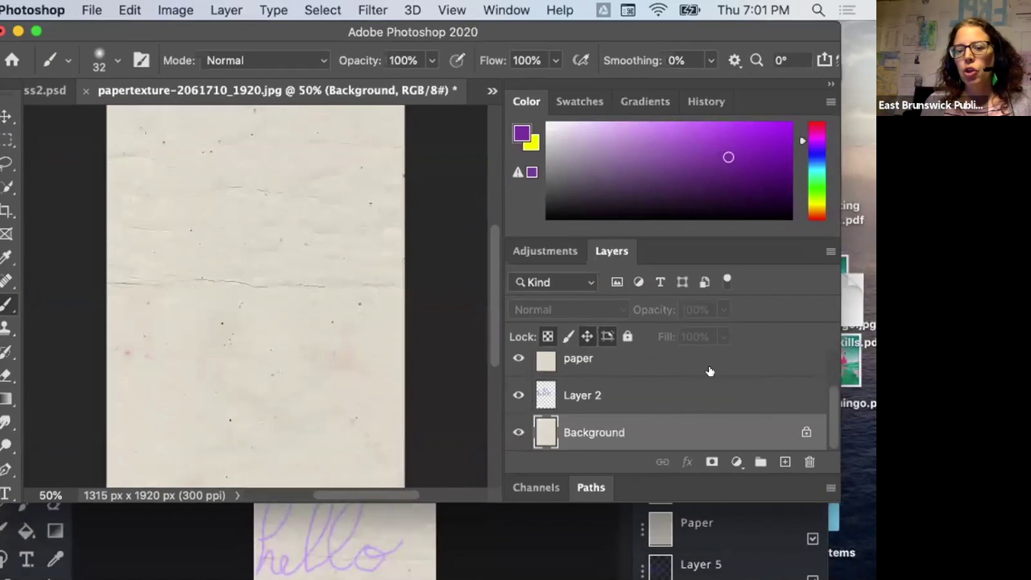
pyautogui.click(649, 358)
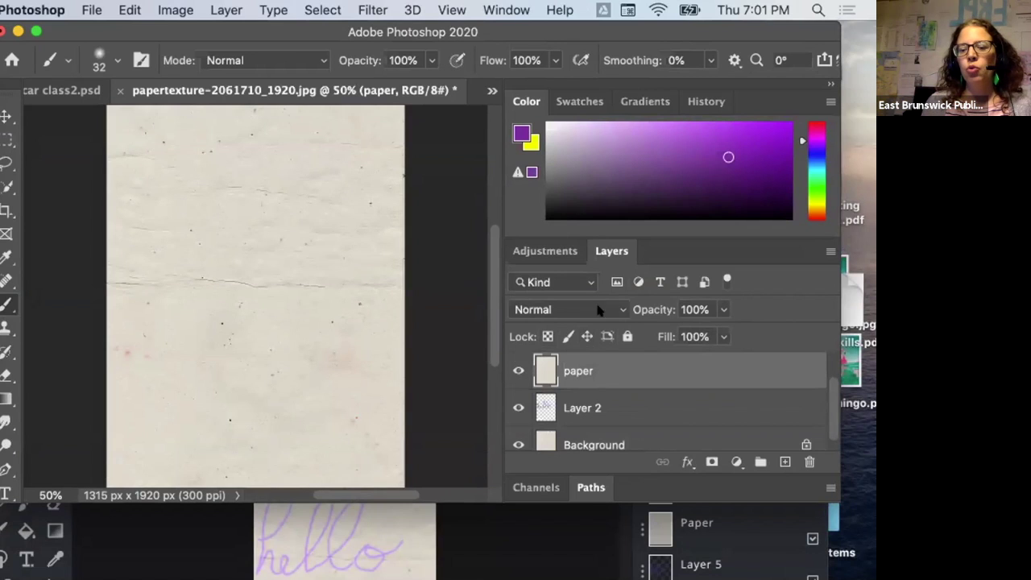
pyautogui.click(621, 311)
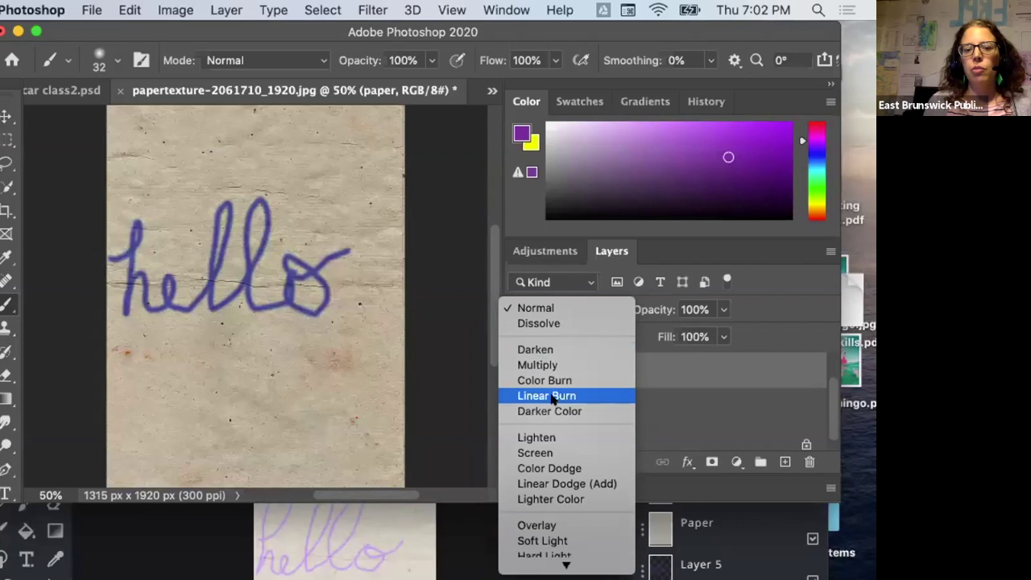
pyautogui.click(552, 396)
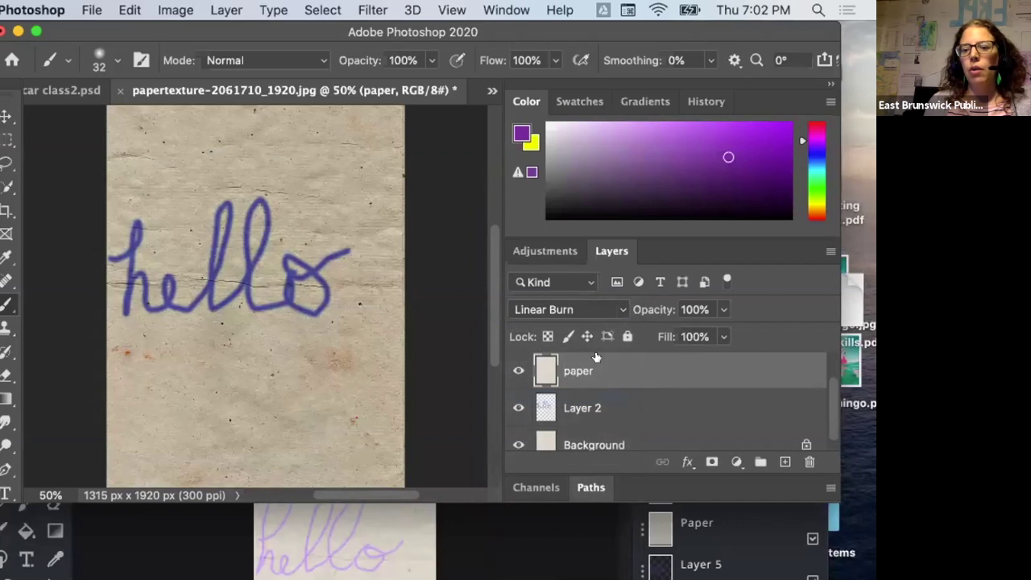
# Step: Reduce the paper layer's opacity to 68%
pyautogui.click(723, 310)
pyautogui.moveTo(721, 327); pyautogui.dragTo(695, 332)
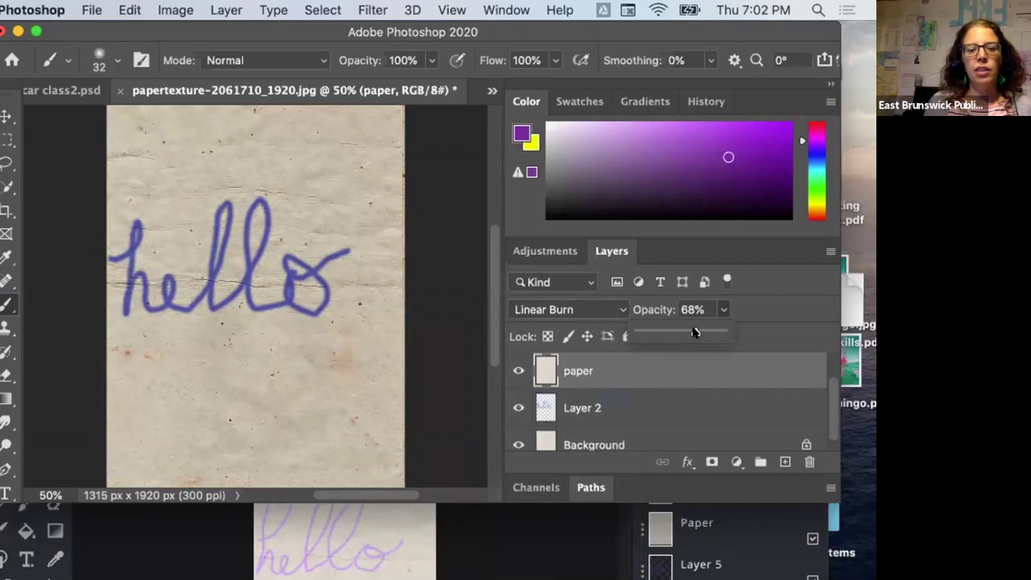
pyautogui.click(779, 311)
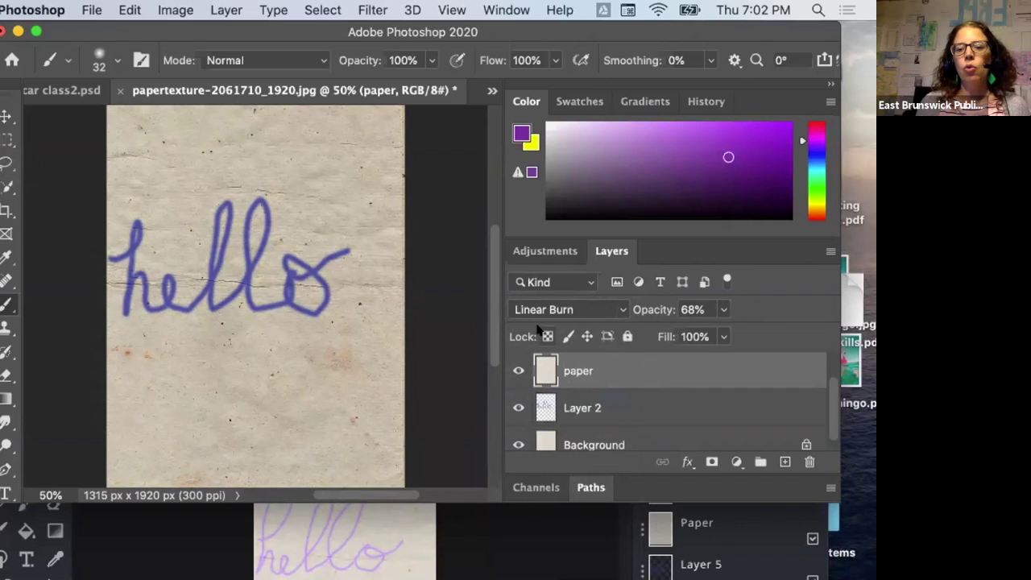
# Step: Preview the blend modes listed after Linear Burn on the paper layer, then dismiss the list without choosing one
pyautogui.click(564, 312)
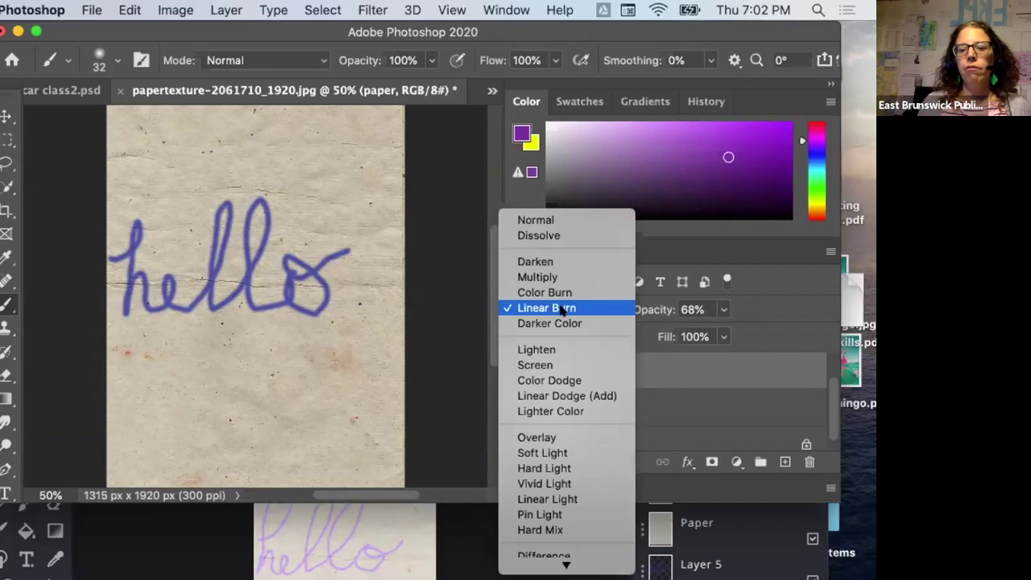
pyautogui.press('Down')
pyautogui.press('Down')
pyautogui.press('Down')
pyautogui.press('Down')
pyautogui.press('Down')
pyautogui.press('Down')
pyautogui.press('Down')
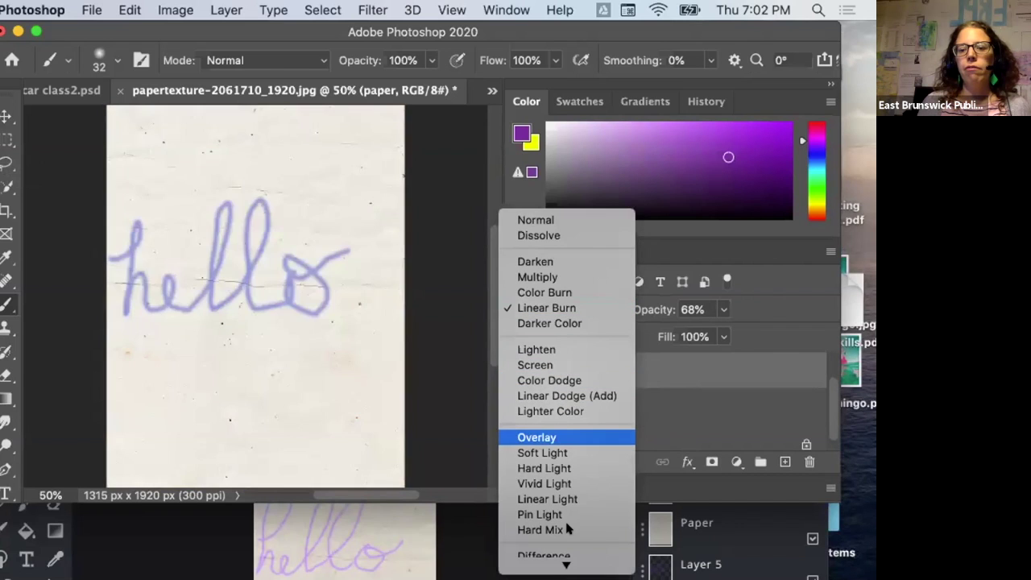
pyautogui.press('Down')
pyautogui.press('Down')
pyautogui.press('Down')
pyautogui.press('Down')
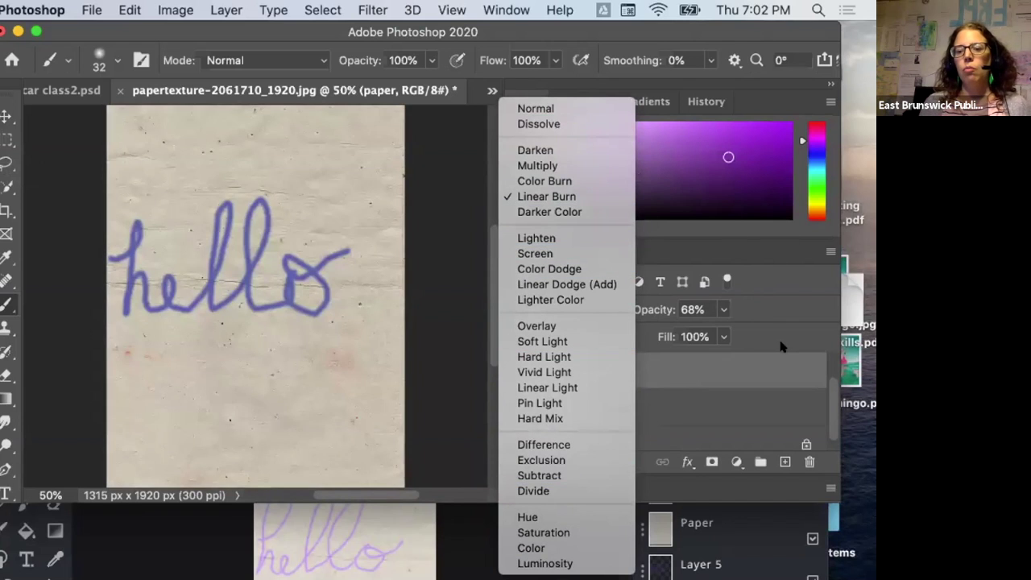
pyautogui.press('Escape')
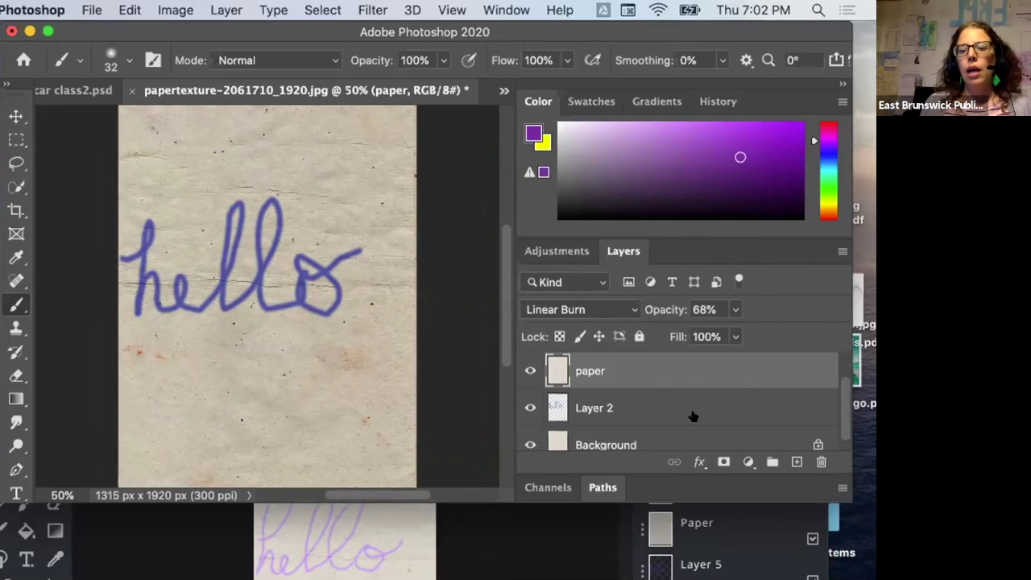
# Step: Examine the commands available for the paper layer and the options for its thumbnail
pyautogui.rightClick(708, 367)
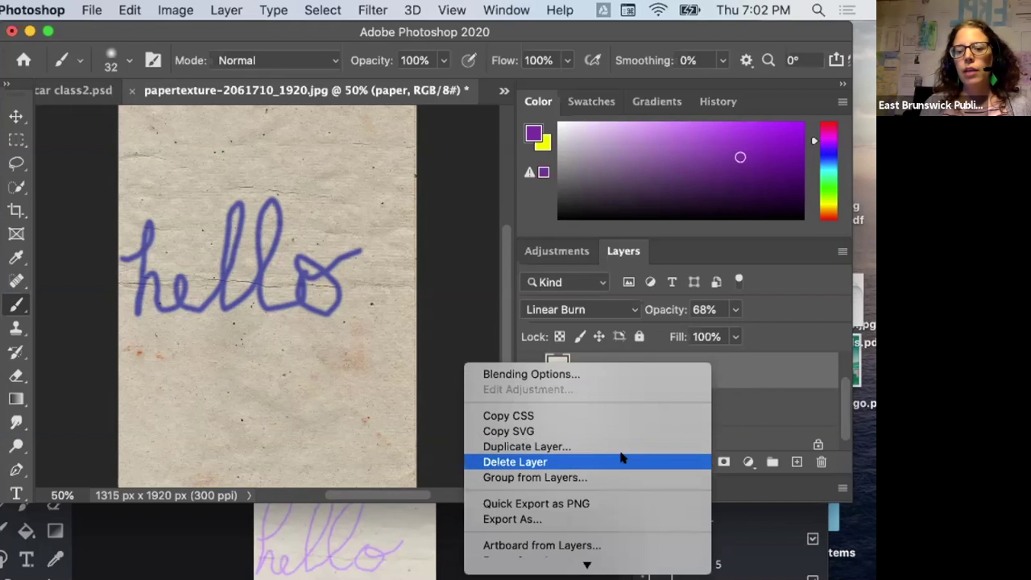
pyautogui.click(756, 391)
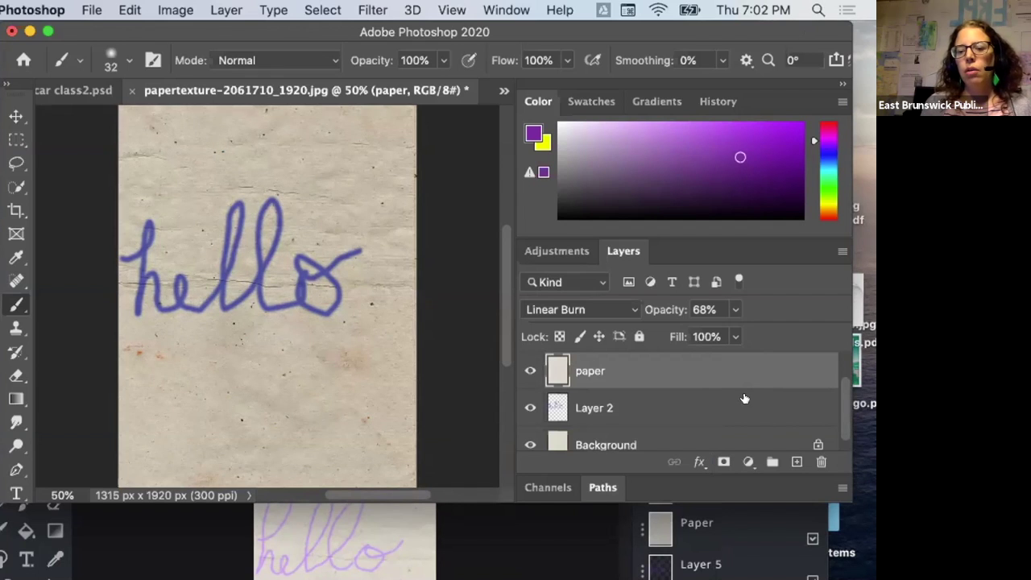
pyautogui.rightClick(548, 370)
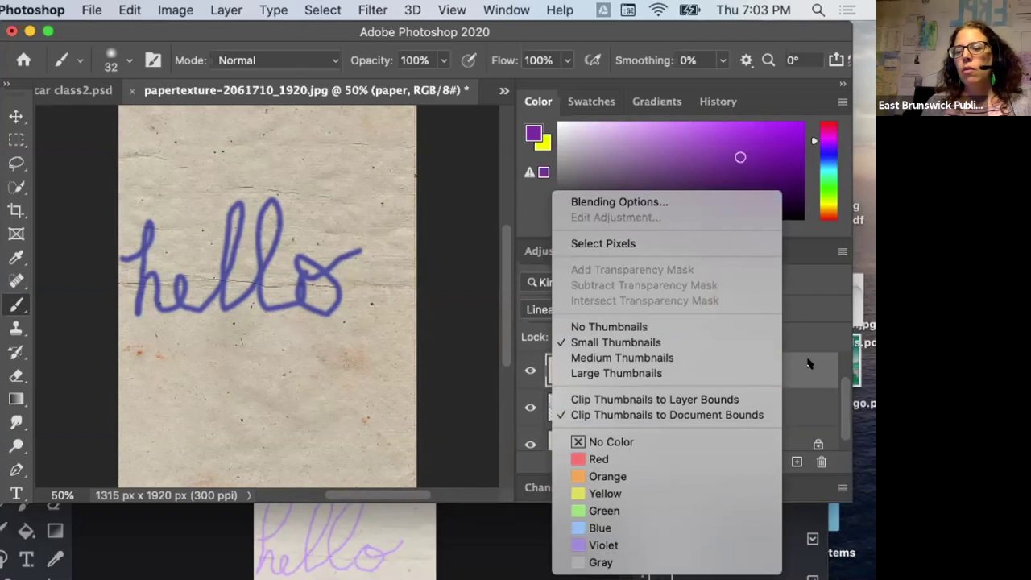
pyautogui.press('Escape')
pyautogui.rightClick(775, 374)
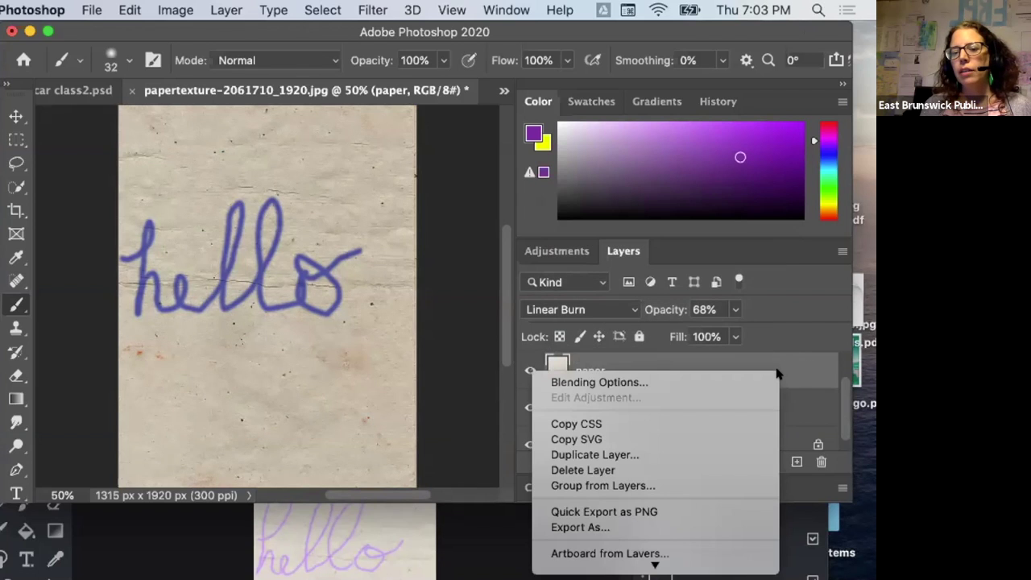
pyautogui.click(769, 362)
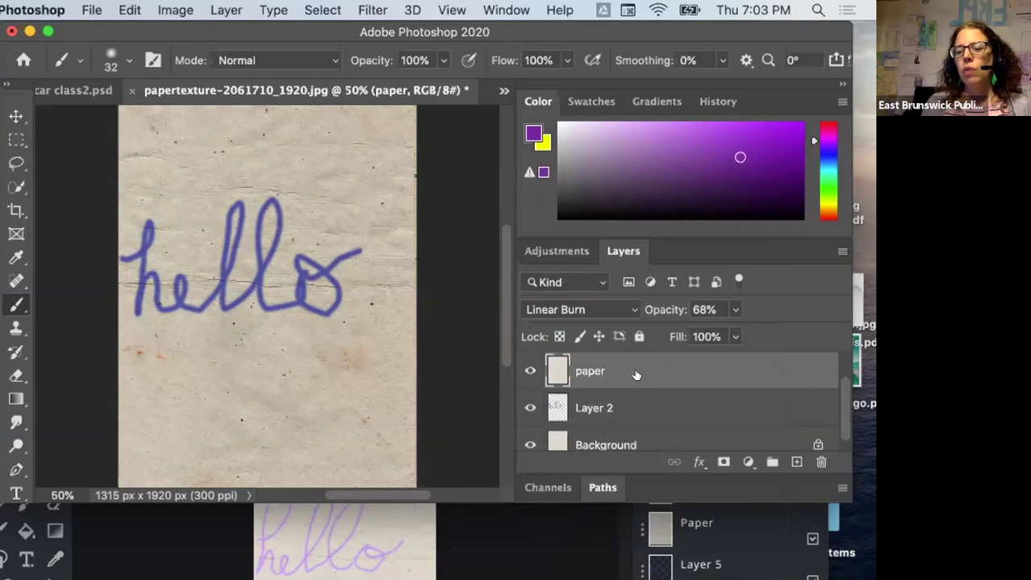
pyautogui.rightClick(783, 364)
pyautogui.scroll(-3, 683, 479)
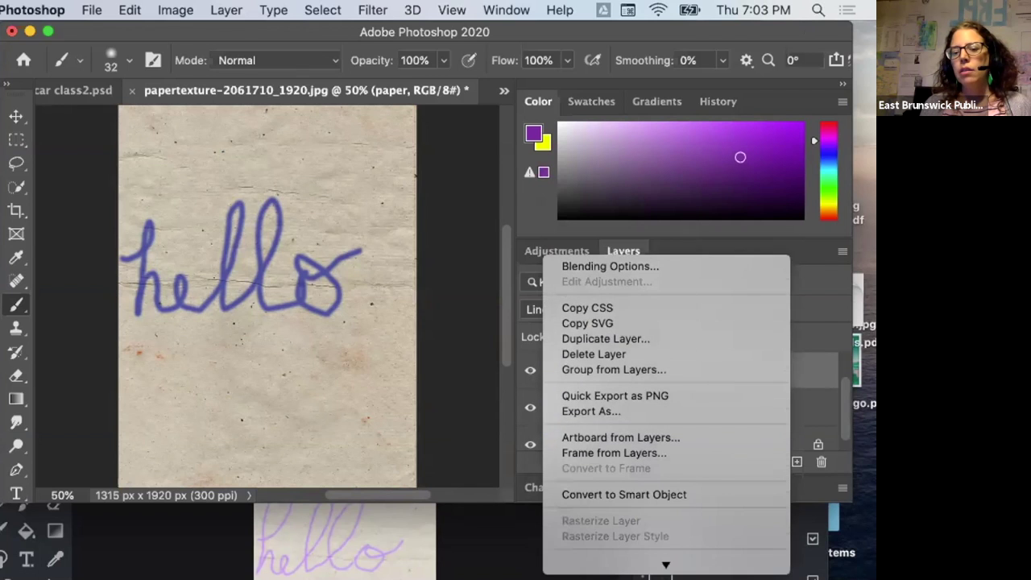